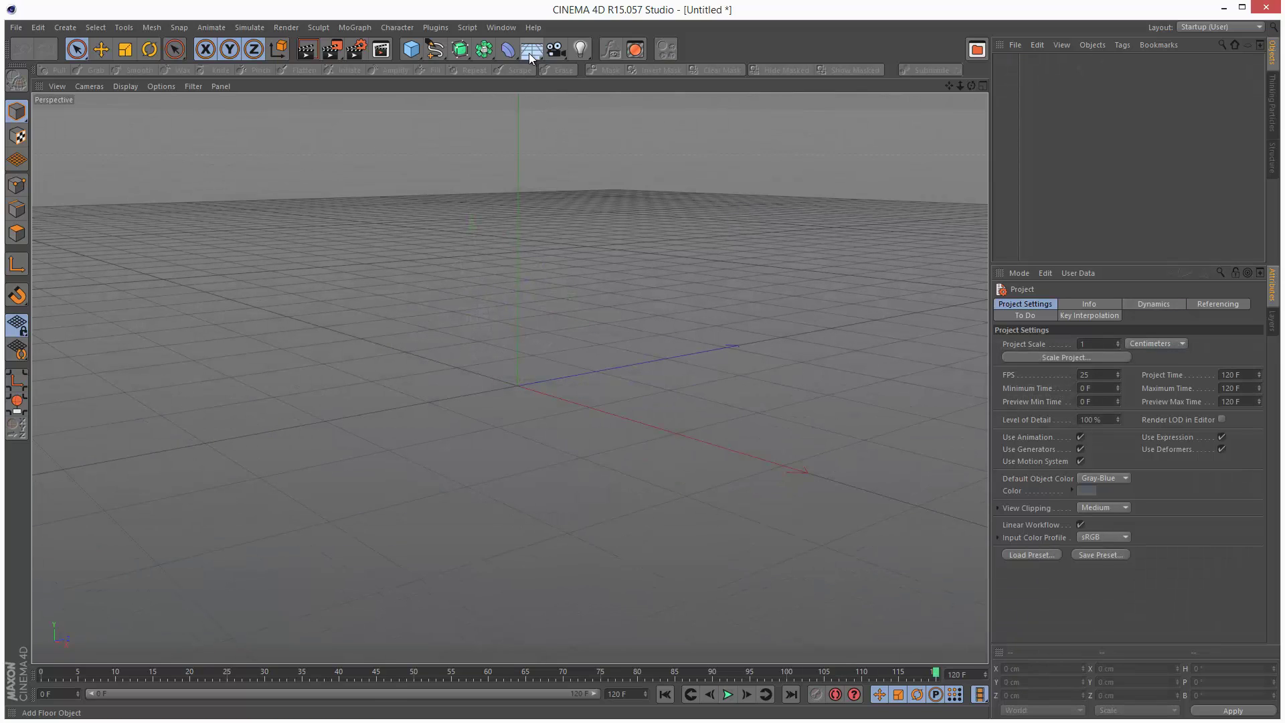
# Step: Add a Floor and a Cube, then flatten the cube to 200×60×200 cm
pyautogui.moveTo(529, 54); pyautogui.dragTo(570, 73)
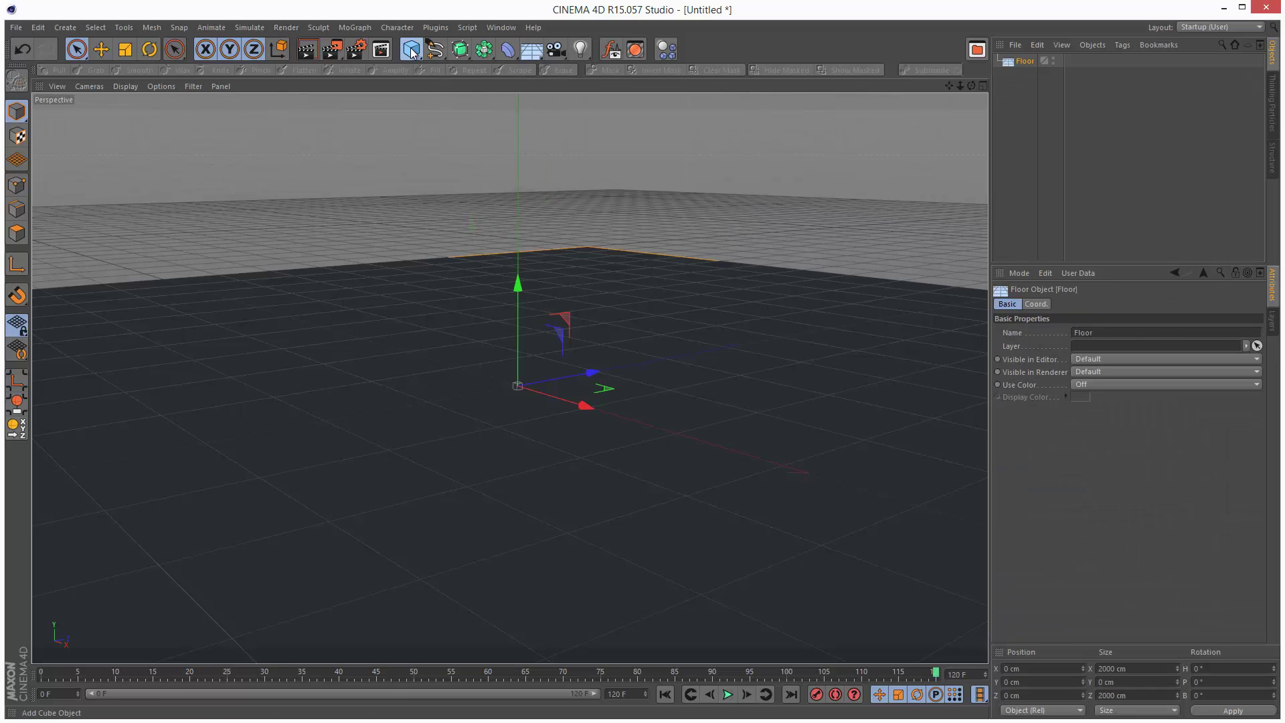
pyautogui.moveTo(411, 49); pyautogui.dragTo(536, 71)
pyautogui.moveTo(972, 87); pyautogui.dragTo(960, 126)
pyautogui.moveTo(1070, 346); pyautogui.dragTo(1069, 346)
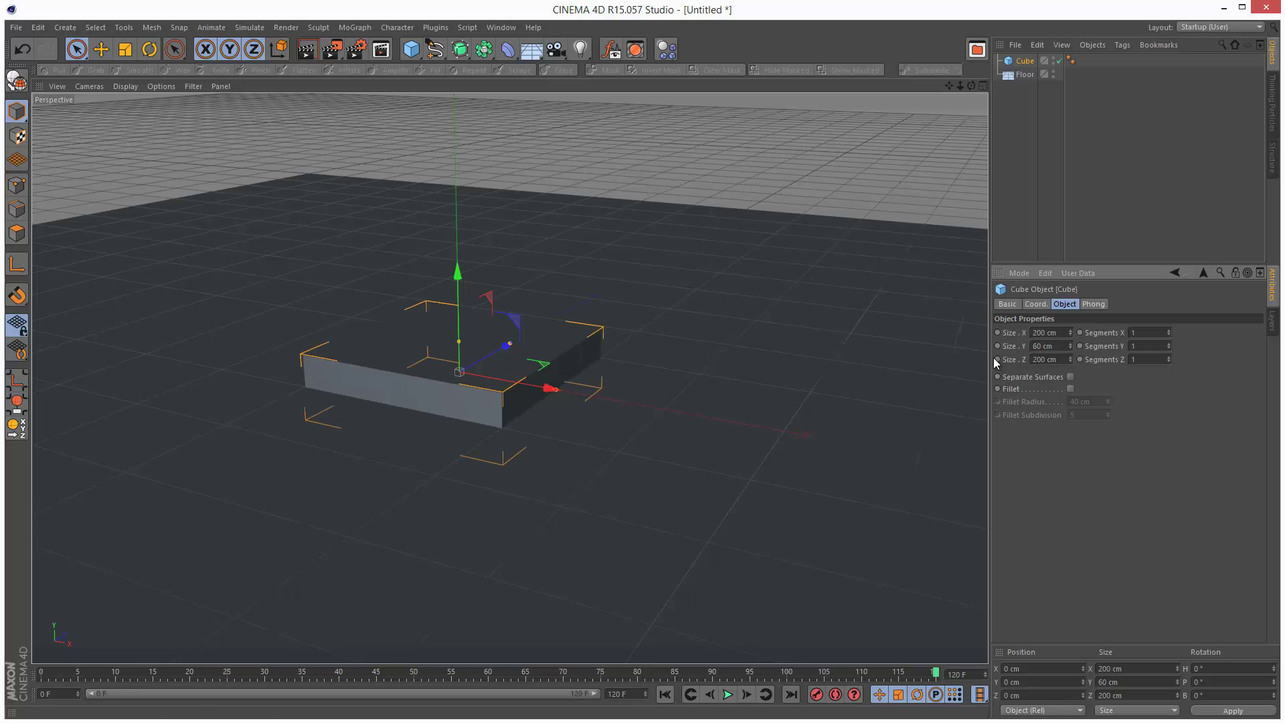
# Step: Raise the cube to Y position 30 cm so it sits on the floor
pyautogui.click(1035, 304)
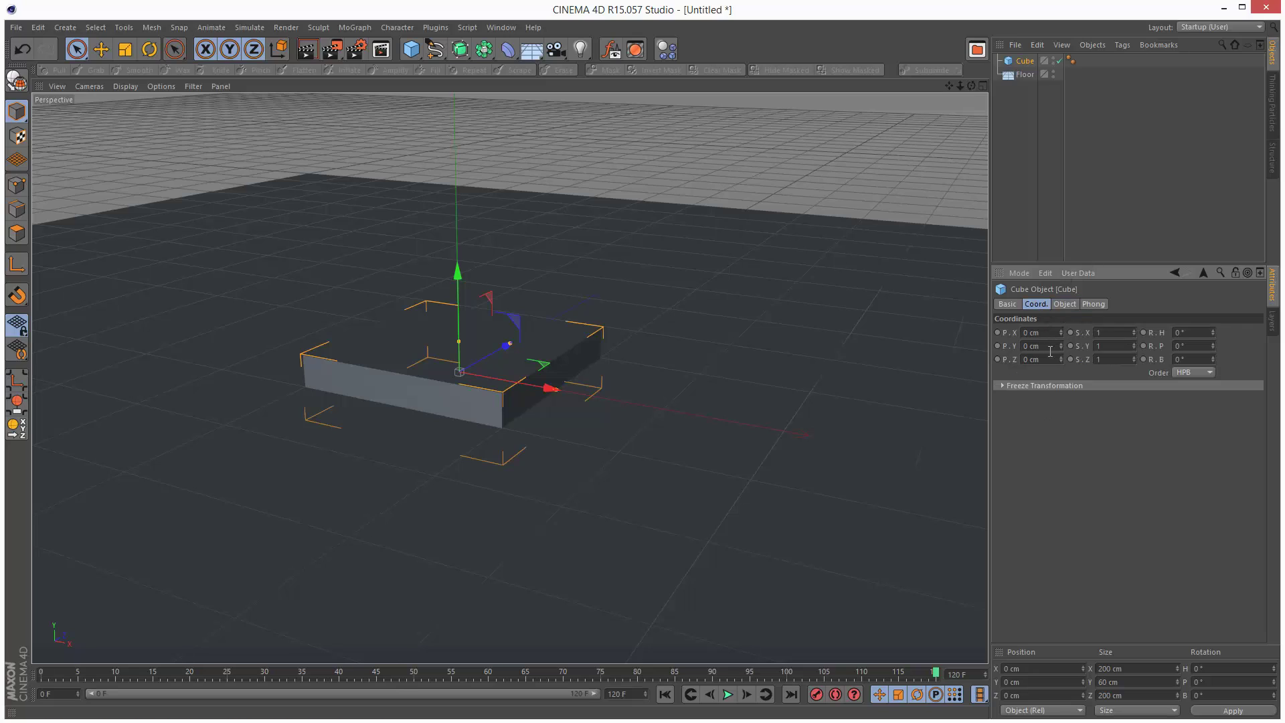
pyautogui.moveTo(1062, 346); pyautogui.dragTo(1062, 344)
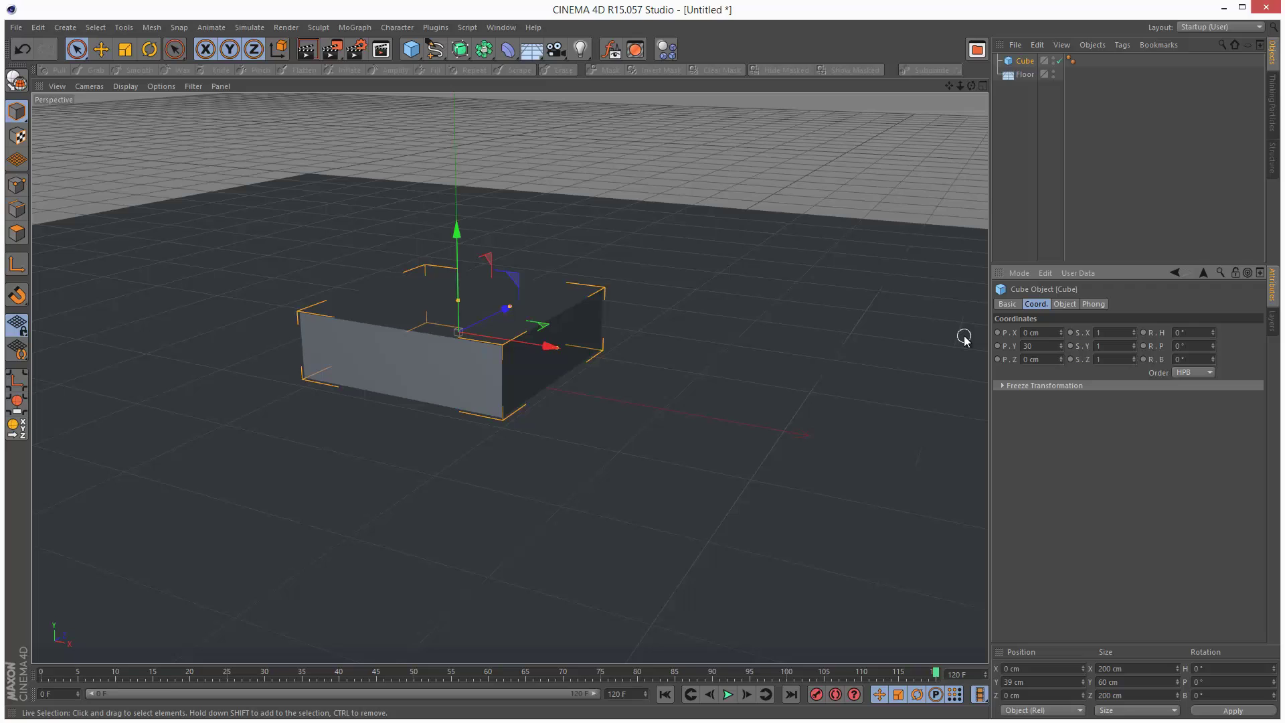
pyautogui.write('30')
pyautogui.press('Return')
pyautogui.click(125, 87)
pyautogui.click(145, 118)
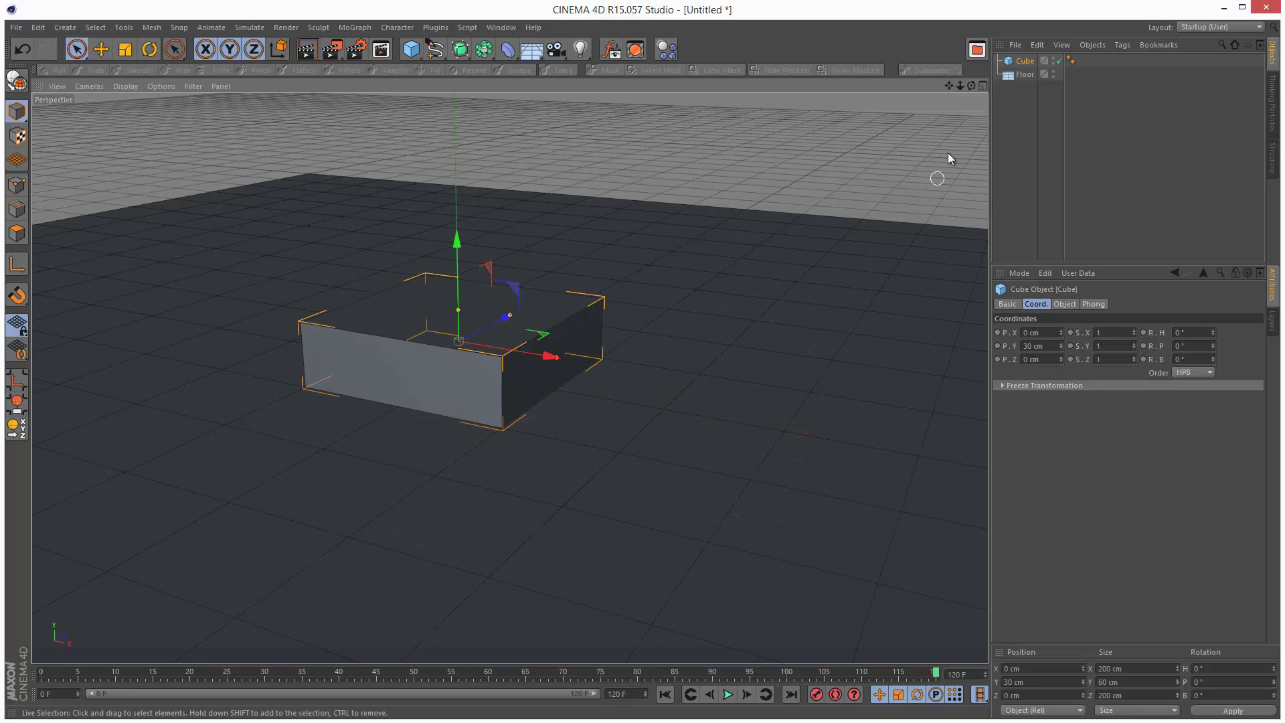
pyautogui.moveTo(972, 85); pyautogui.dragTo(672, 413)
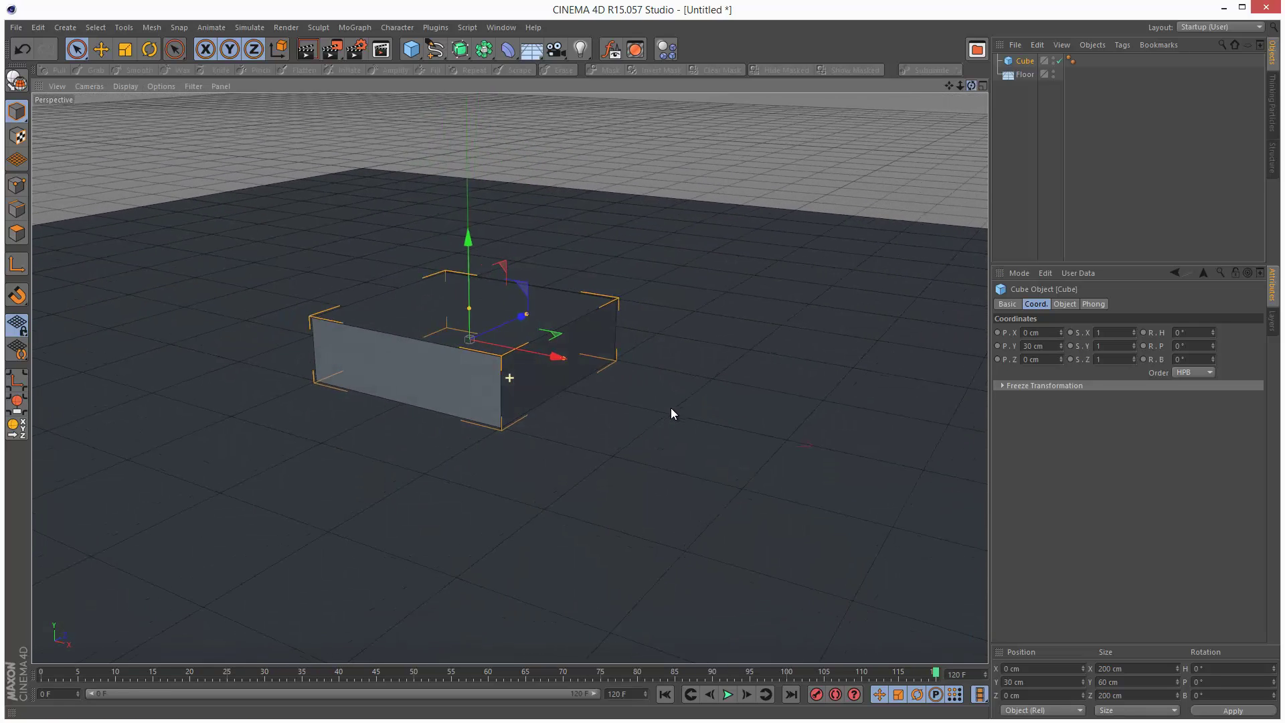
pyautogui.moveTo(949, 85); pyautogui.dragTo(669, 407)
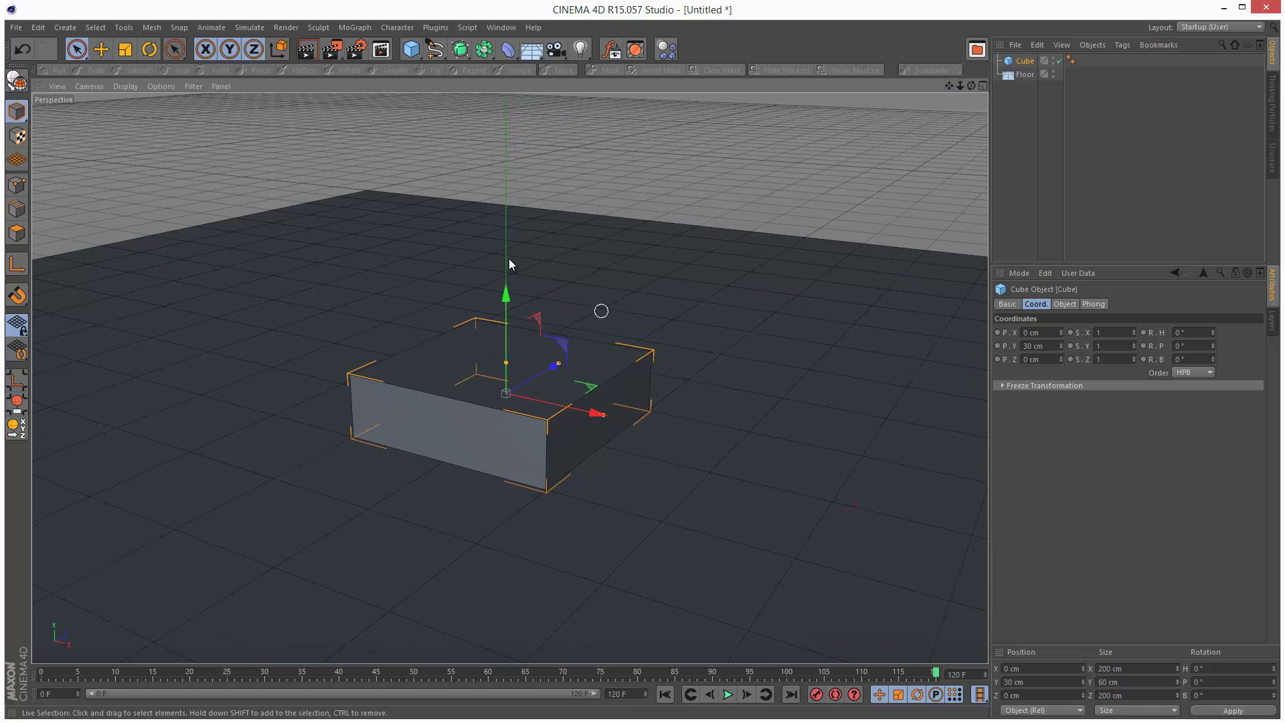
# Step: Convert the cube into an editable mesh and switch to Polygon mode
pyautogui.click(16, 80)
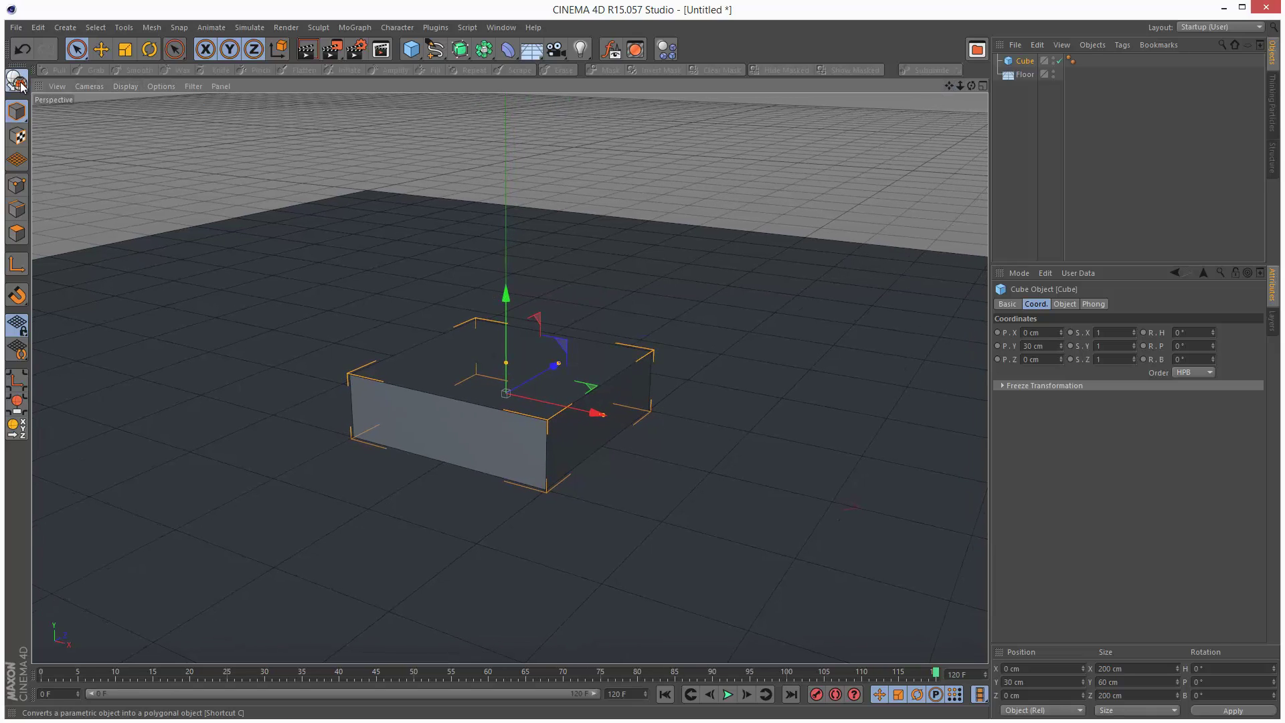
pyautogui.rightClick(482, 345)
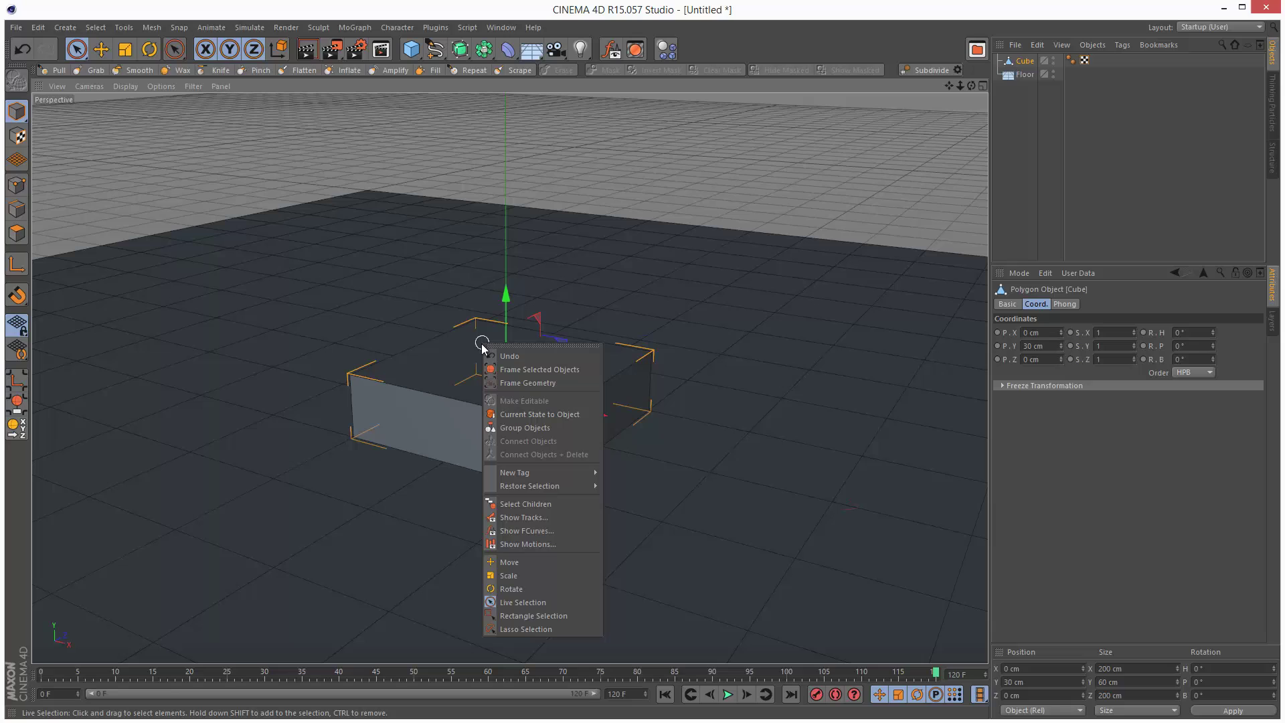
pyautogui.click(7, 107)
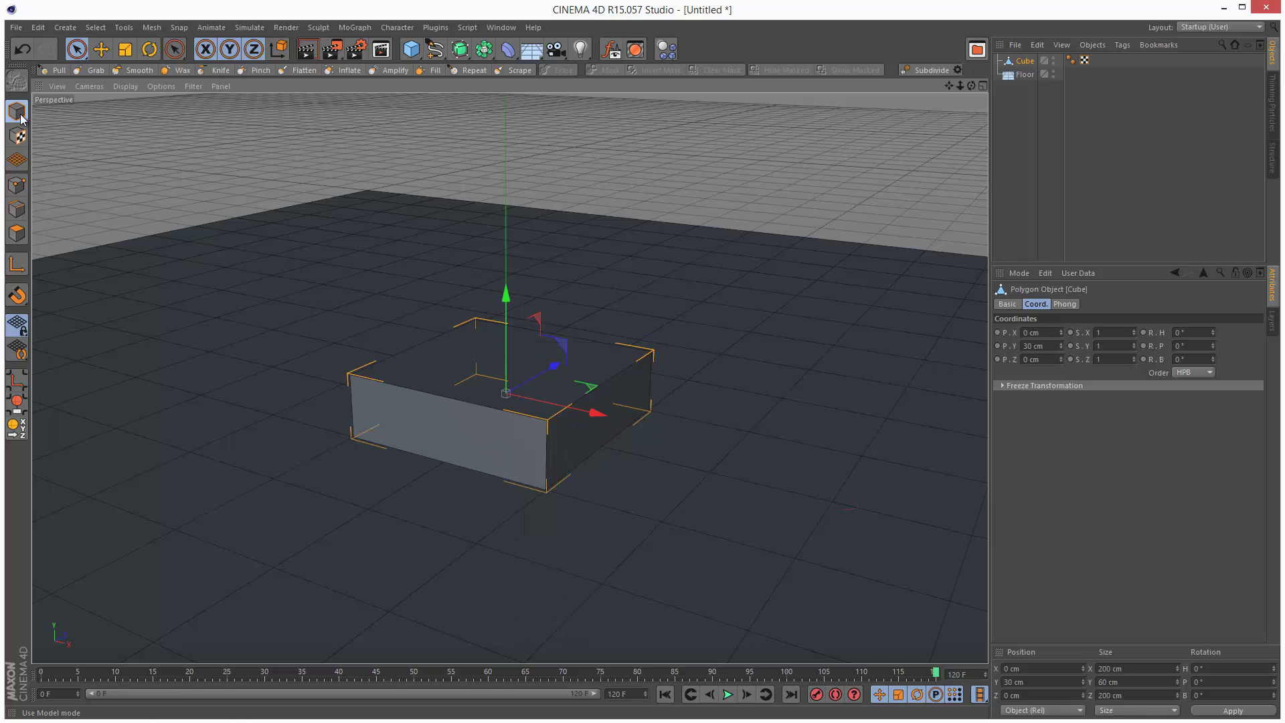
pyautogui.click(17, 233)
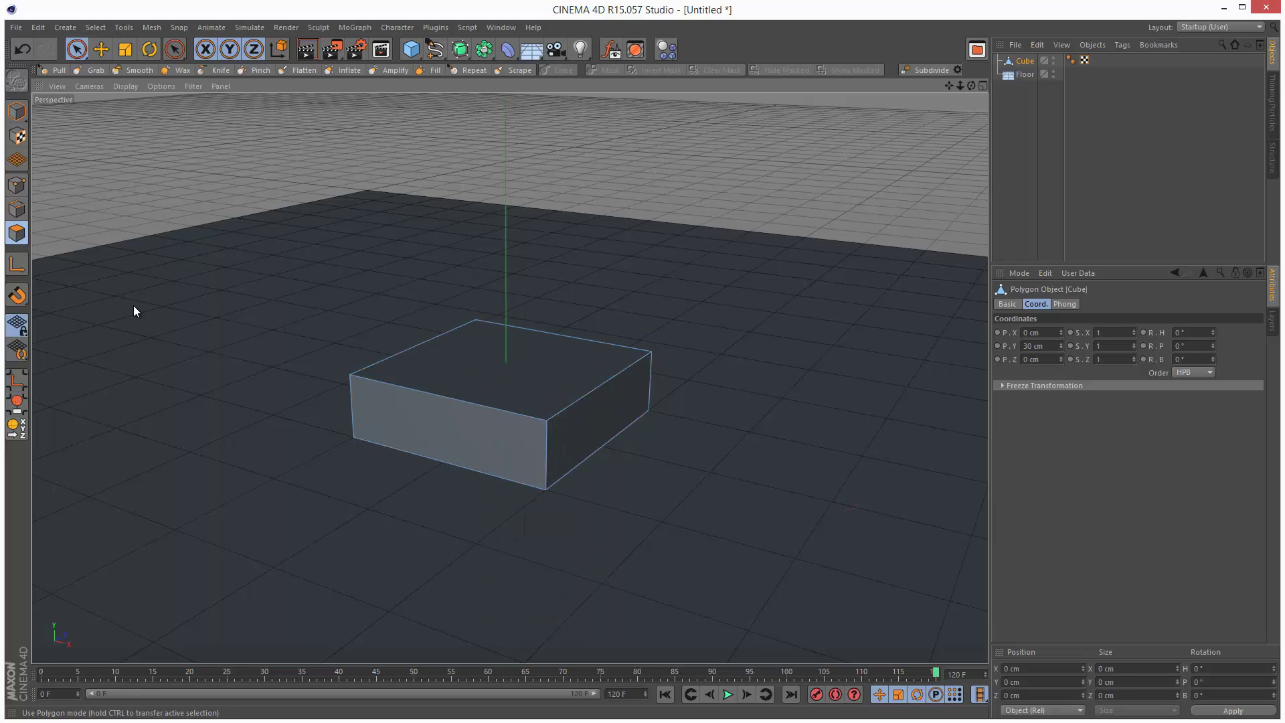
# Step: Inset the top face and extrude it down 47.9 cm, then return to Model mode
pyautogui.rightClick(475, 352)
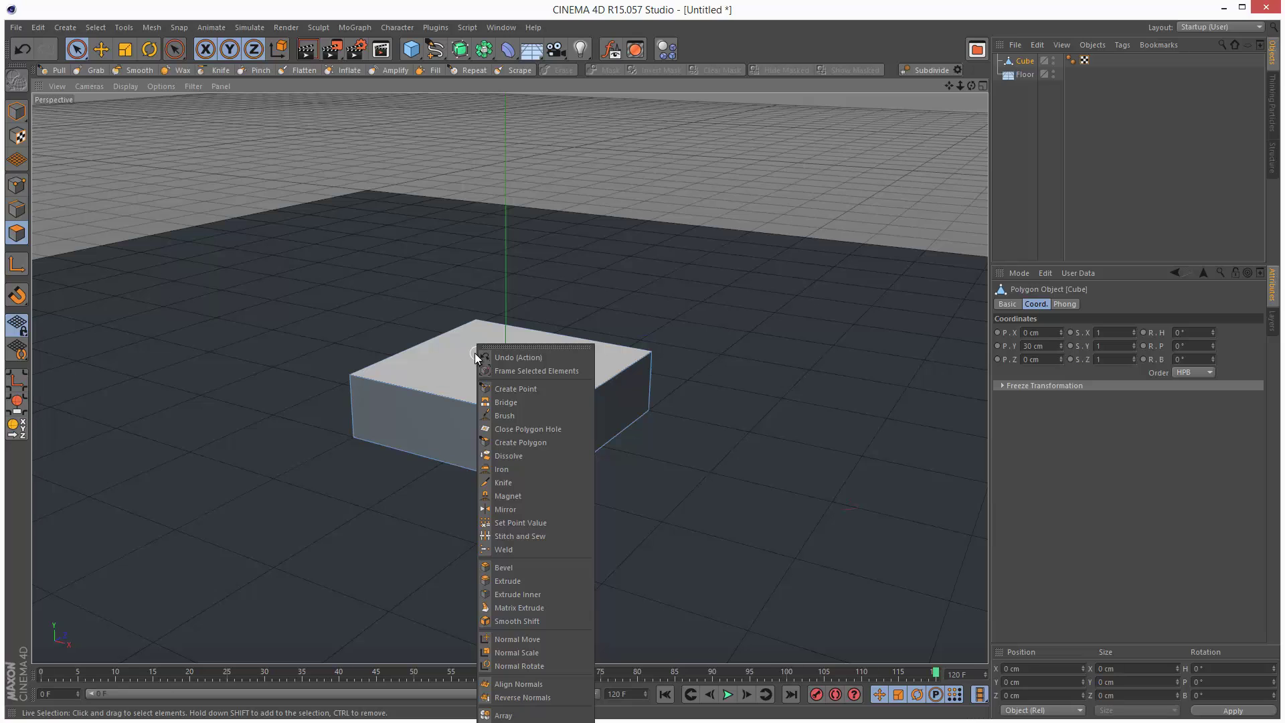
pyautogui.click(535, 594)
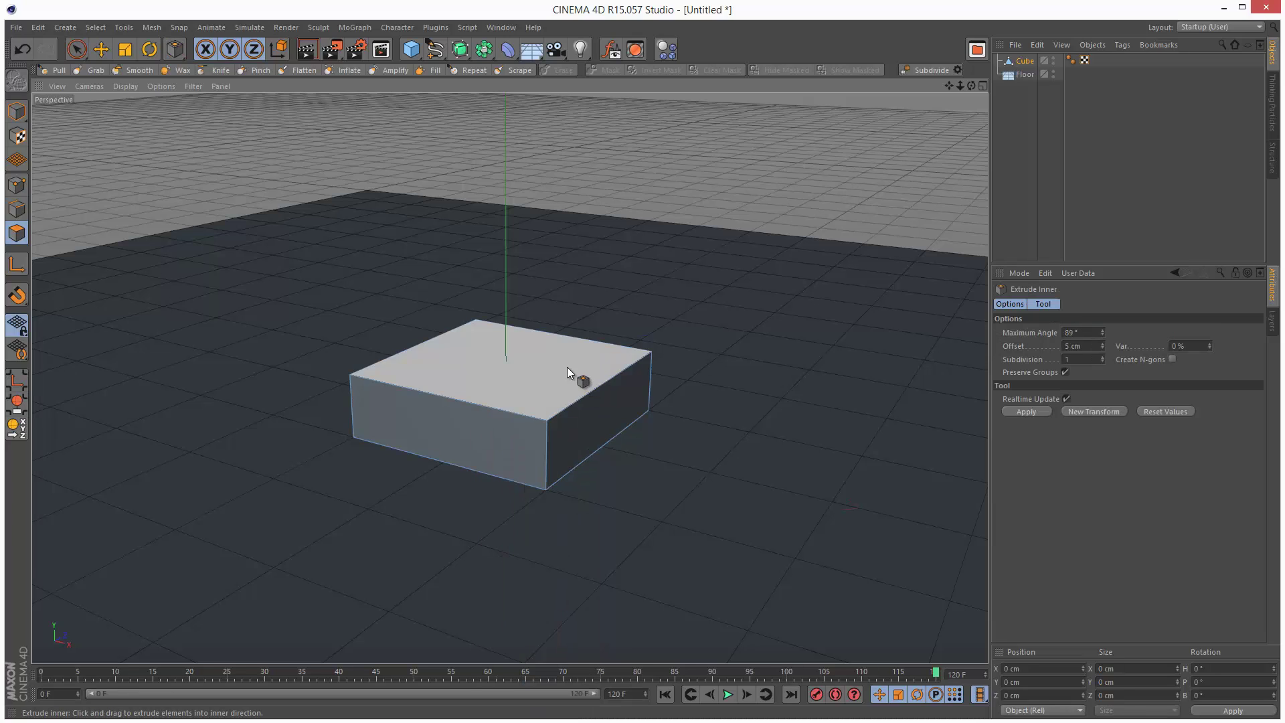
pyautogui.moveTo(567, 367); pyautogui.dragTo(670, 408)
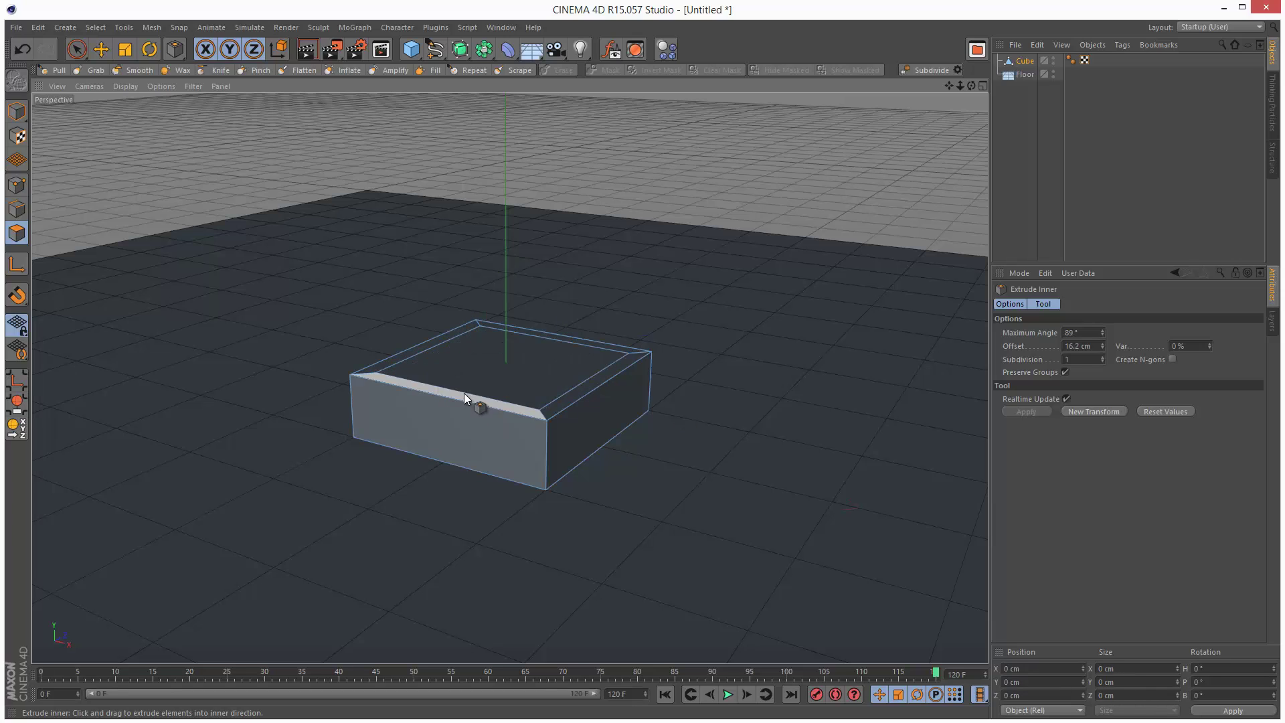
pyautogui.rightClick(515, 359)
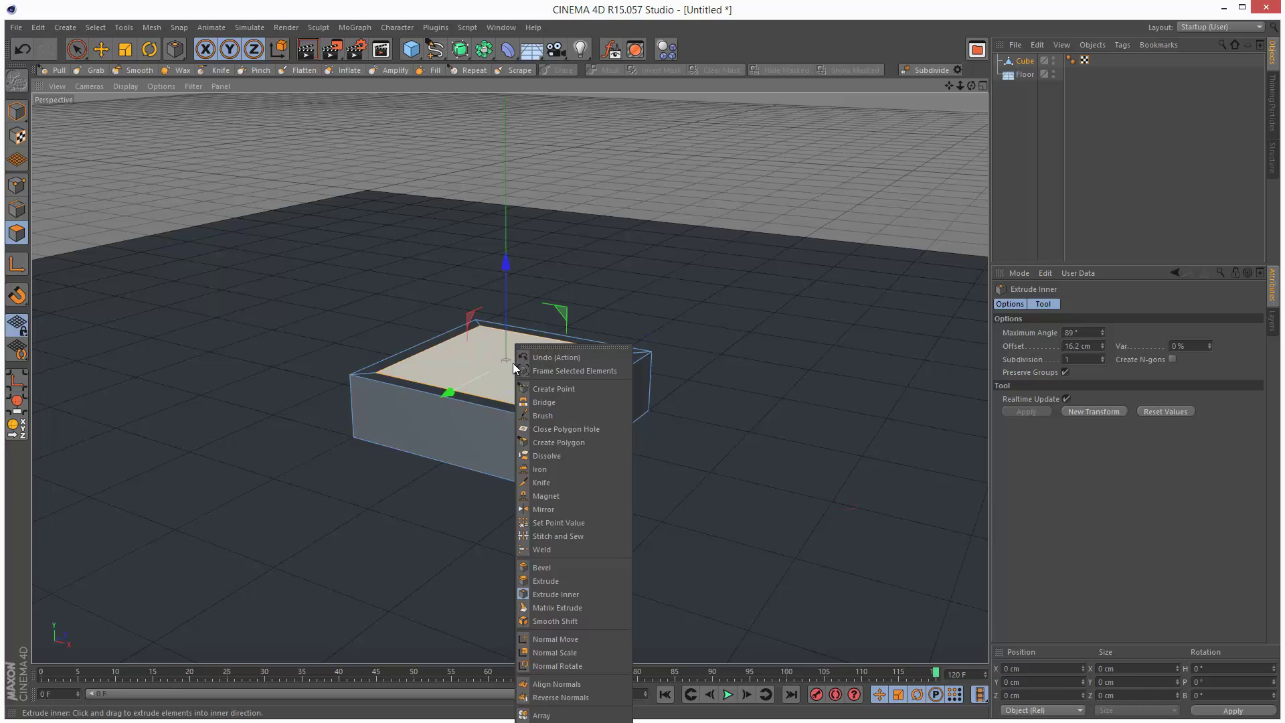
pyautogui.click(583, 581)
pyautogui.moveTo(669, 408); pyautogui.dragTo(633, 444)
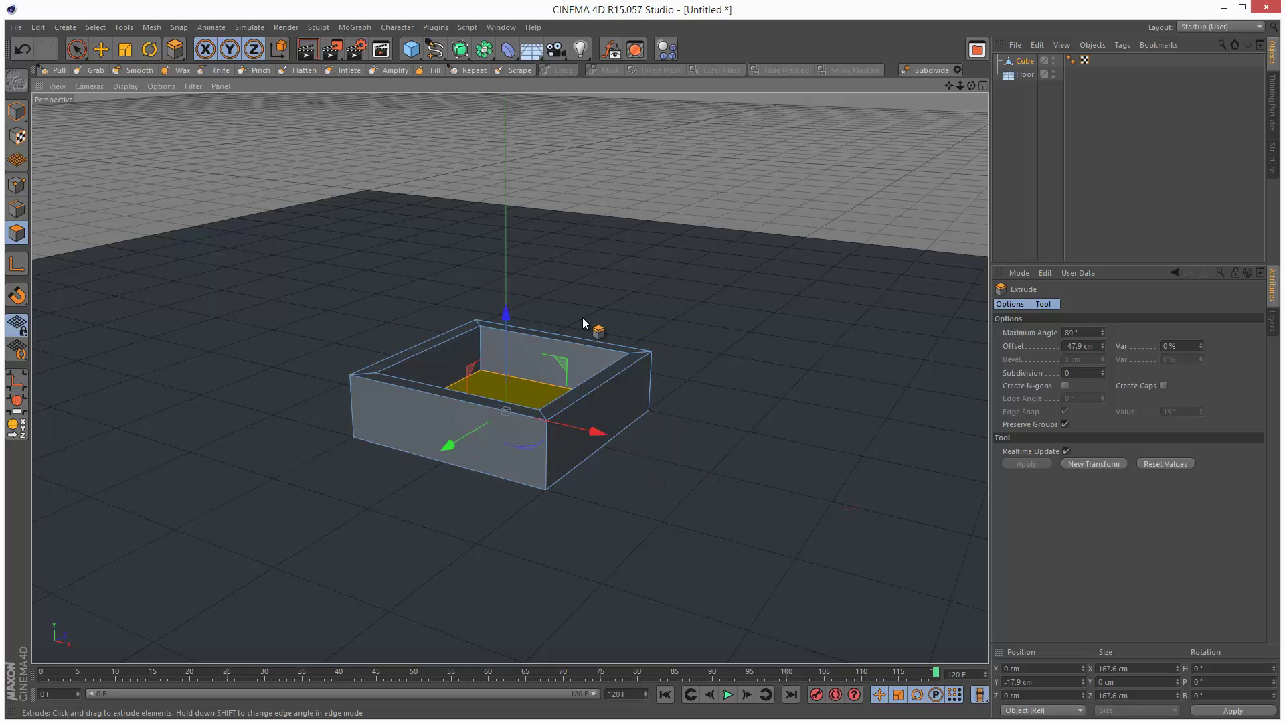
pyautogui.click(17, 111)
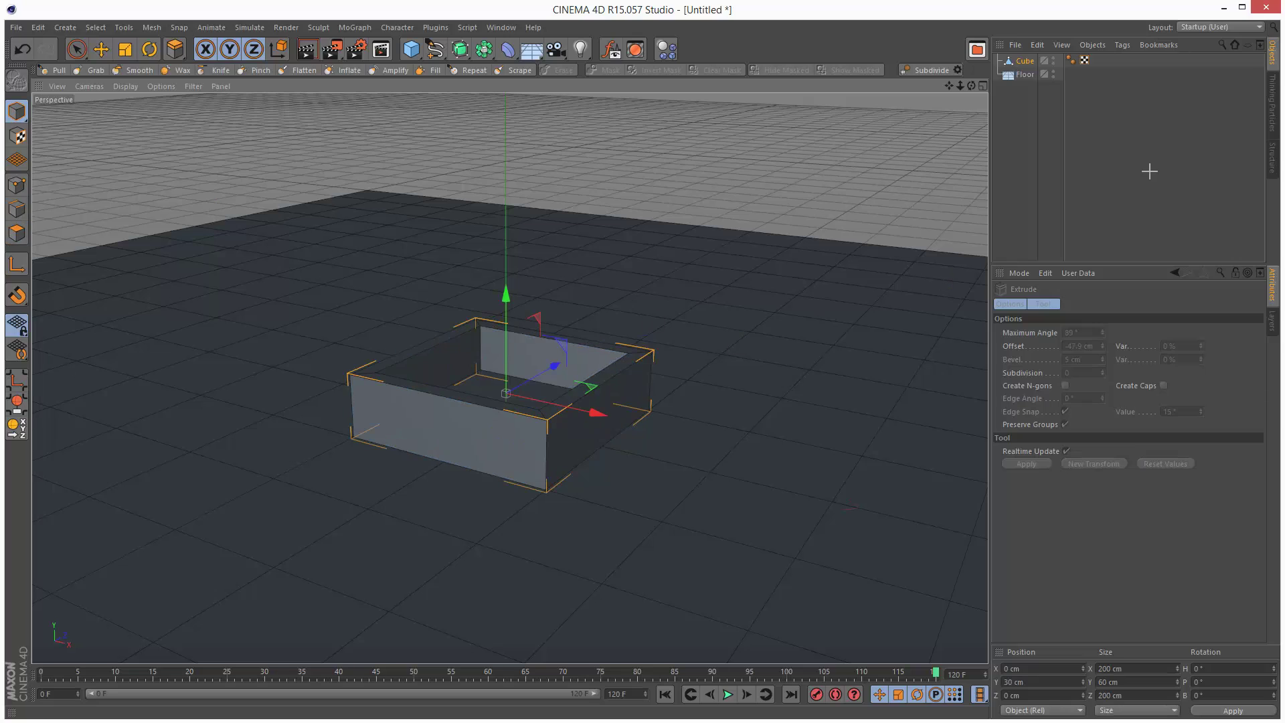
# Step: Add a 31 cm radius sphere floating above the tray at Y 177.25 cm
pyautogui.moveTo(416, 53); pyautogui.dragTo(434, 54)
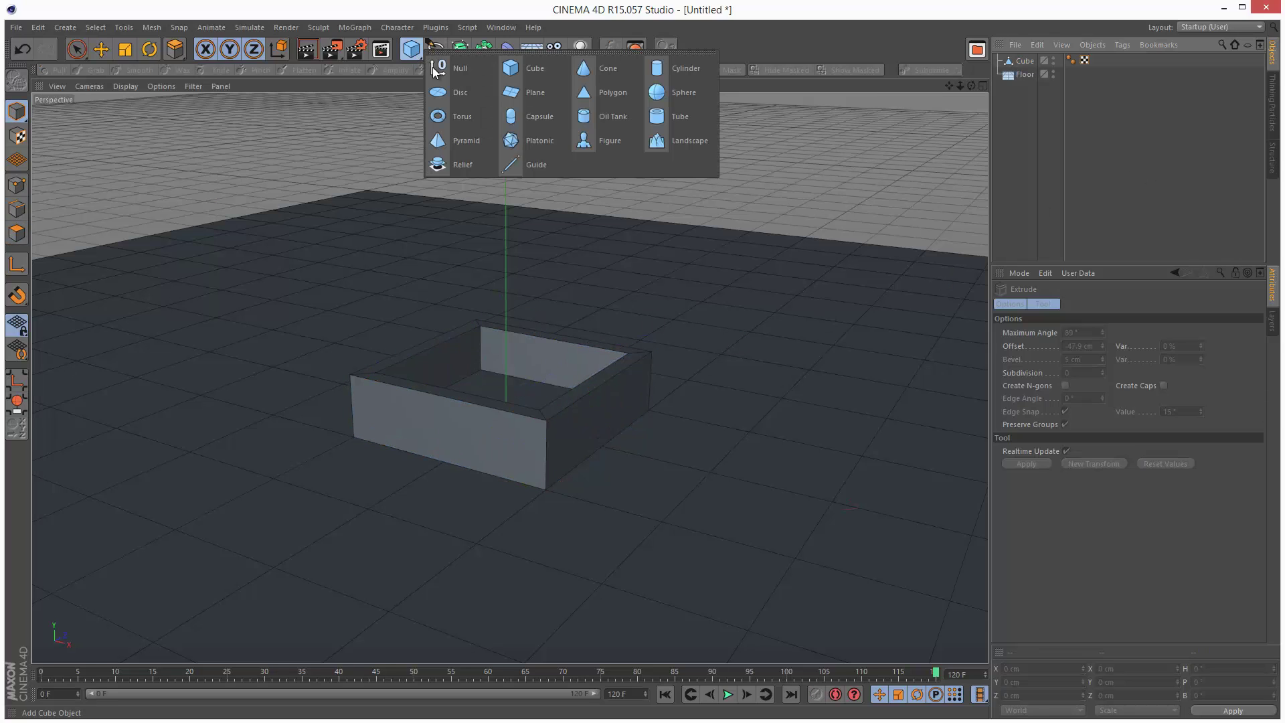
pyautogui.click(676, 92)
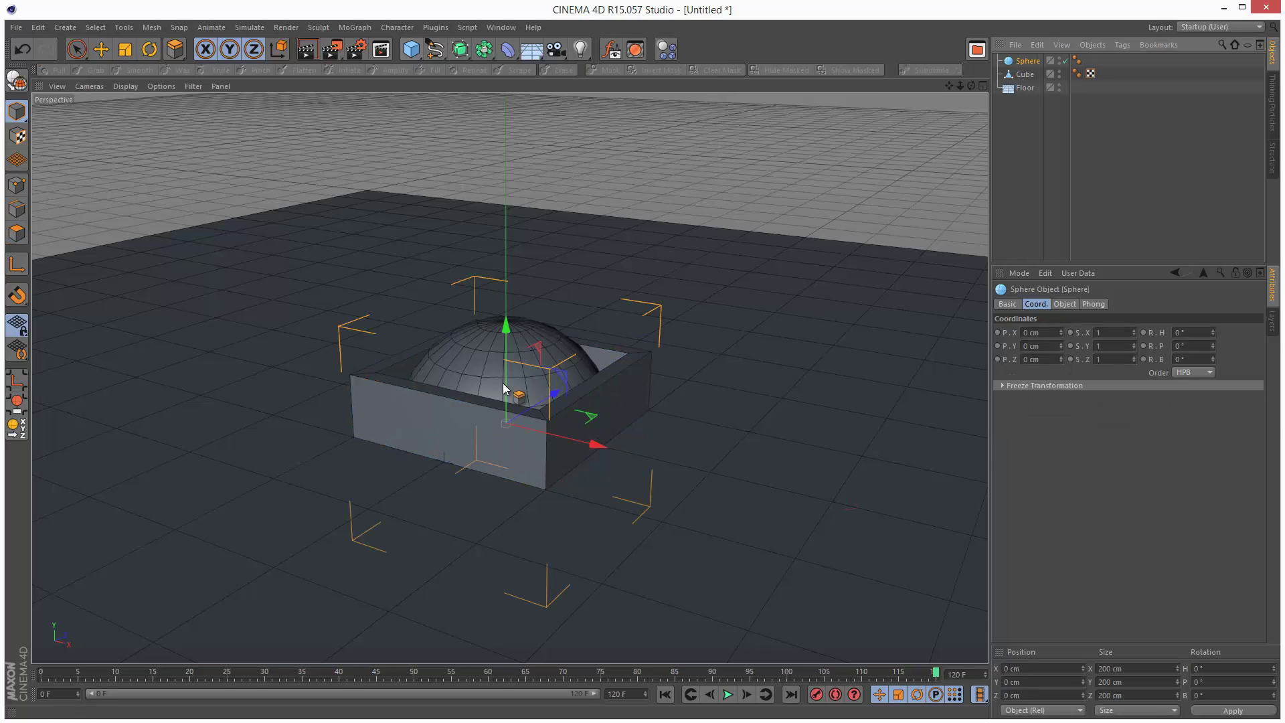
pyautogui.click(1065, 303)
pyautogui.moveTo(1097, 333); pyautogui.dragTo(1098, 331)
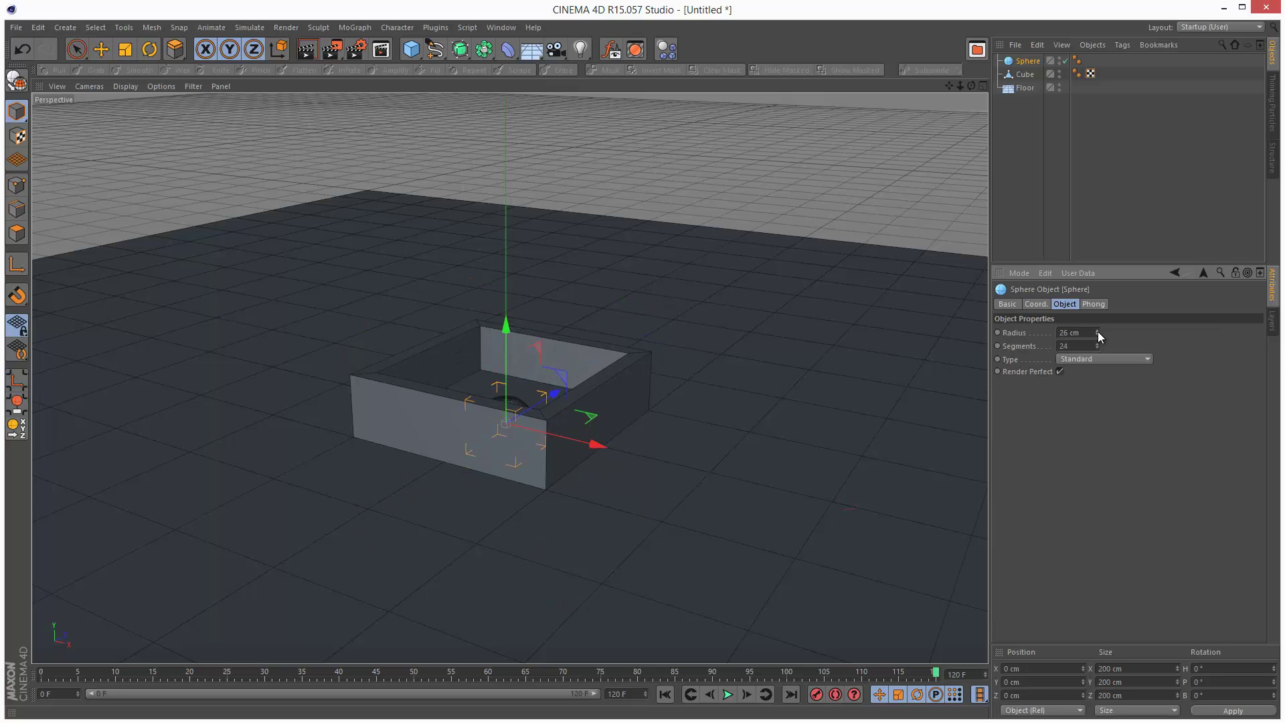
pyautogui.moveTo(505, 328); pyautogui.dragTo(507, 112)
pyautogui.click(15, 81)
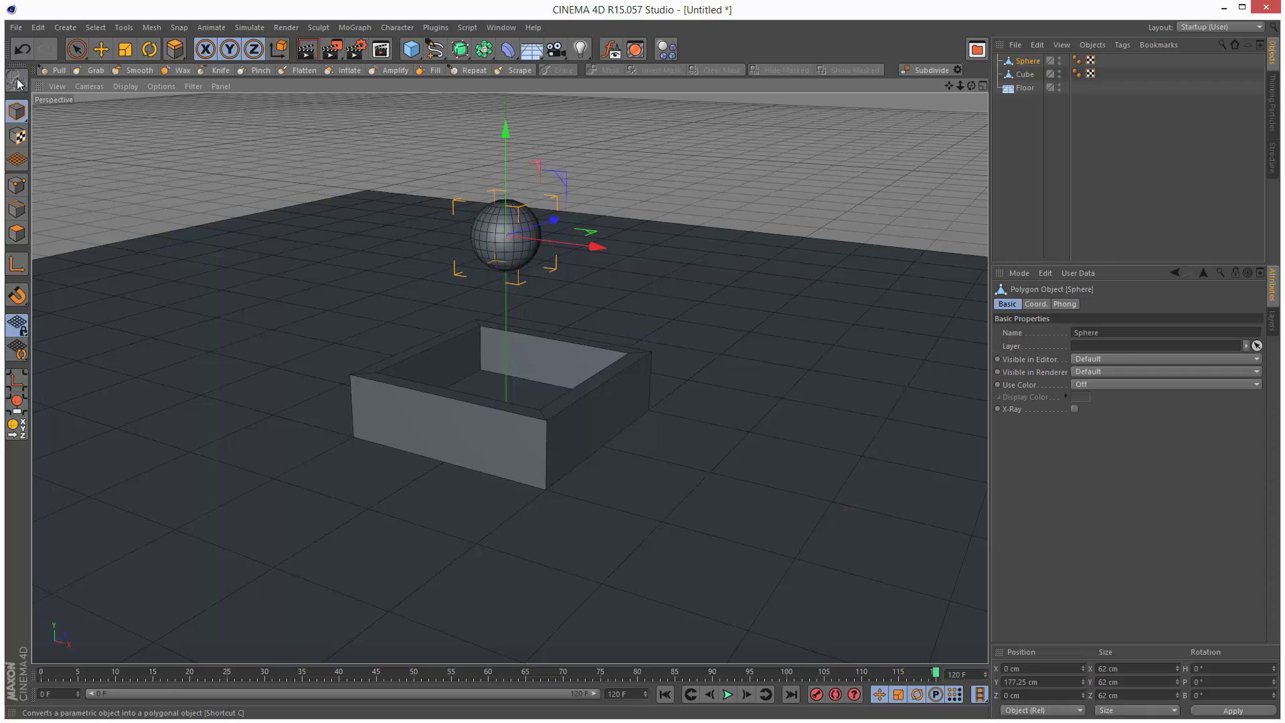
pyautogui.click(22, 48)
pyautogui.click(76, 48)
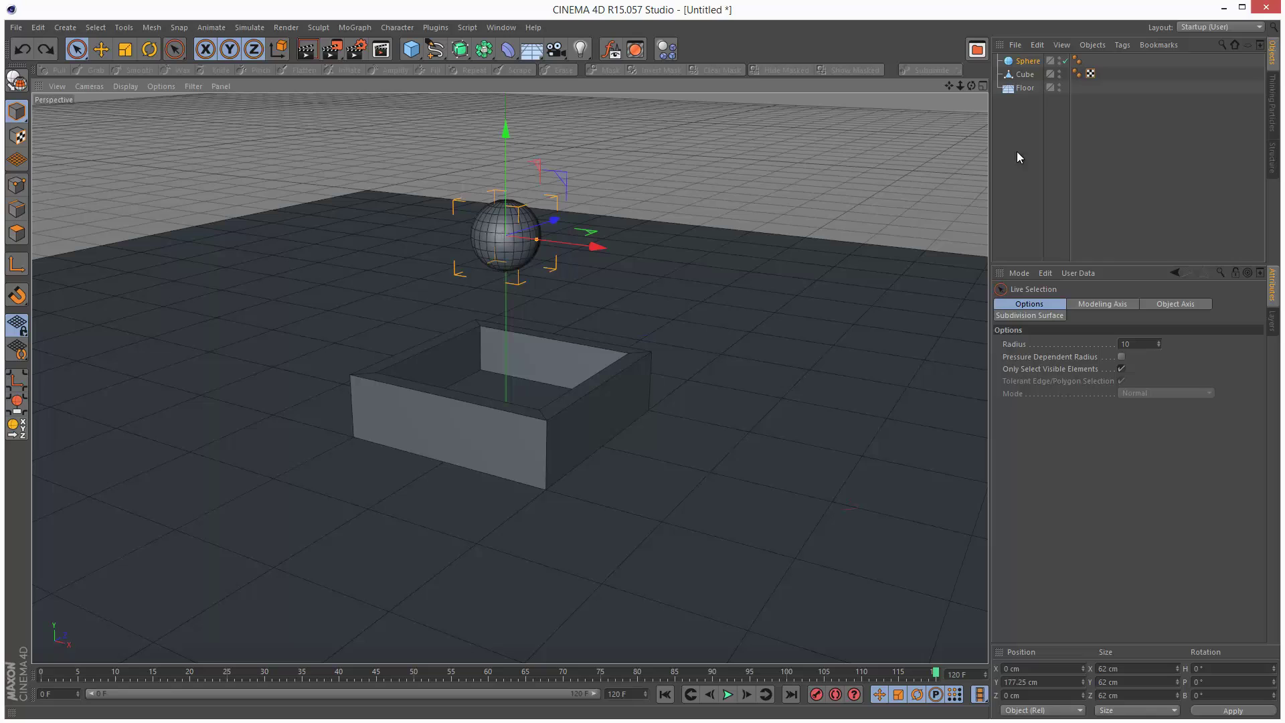
pyautogui.click(1066, 174)
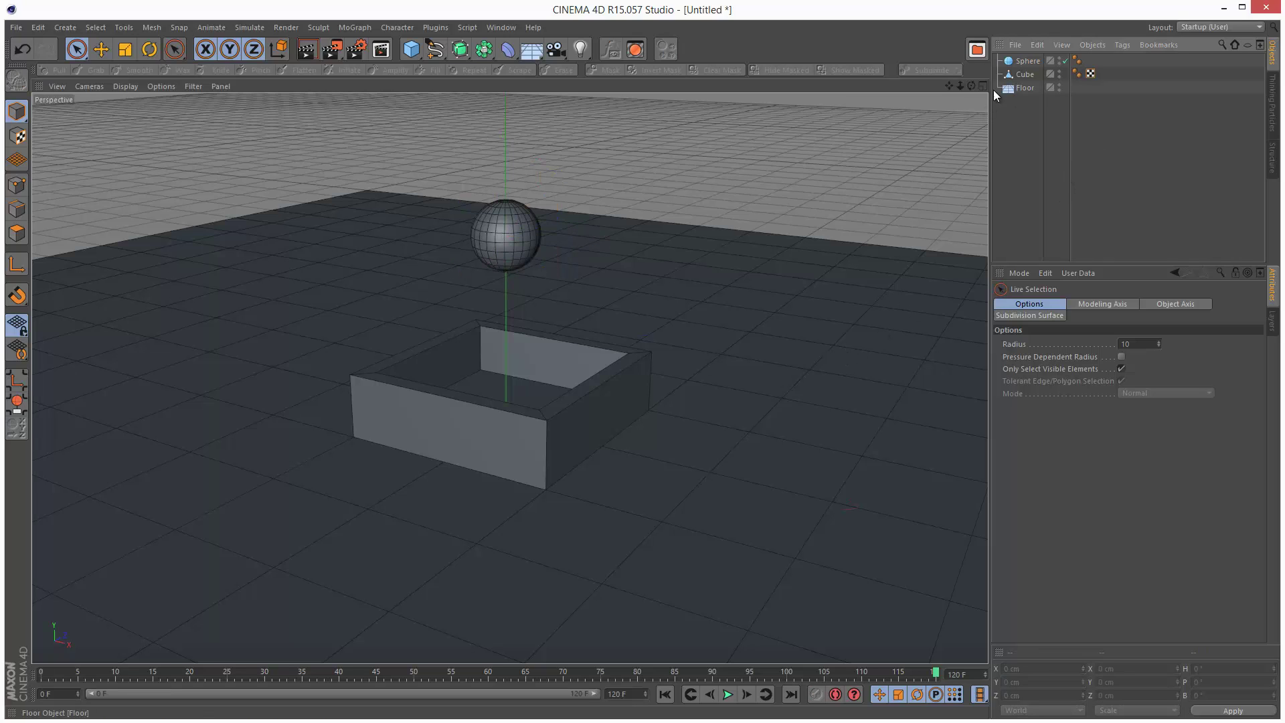
# Step: Add a dynamics tag to the Floor so it acts as a collider
pyautogui.click(1026, 88)
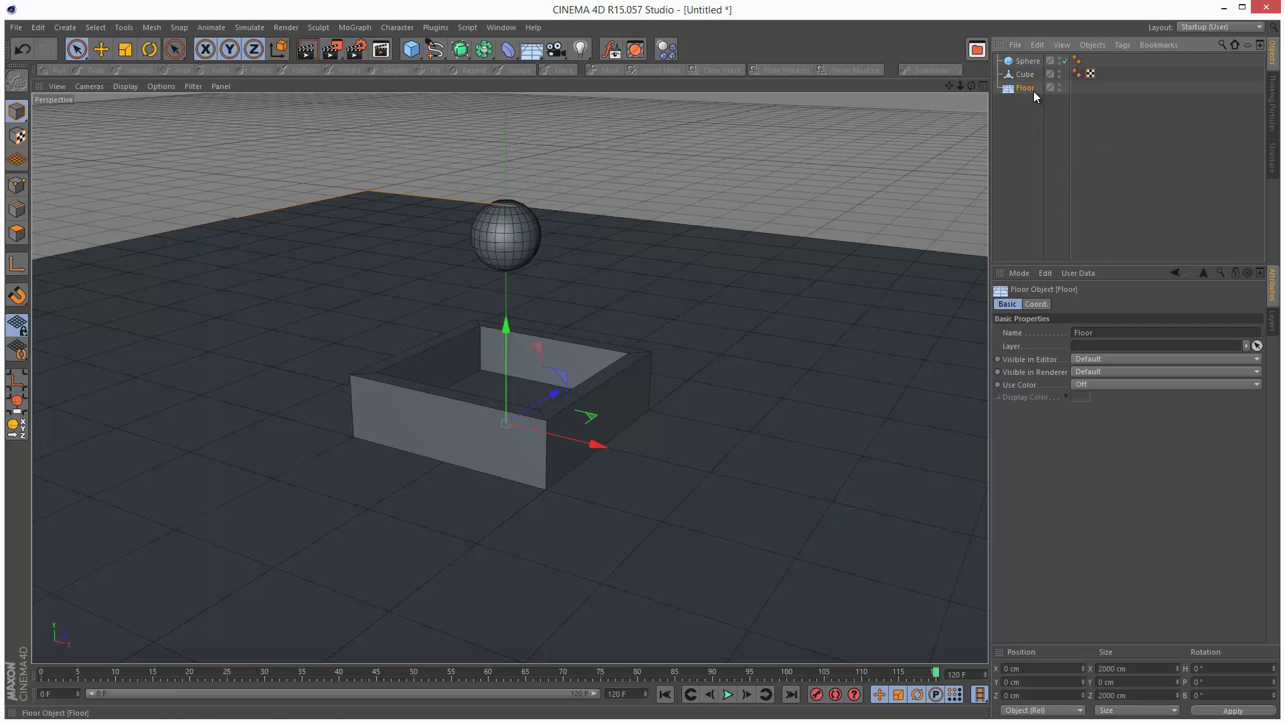
pyautogui.click(1123, 45)
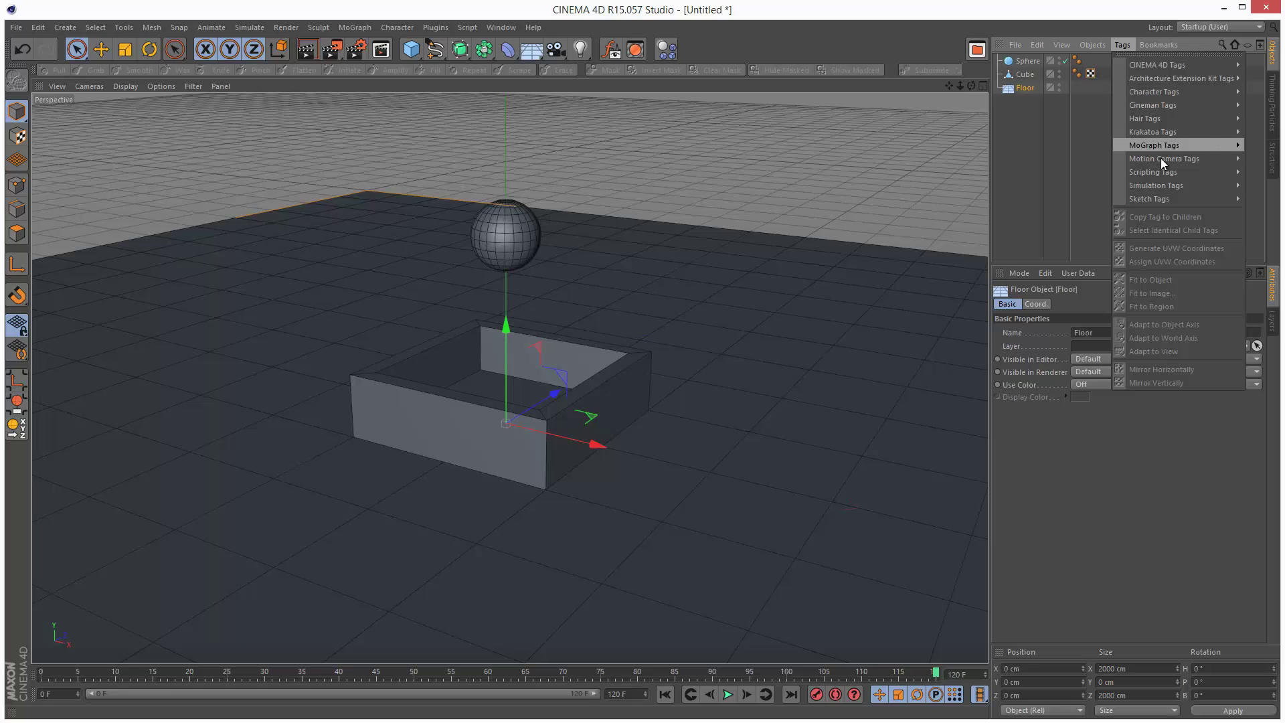
pyautogui.moveTo(1158, 188)
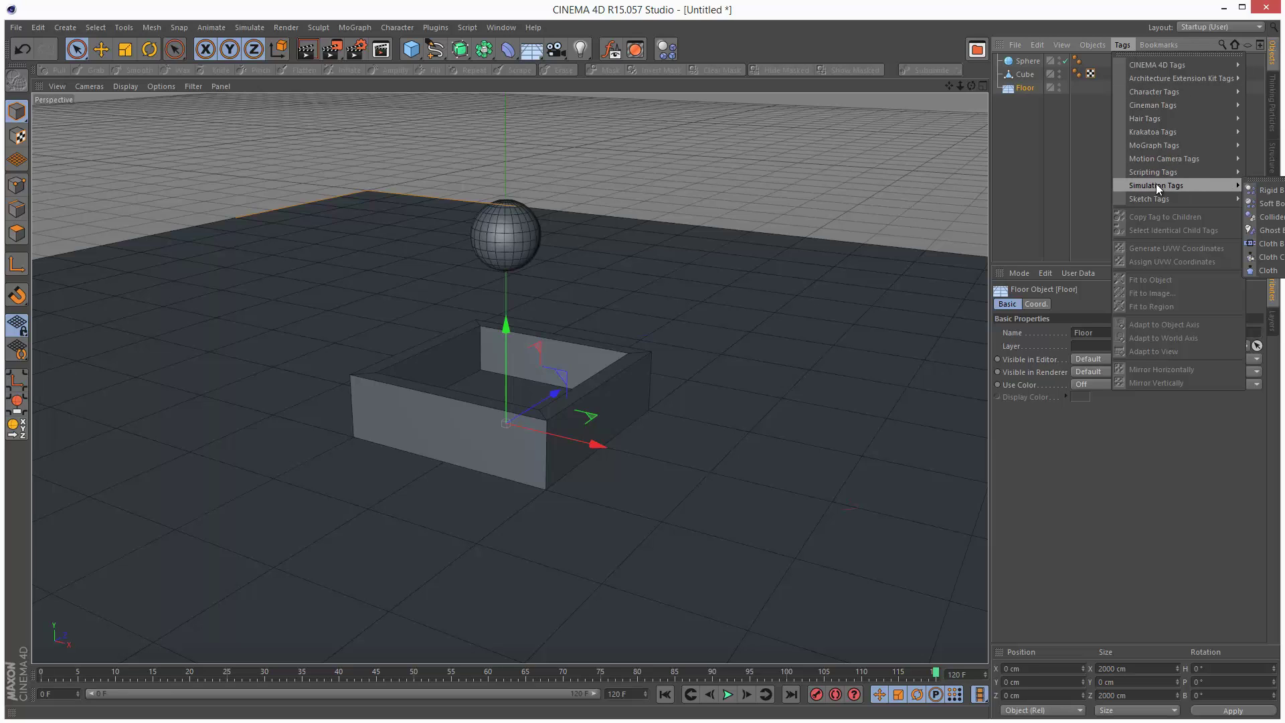
pyautogui.click(1270, 191)
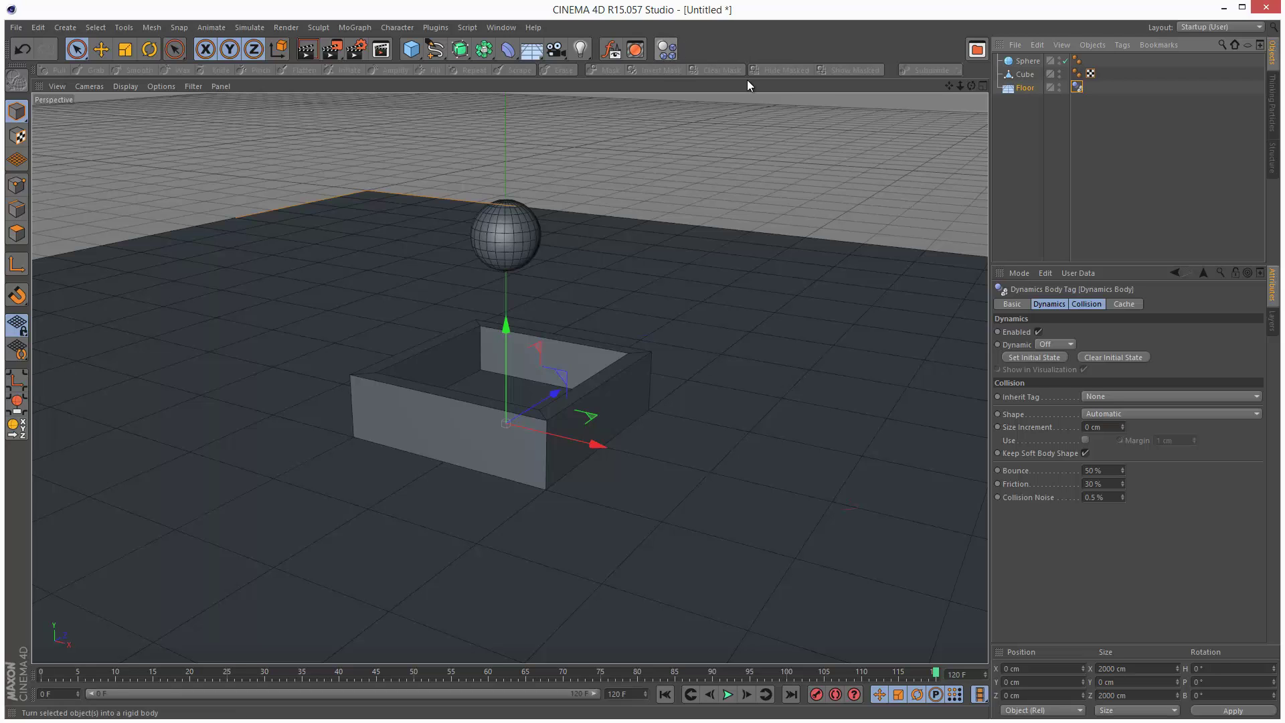
# Step: Make the Cube and the Sphere rigid bodies
pyautogui.click(1025, 74)
pyautogui.click(667, 49)
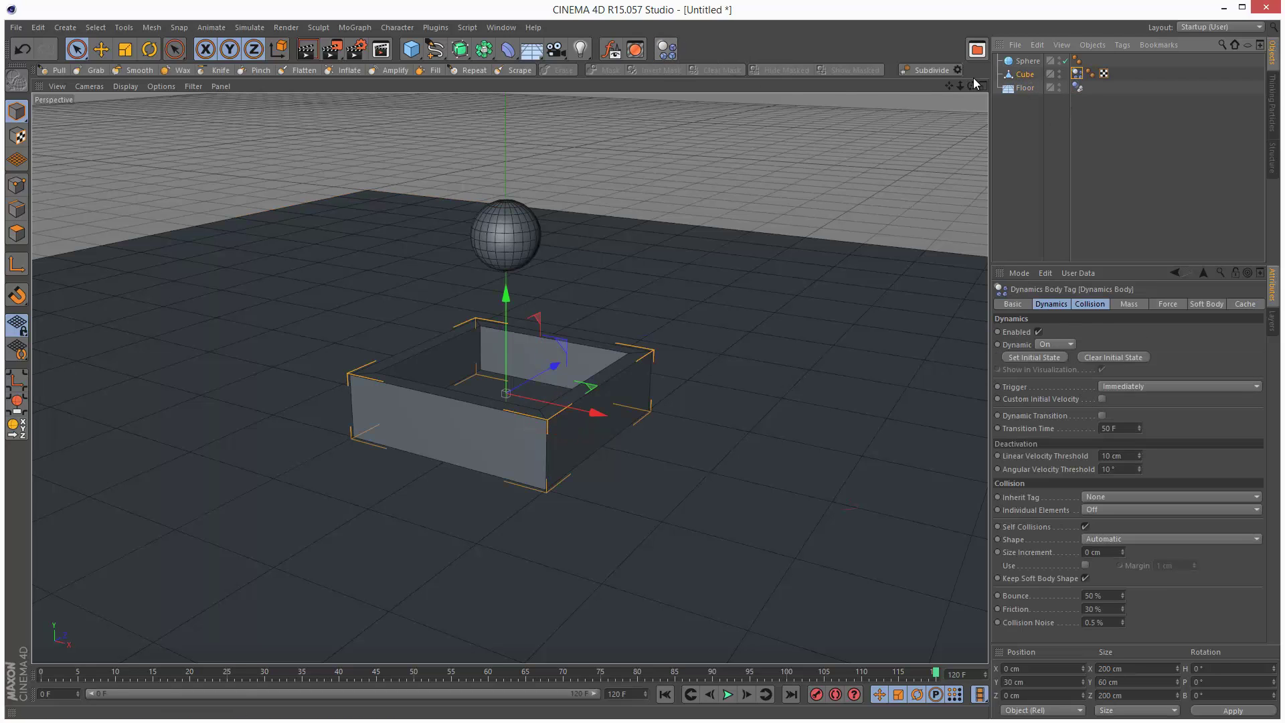
pyautogui.click(1024, 61)
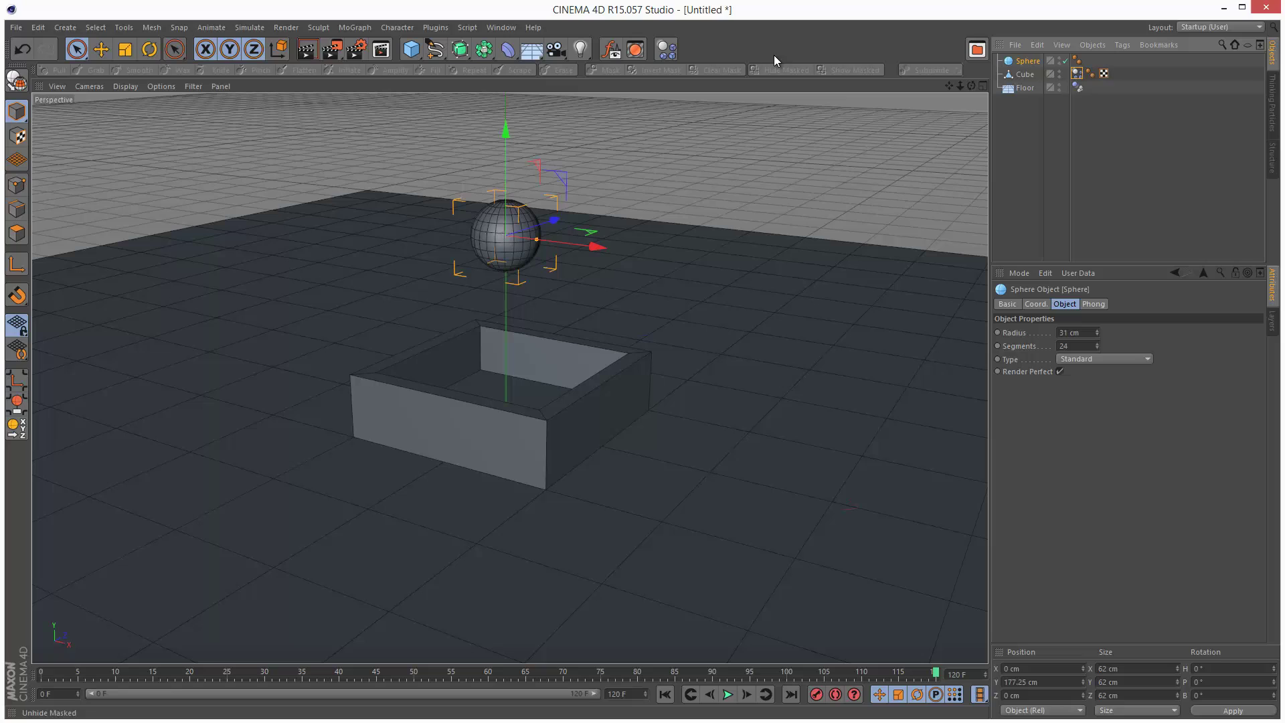
pyautogui.click(668, 51)
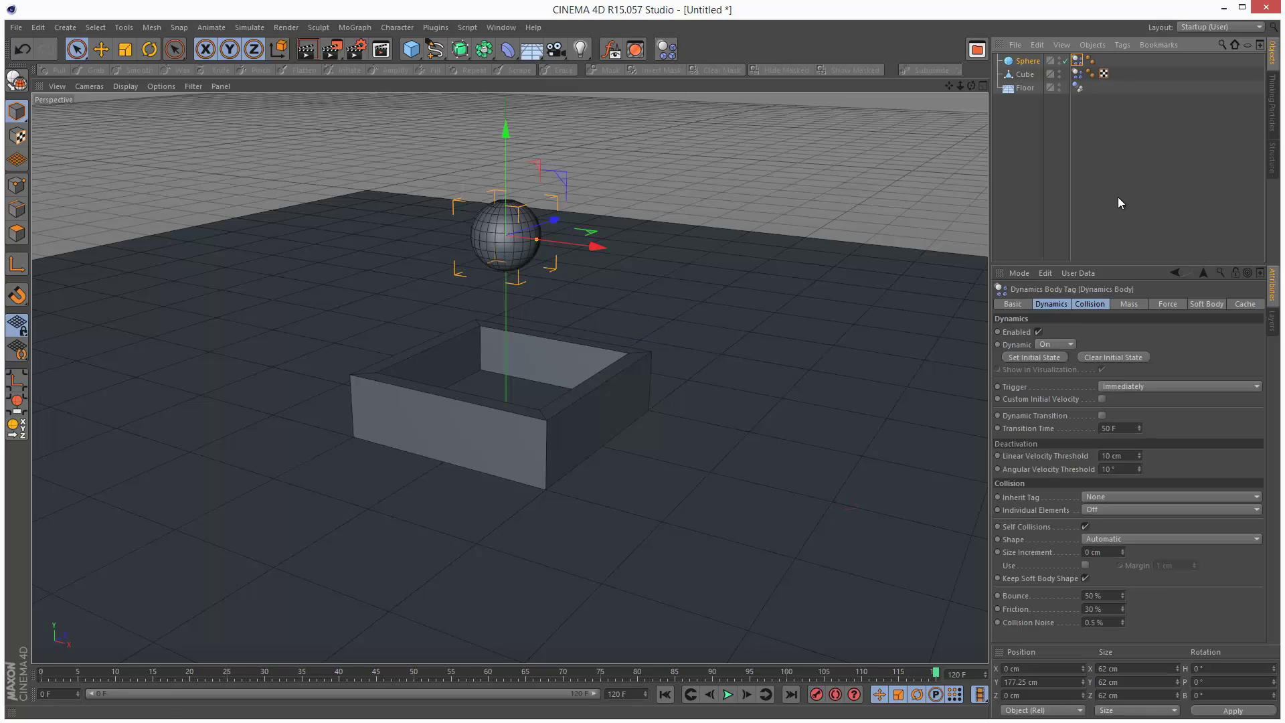
# Step: Play the simulation, watching the sphere drop onto the tray from several angles, then pause
pyautogui.click(727, 695)
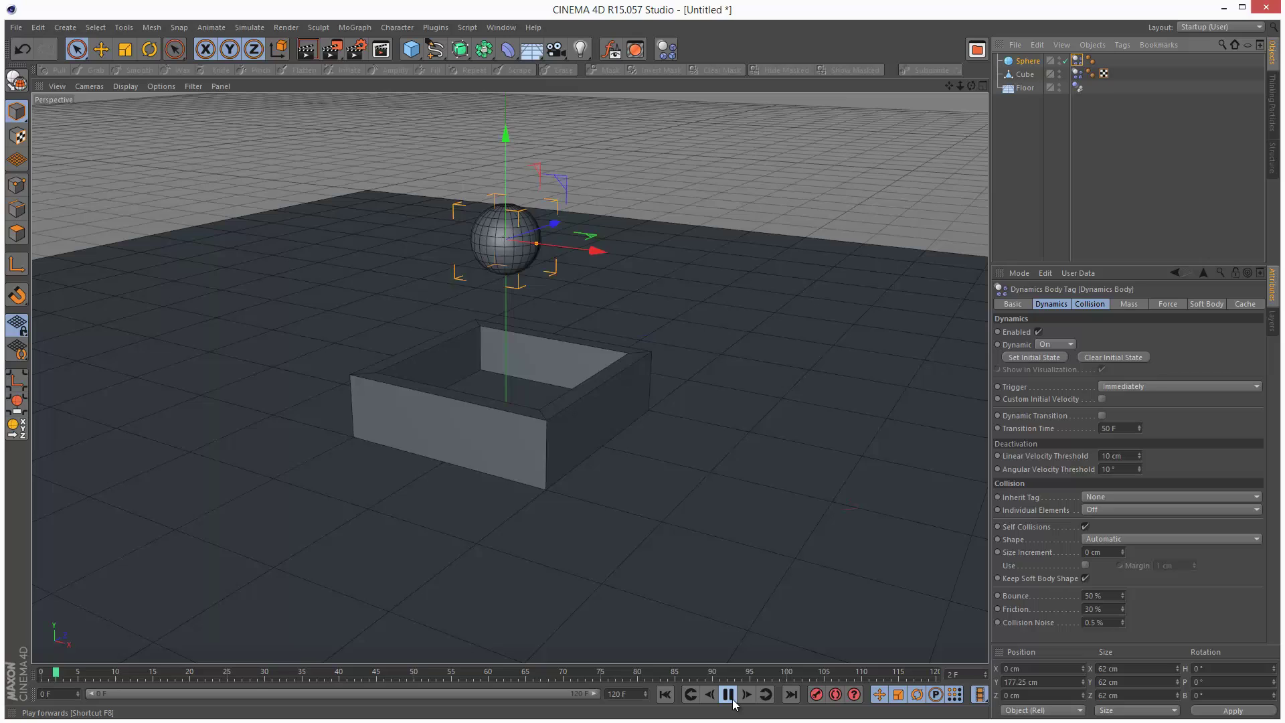
pyautogui.moveTo(972, 85); pyautogui.dragTo(669, 409)
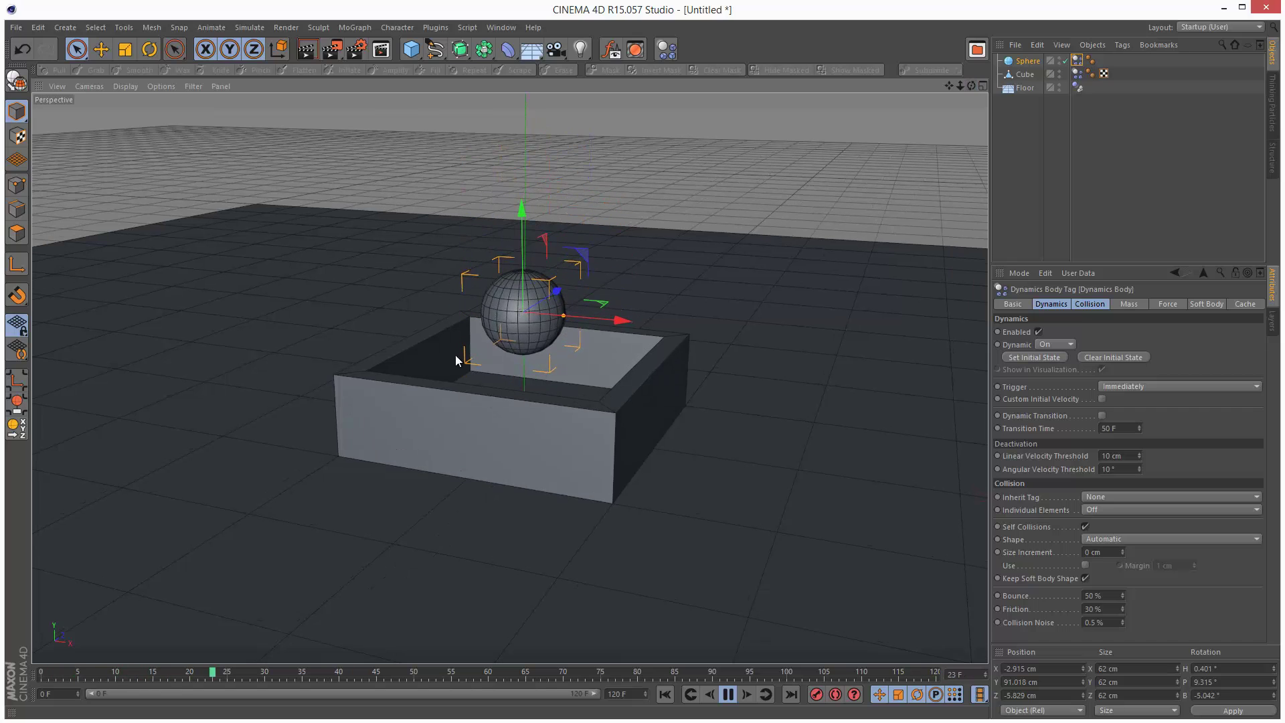
pyautogui.moveTo(972, 86); pyautogui.dragTo(598, 361)
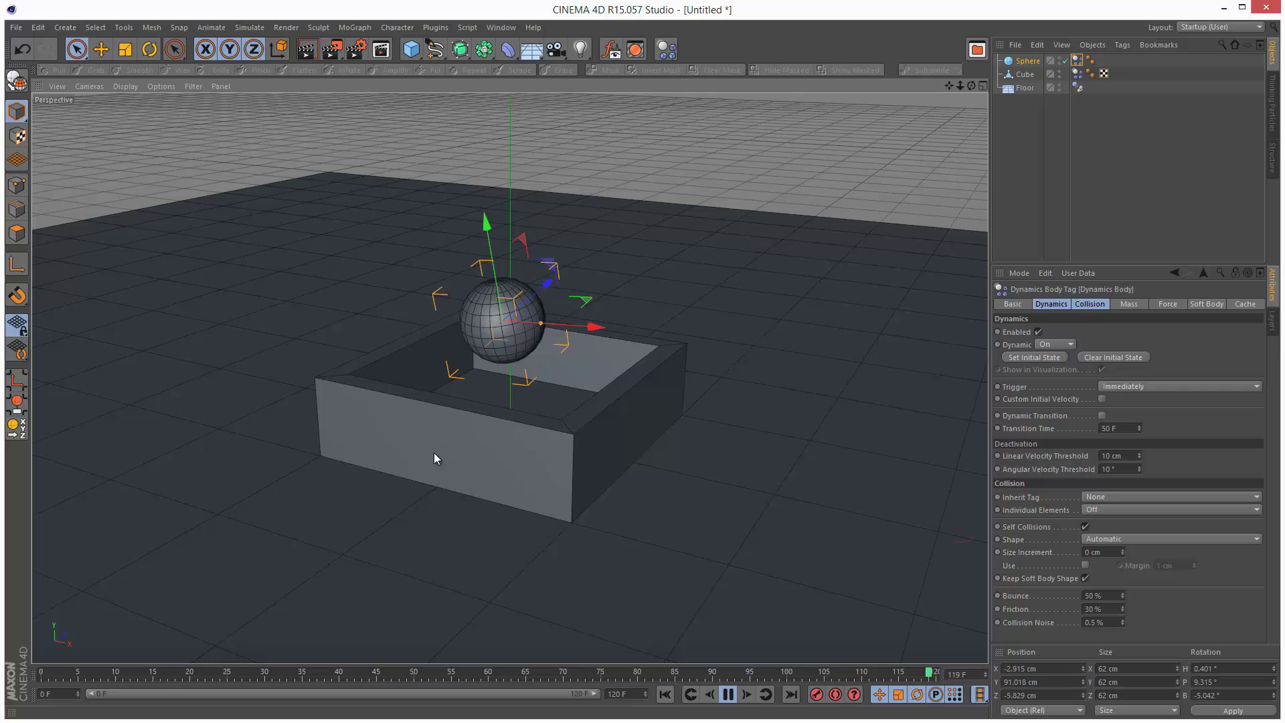
pyautogui.keyDown('alt'); pyautogui.moveTo(435, 482); pyautogui.dragTo(516, 426); pyautogui.keyUp('alt')
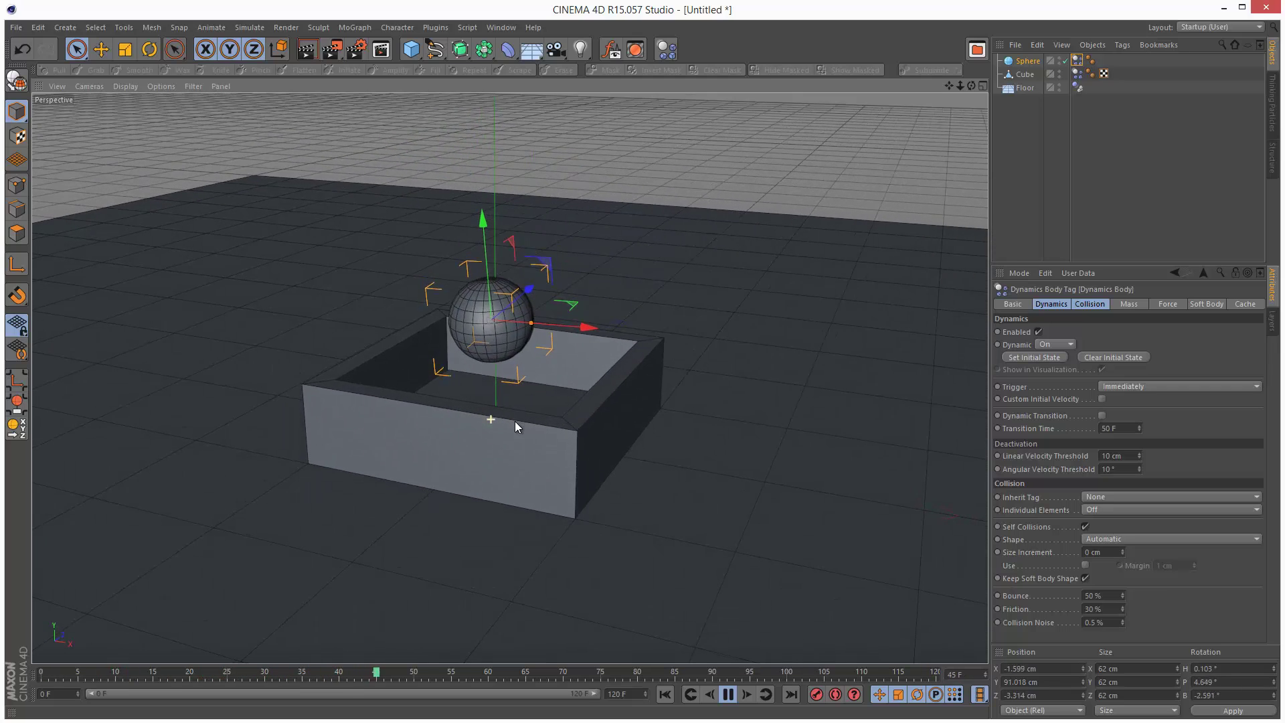
pyautogui.click(727, 694)
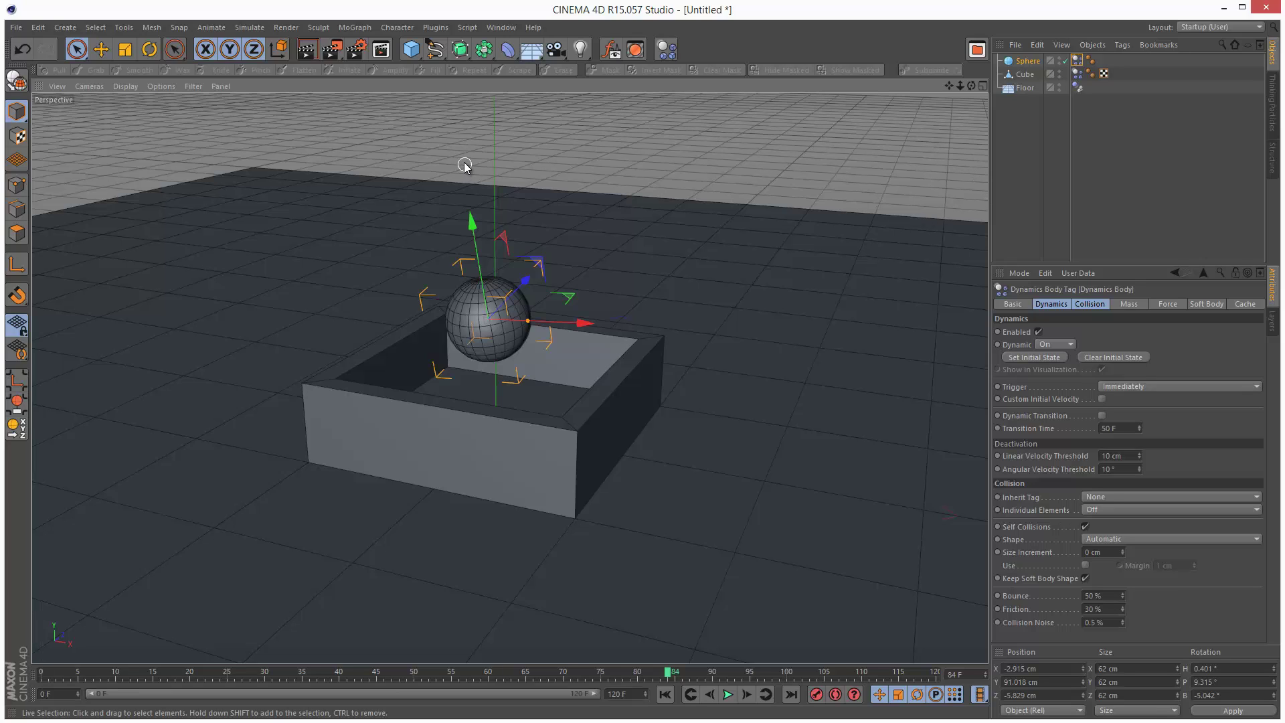
# Step: Enable dynamics visualization in Project Settings, with Bounding Boxes and Connectors turned off
pyautogui.click(38, 27)
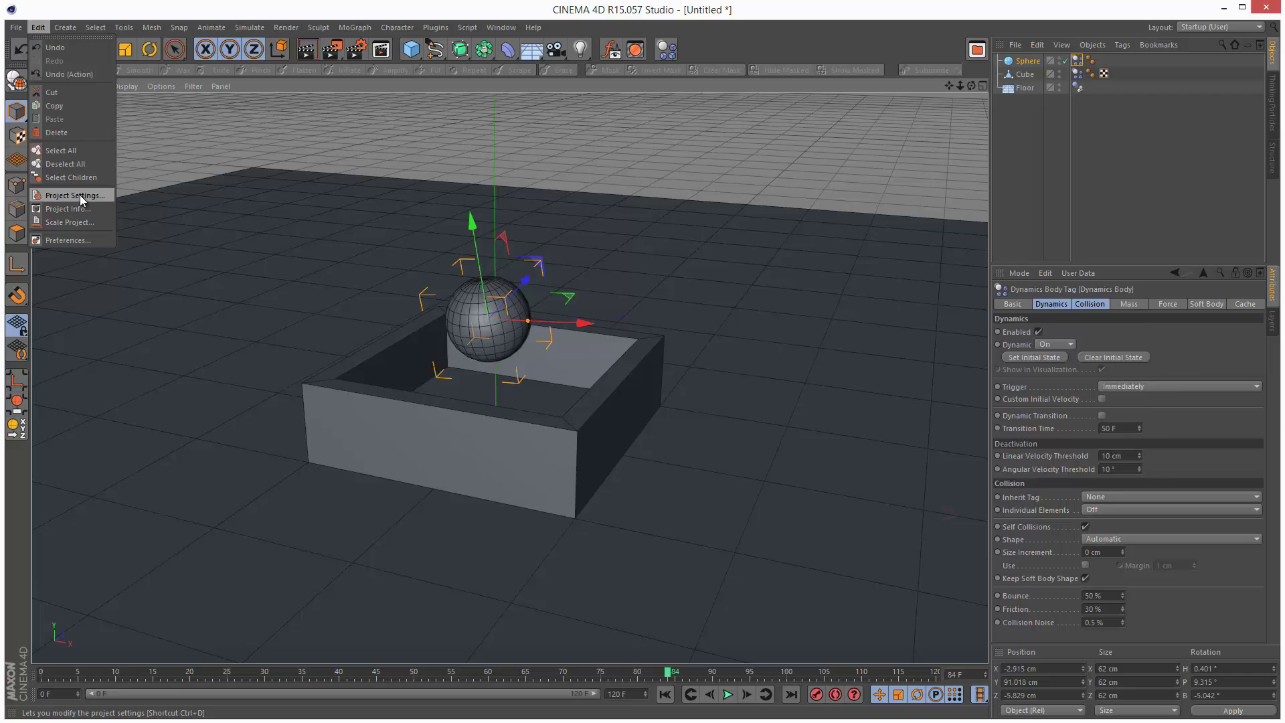
pyautogui.click(75, 196)
pyautogui.click(1153, 305)
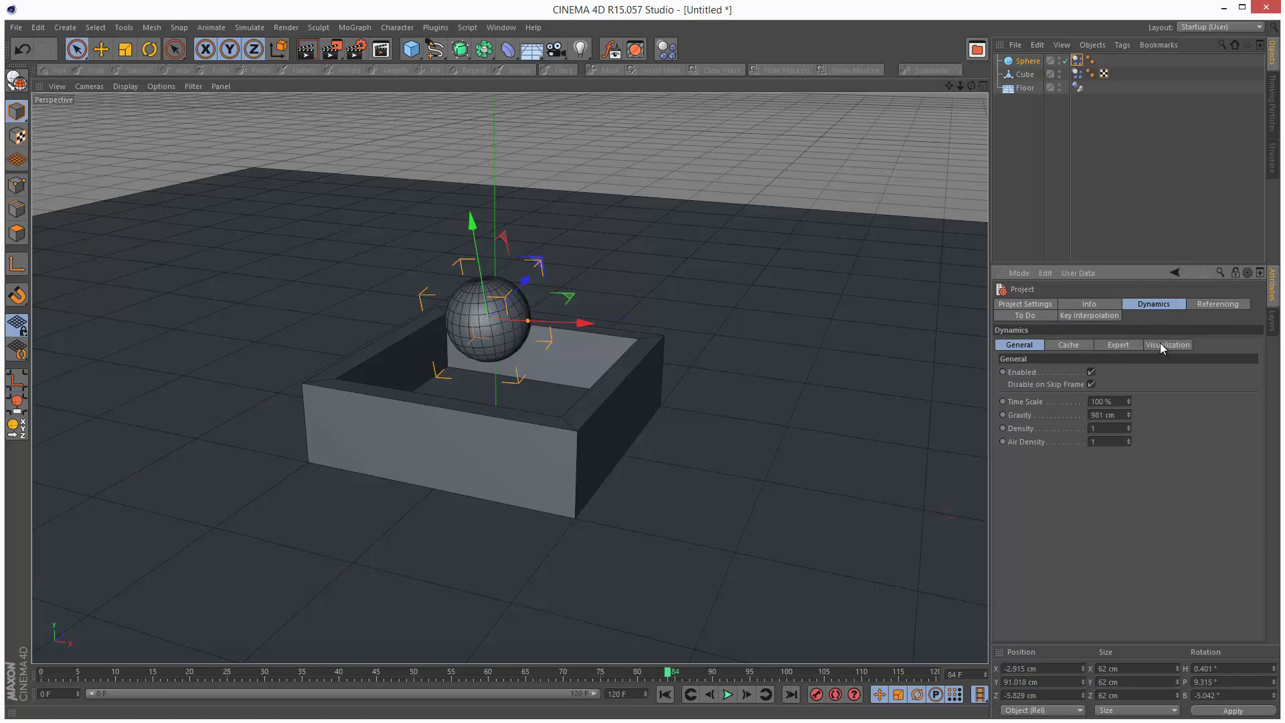
pyautogui.click(1177, 346)
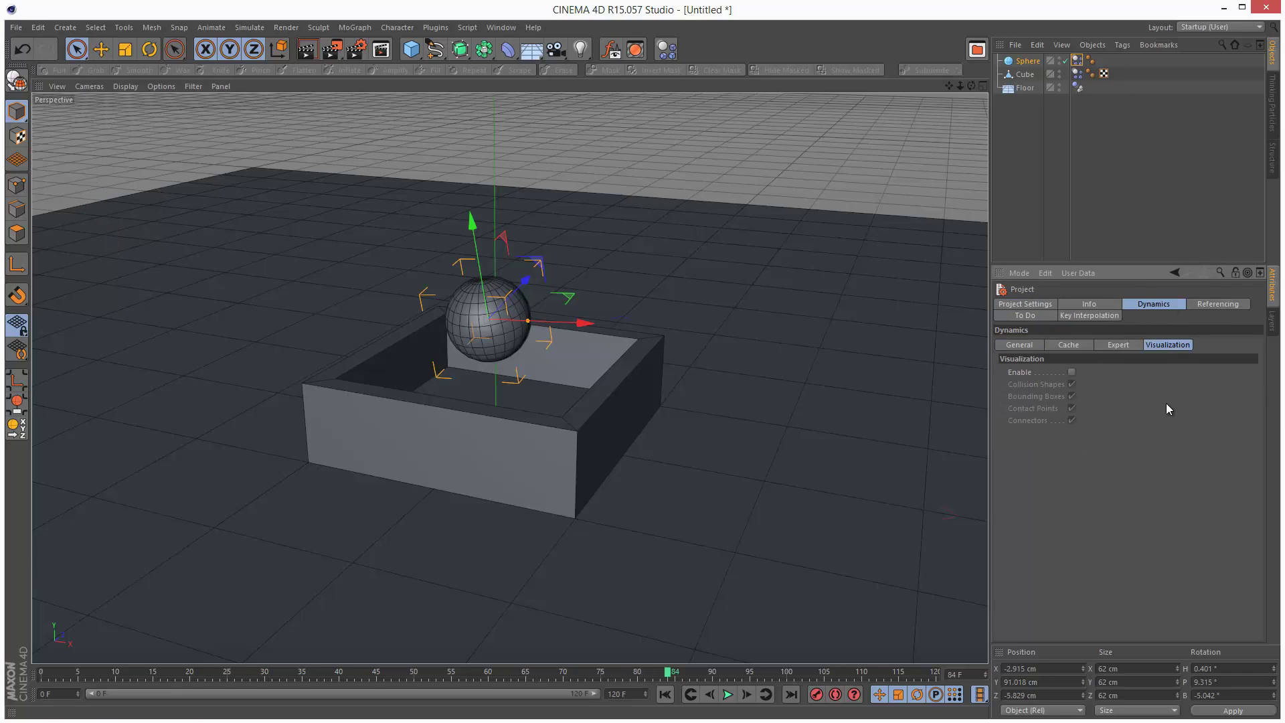
pyautogui.click(1072, 372)
pyautogui.click(1073, 396)
pyautogui.click(1072, 420)
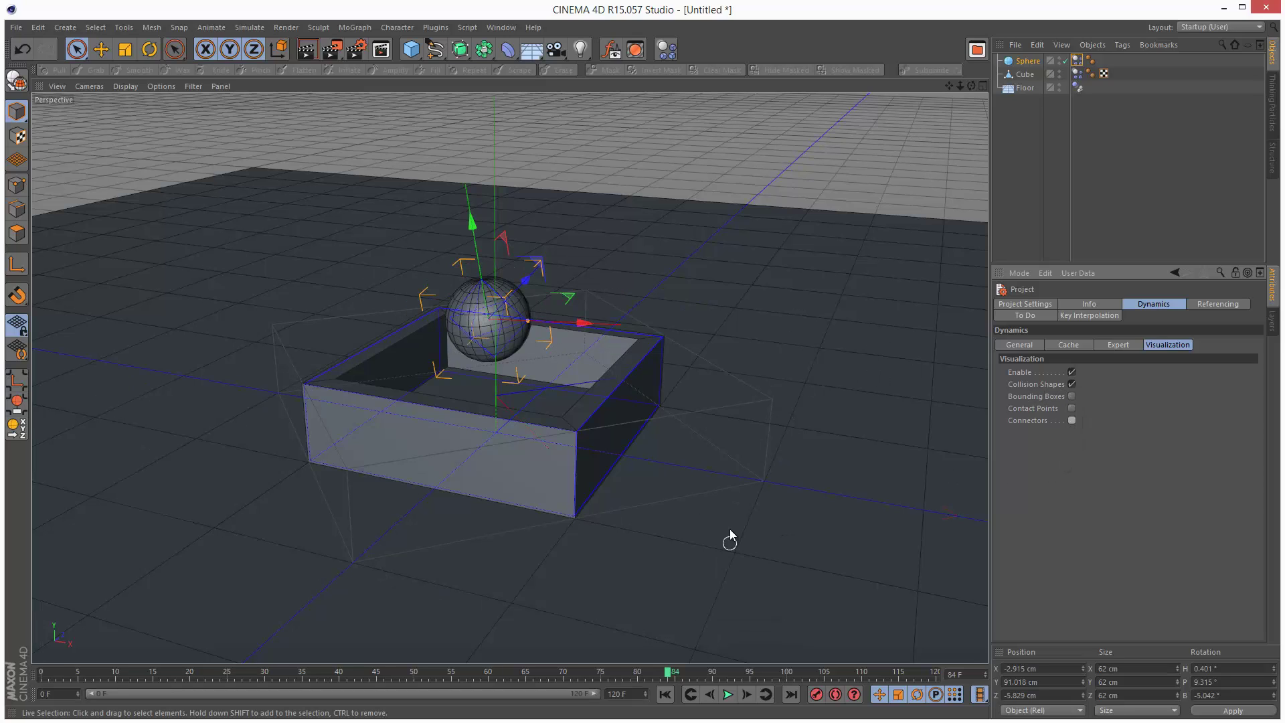
# Step: Replay the simulation from frame 0, then stop and select the Cube's Dynamics tag
pyautogui.click(665, 694)
pyautogui.click(728, 694)
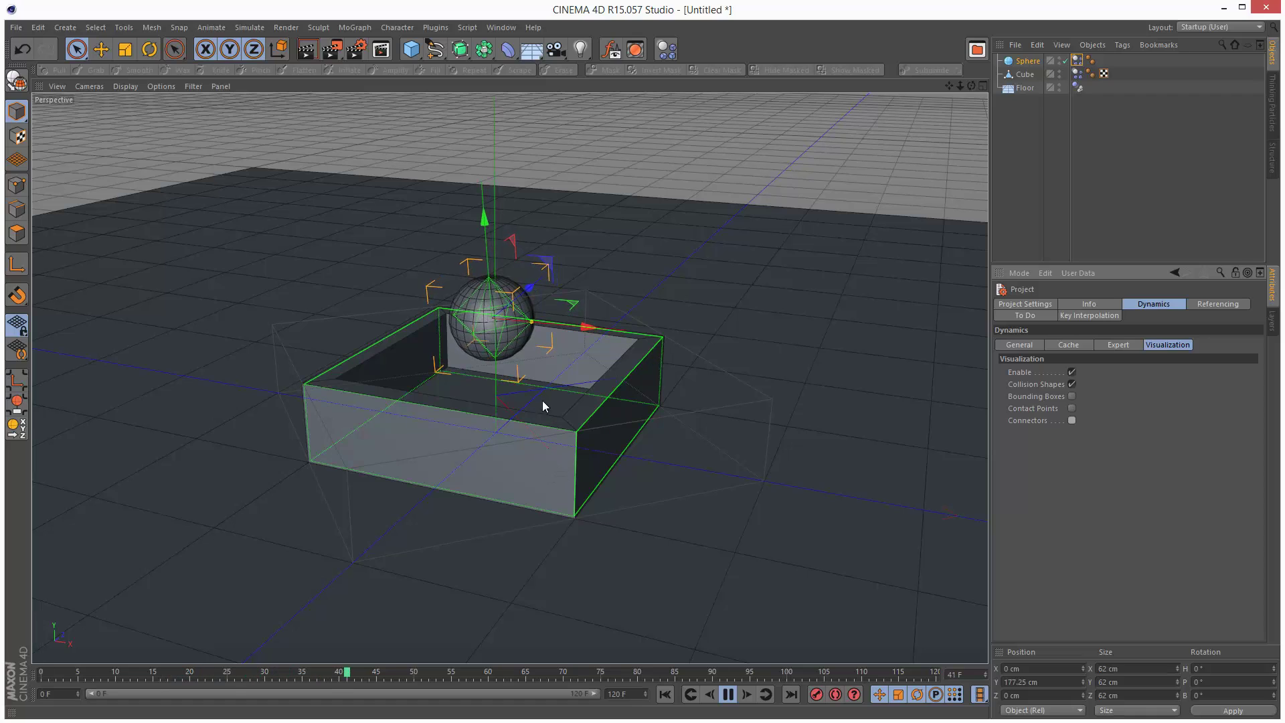
pyautogui.click(729, 695)
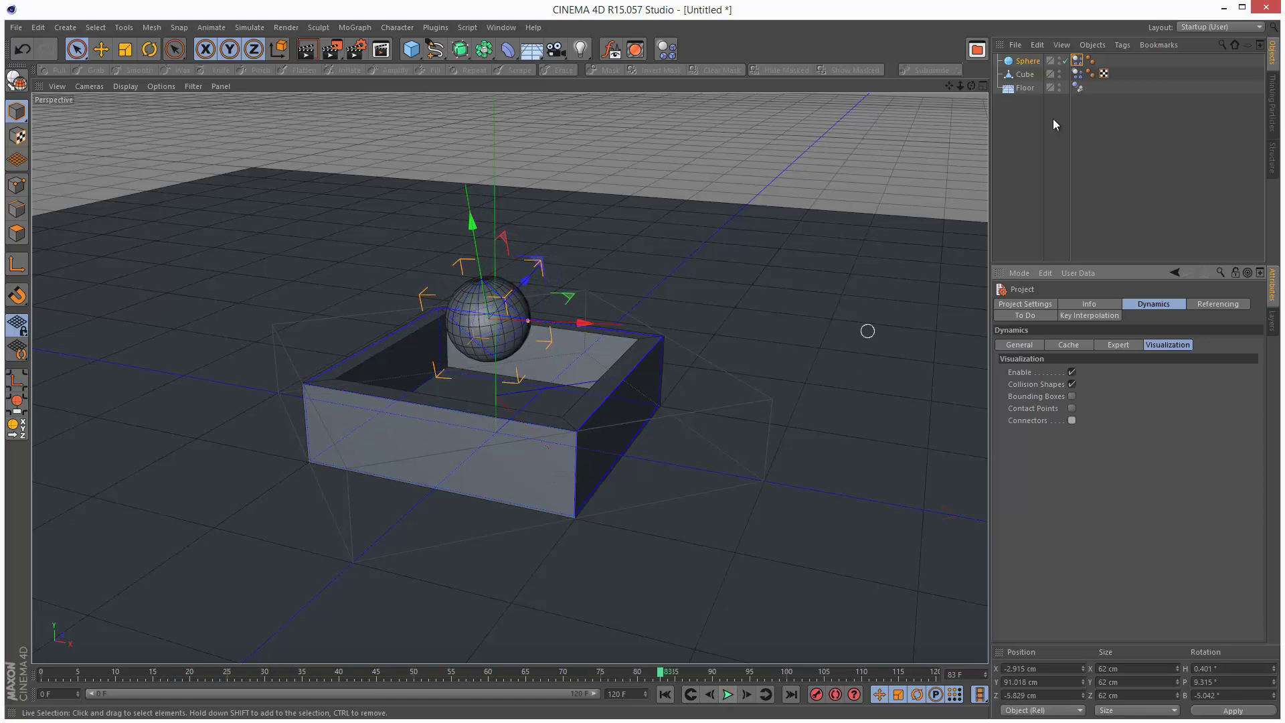
pyautogui.click(1077, 75)
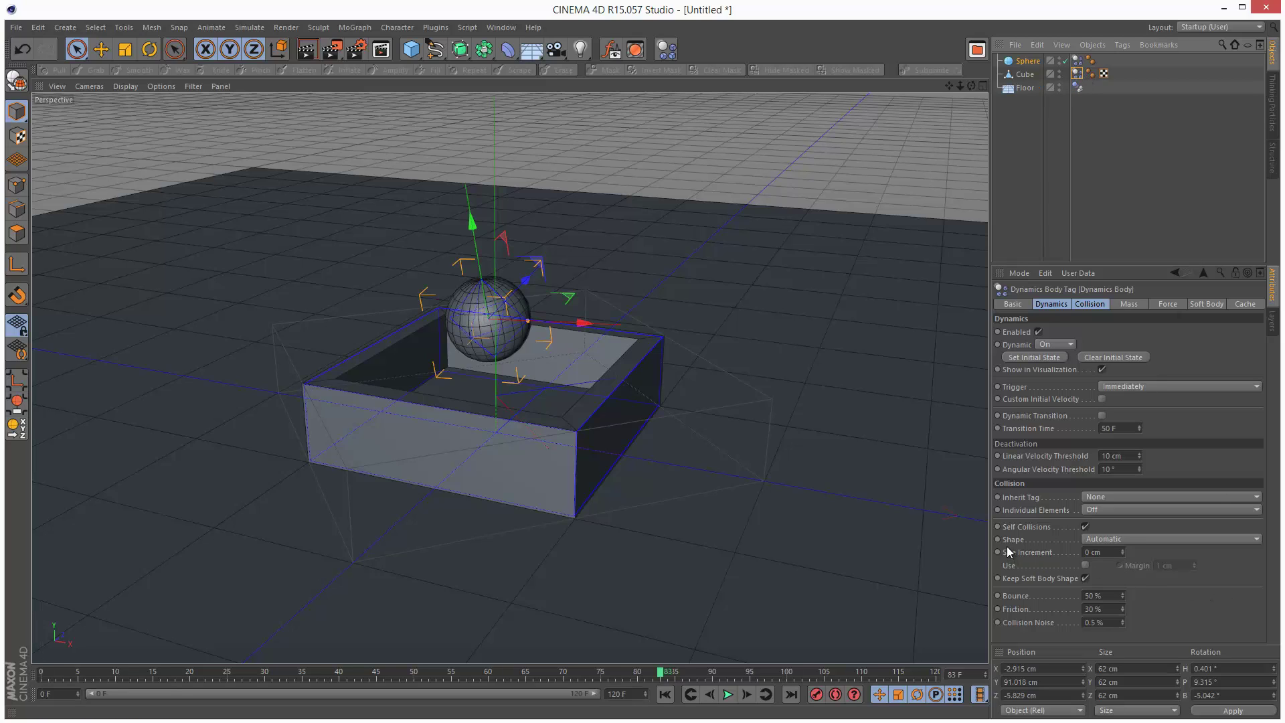
# Step: Set the Cube's collision Shape to Static Mesh and replay from frame 0
pyautogui.click(1121, 541)
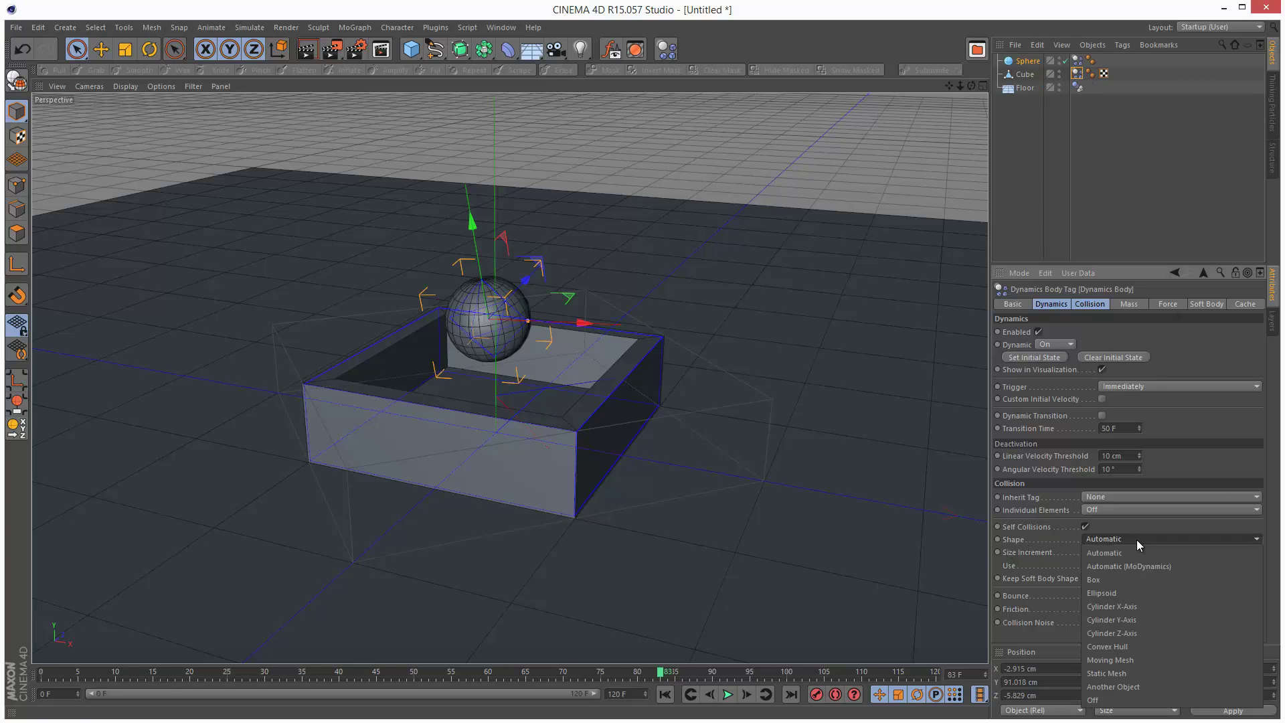
pyautogui.click(1135, 672)
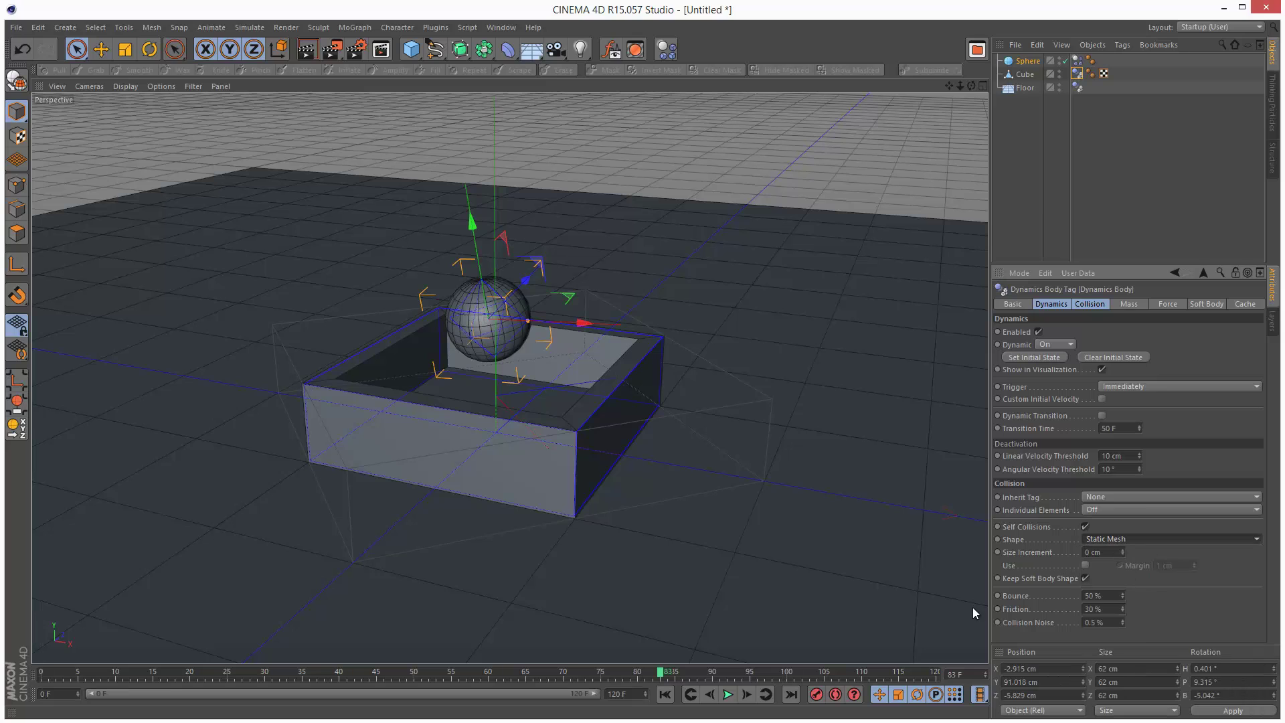
pyautogui.click(665, 695)
pyautogui.click(727, 694)
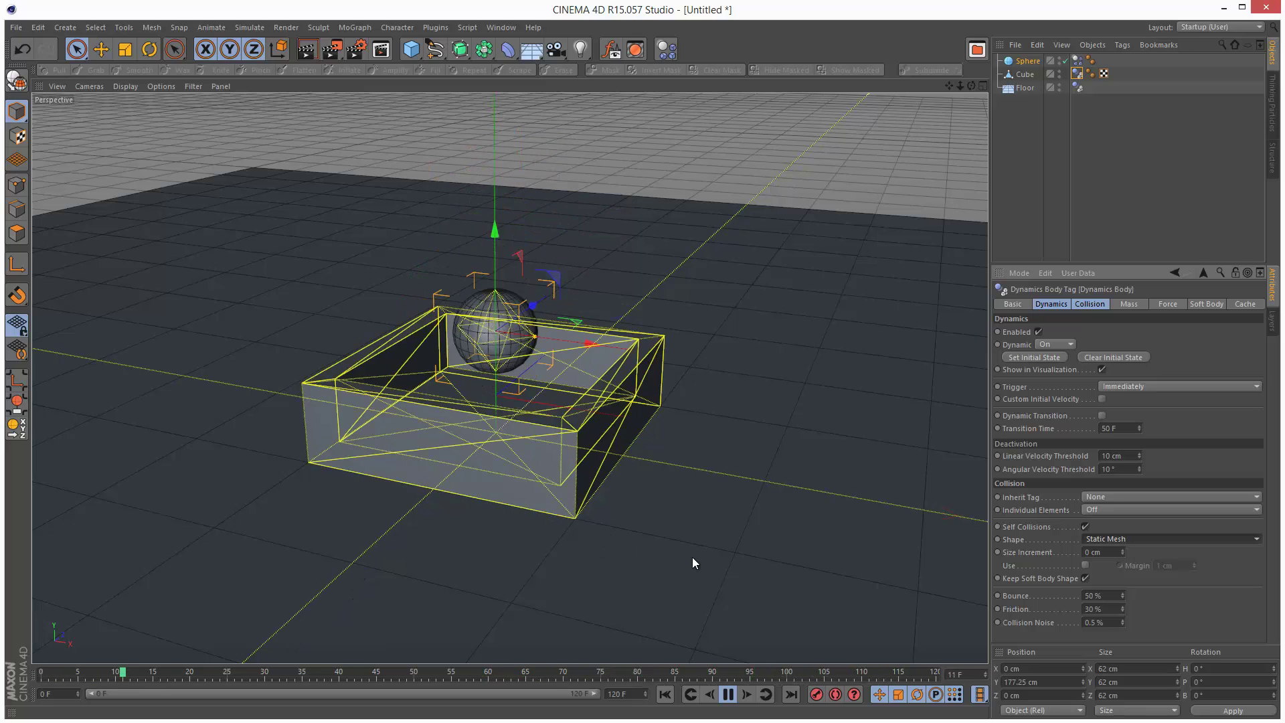
# Step: Disable dynamics visualization in Project Settings and pause playback at frame 95
pyautogui.click(38, 28)
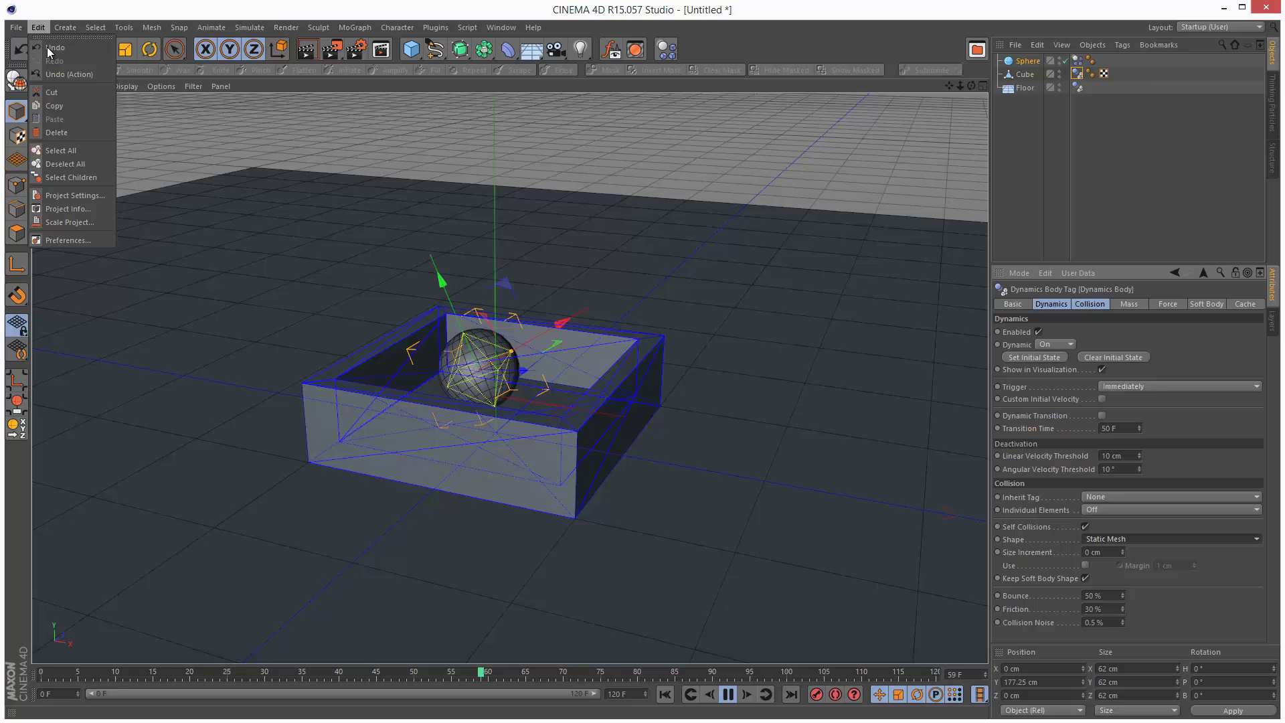
pyautogui.click(73, 195)
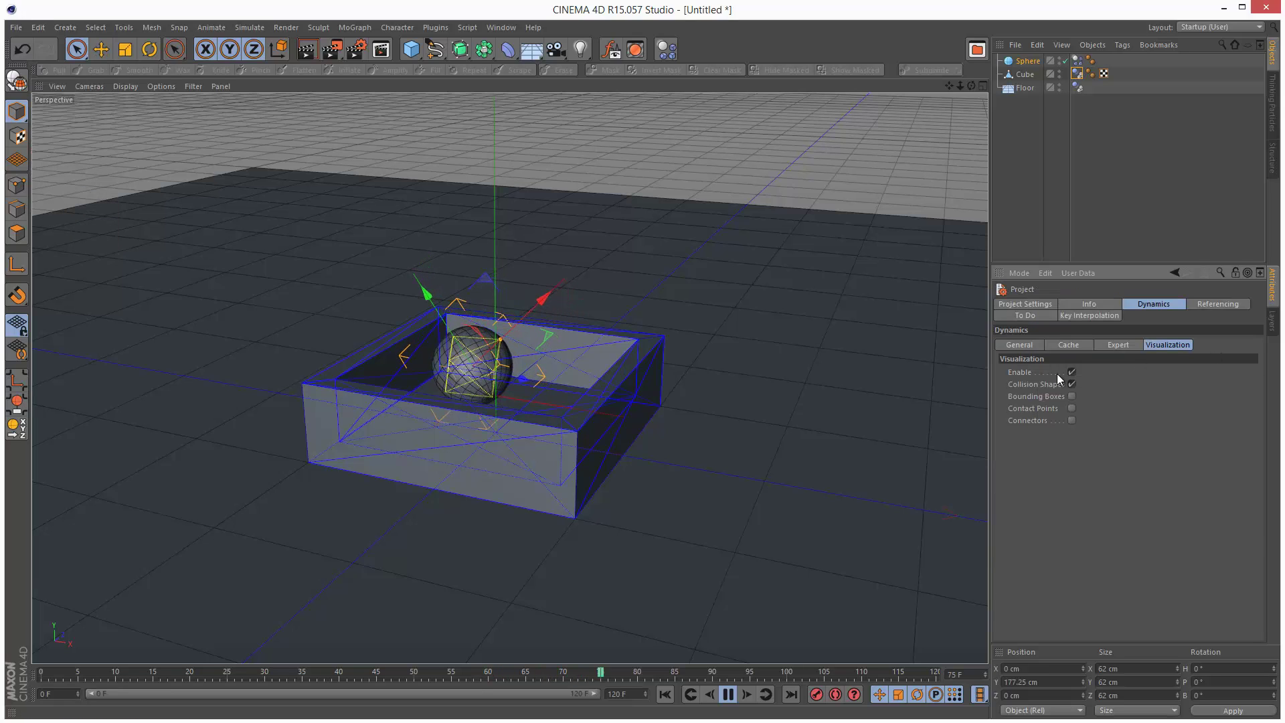
pyautogui.click(1120, 236)
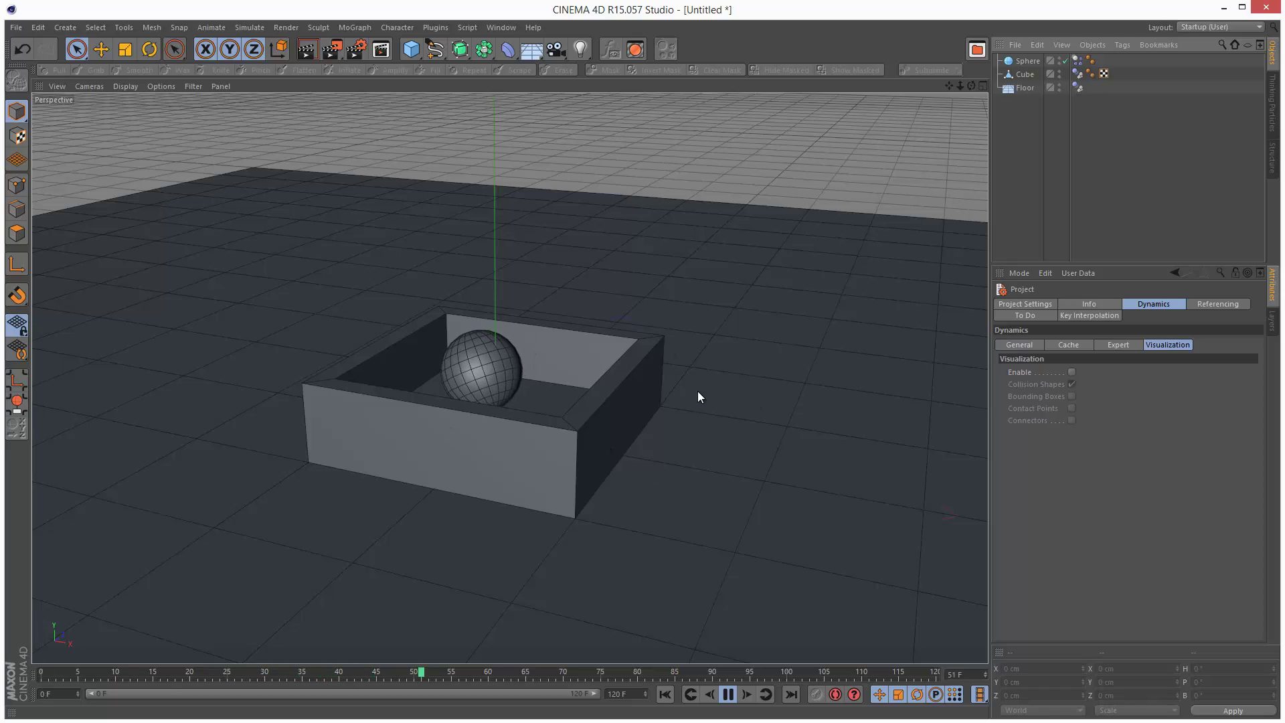
pyautogui.click(729, 694)
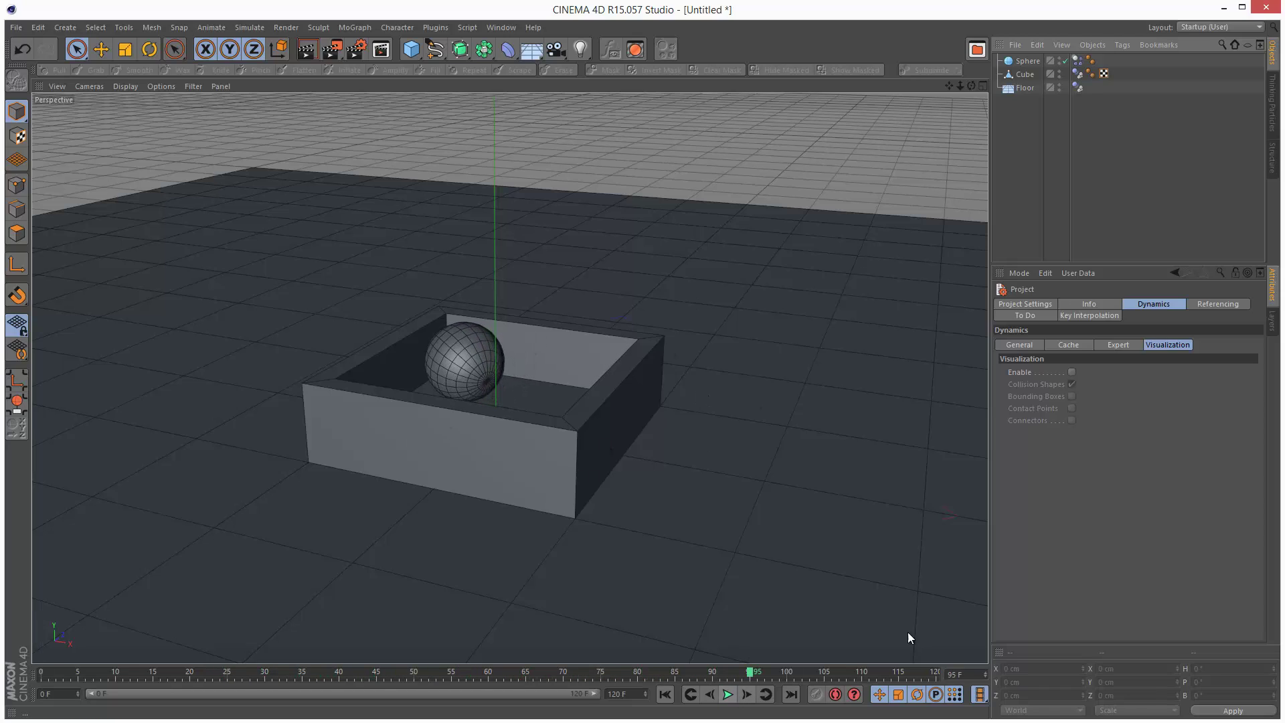
# Step: Check that the Cube's Dynamics tag collision Shape remains Static Mesh
pyautogui.click(1095, 174)
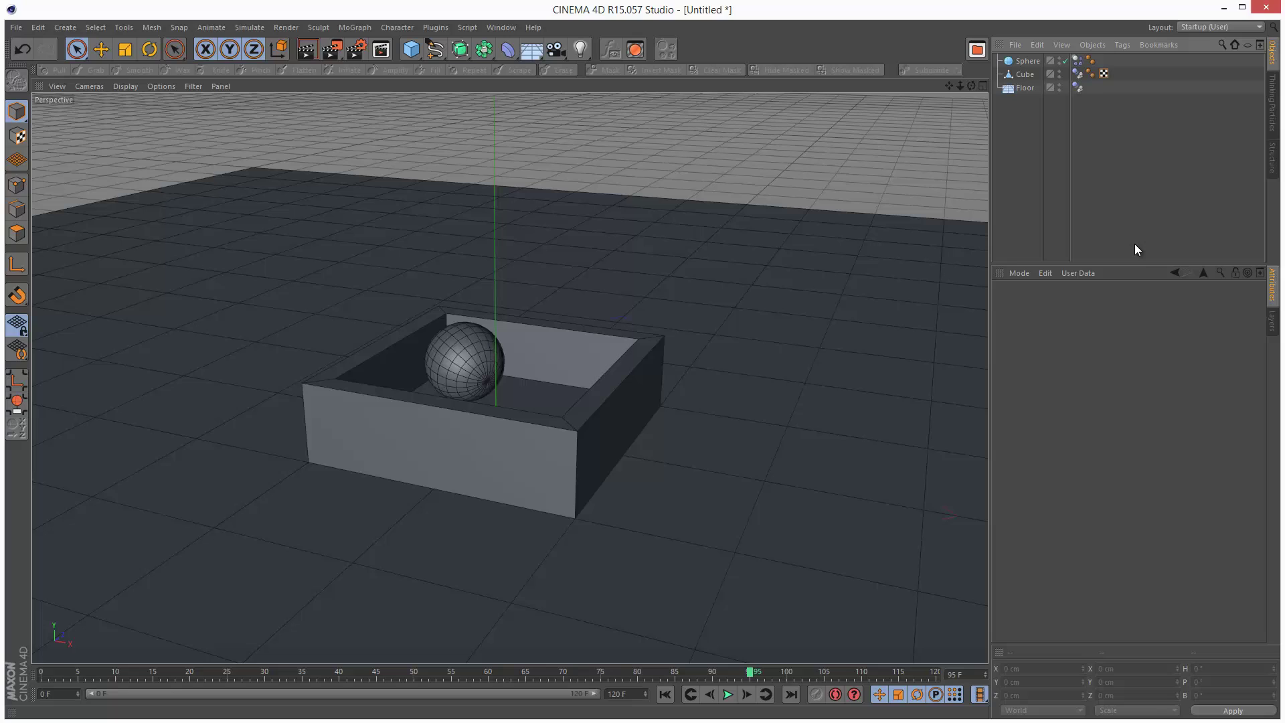
pyautogui.click(1077, 73)
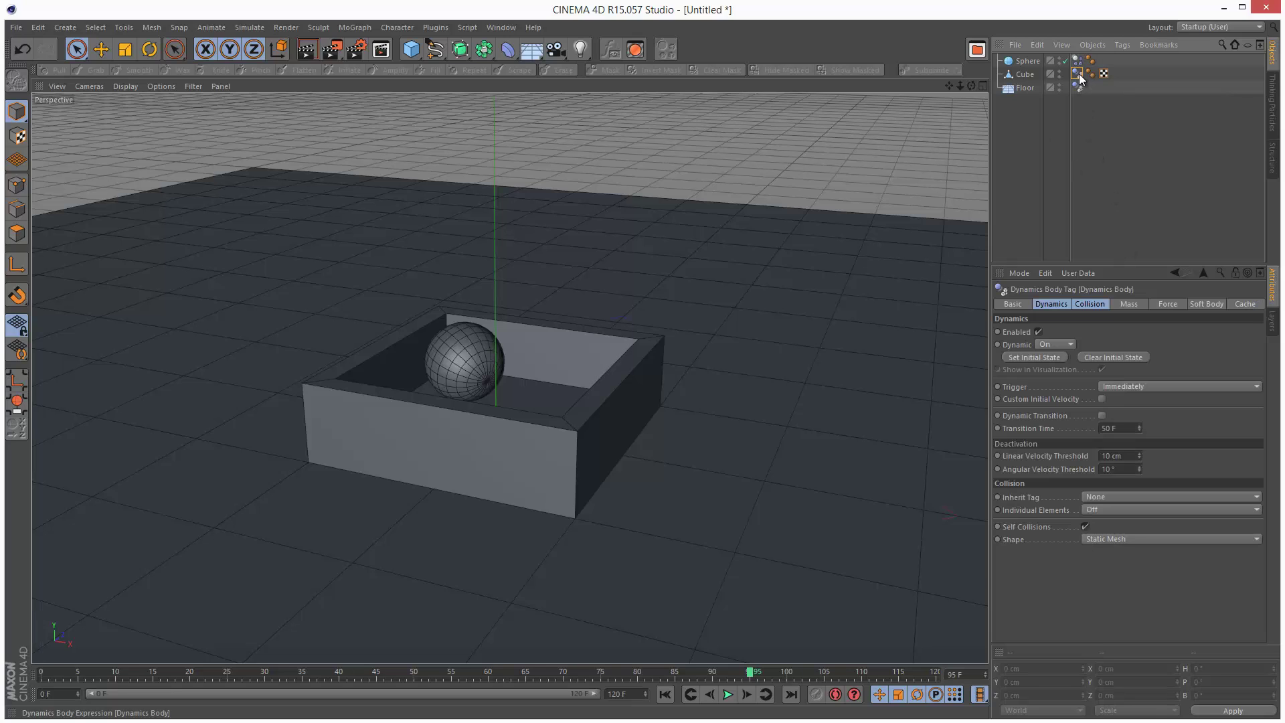
pyautogui.click(1106, 539)
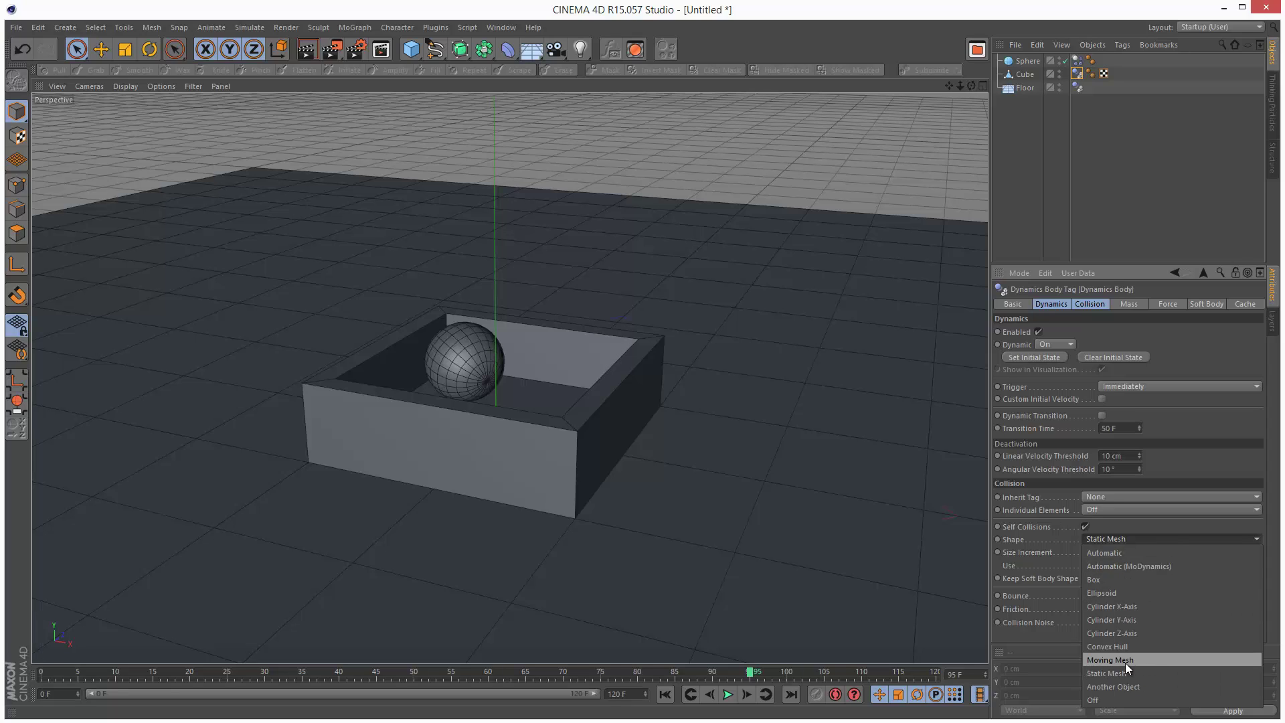
pyautogui.click(1116, 167)
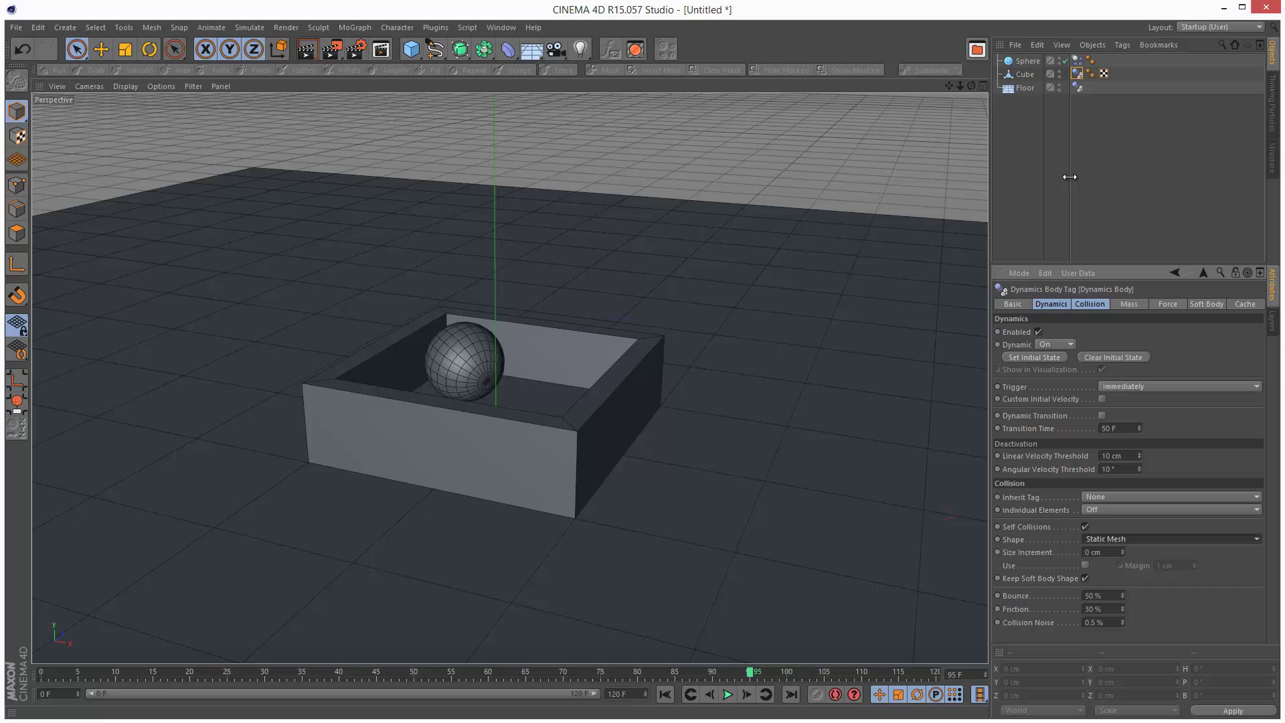
# Step: Delete the old Cube and Sphere objects
pyautogui.click(1024, 74)
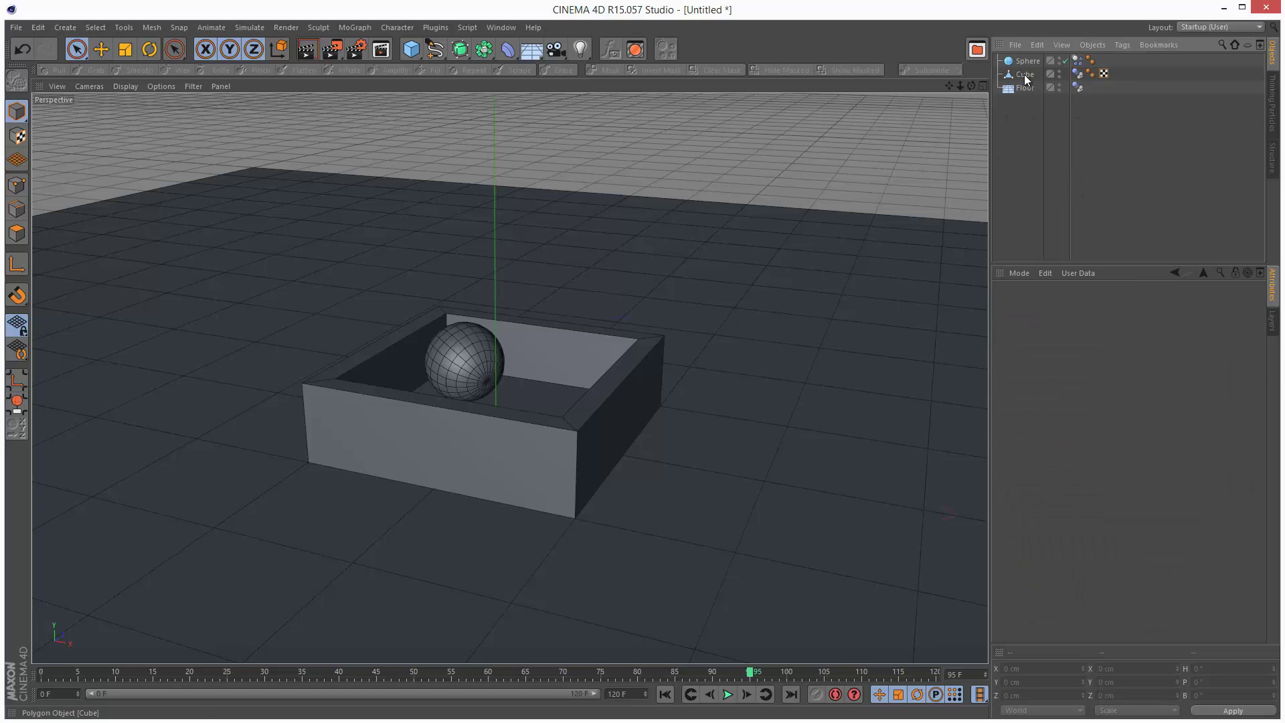
pyautogui.press('Delete')
pyautogui.click(1029, 61)
pyautogui.press('Delete')
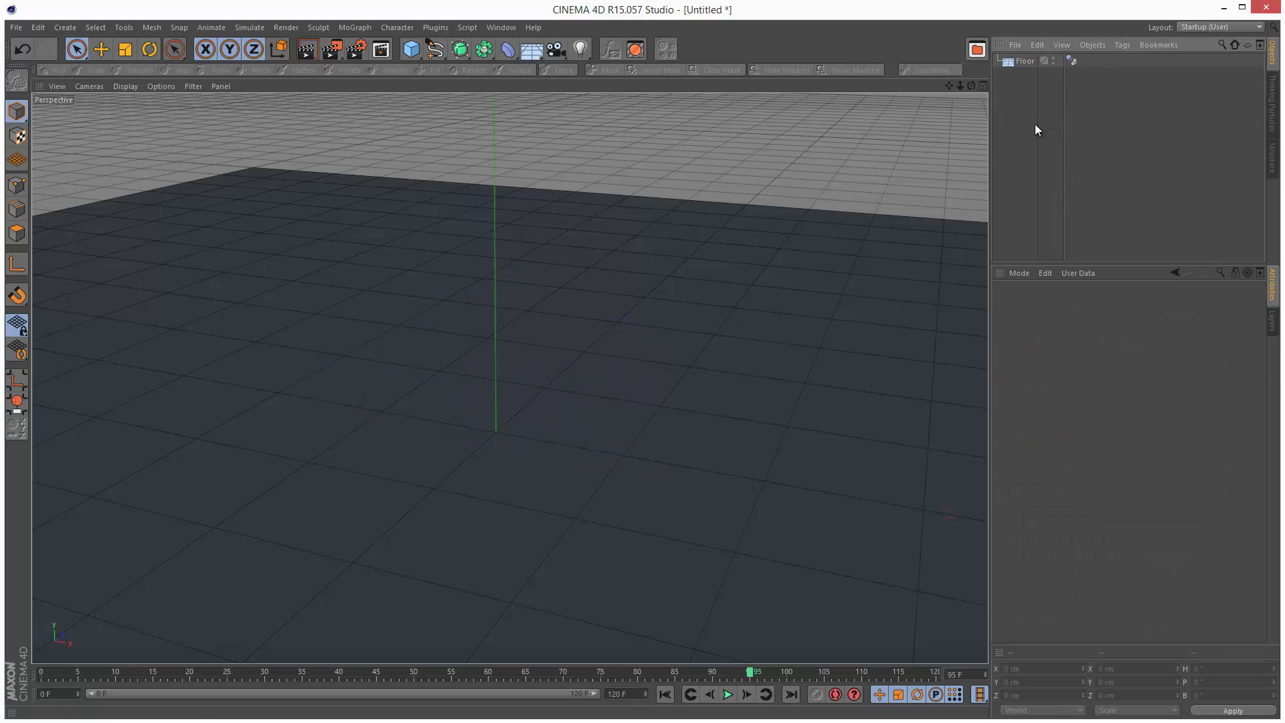
# Step: Add a sphere half sunk into the floor as a rigid body with Dynamic set to Off
pyautogui.moveTo(412, 49); pyautogui.dragTo(666, 101)
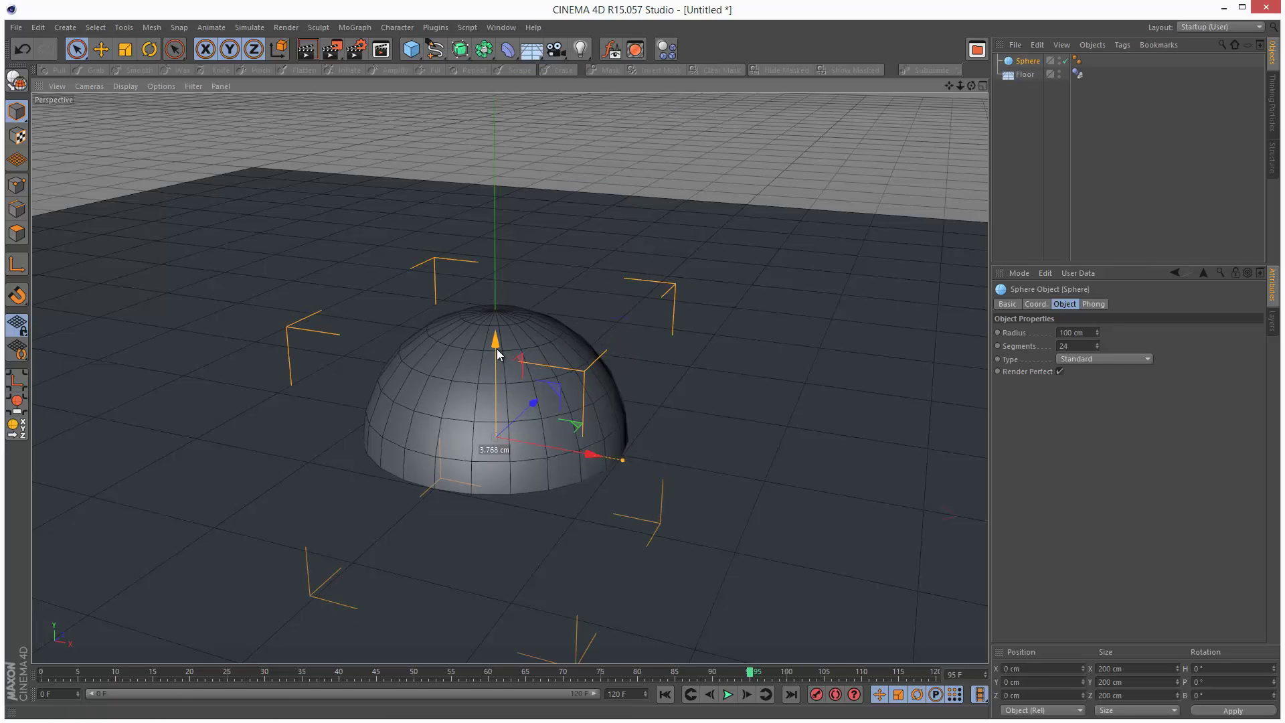
pyautogui.moveTo(497, 348); pyautogui.dragTo(498, 364)
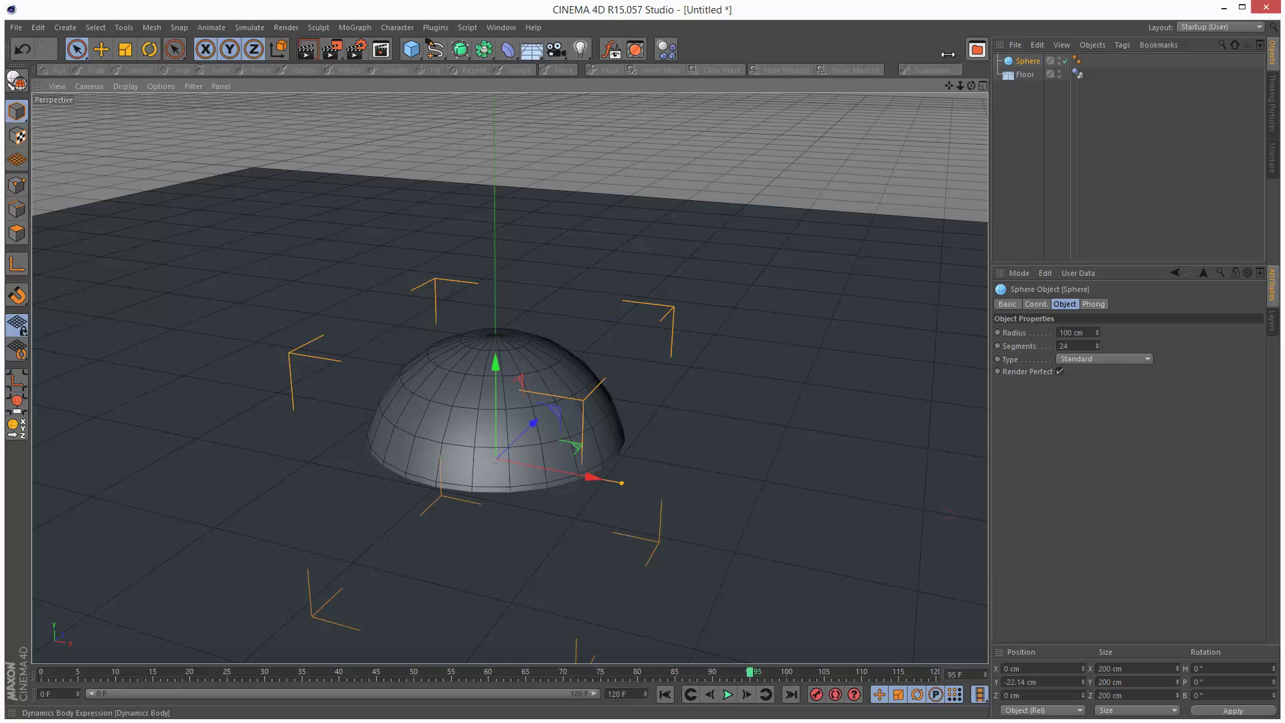
pyautogui.click(673, 52)
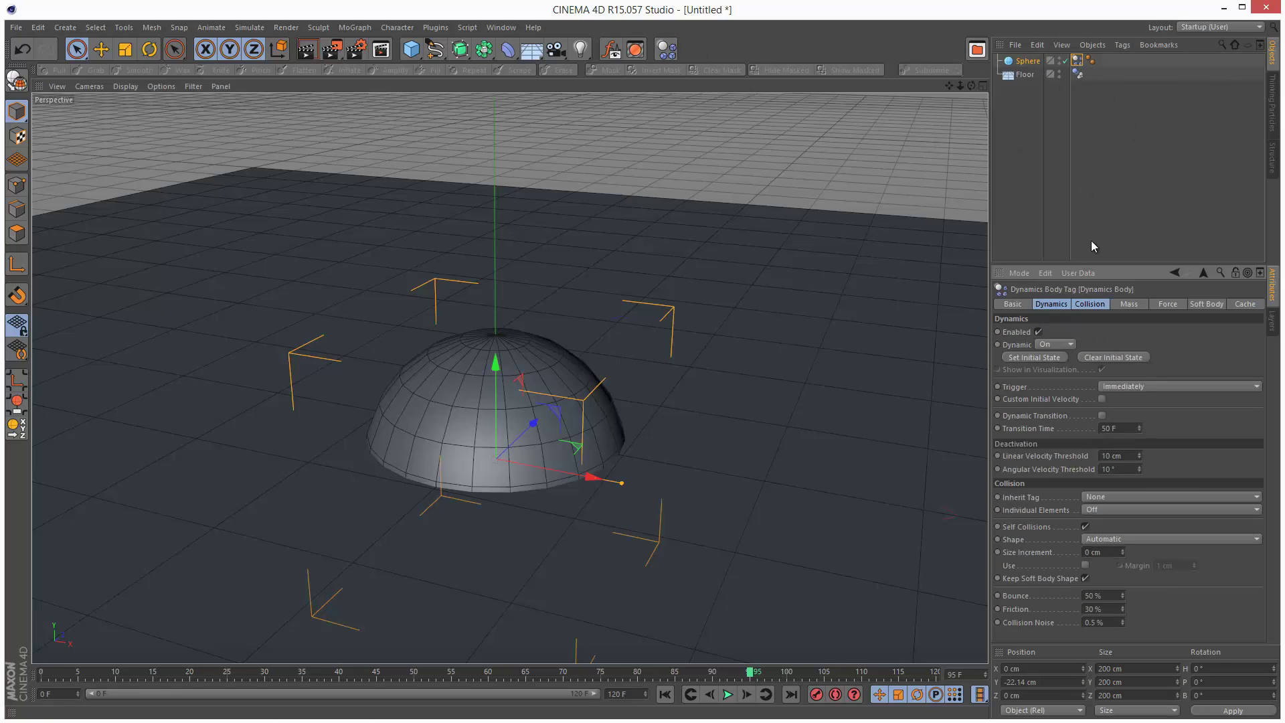
pyautogui.click(1047, 345)
pyautogui.click(1059, 360)
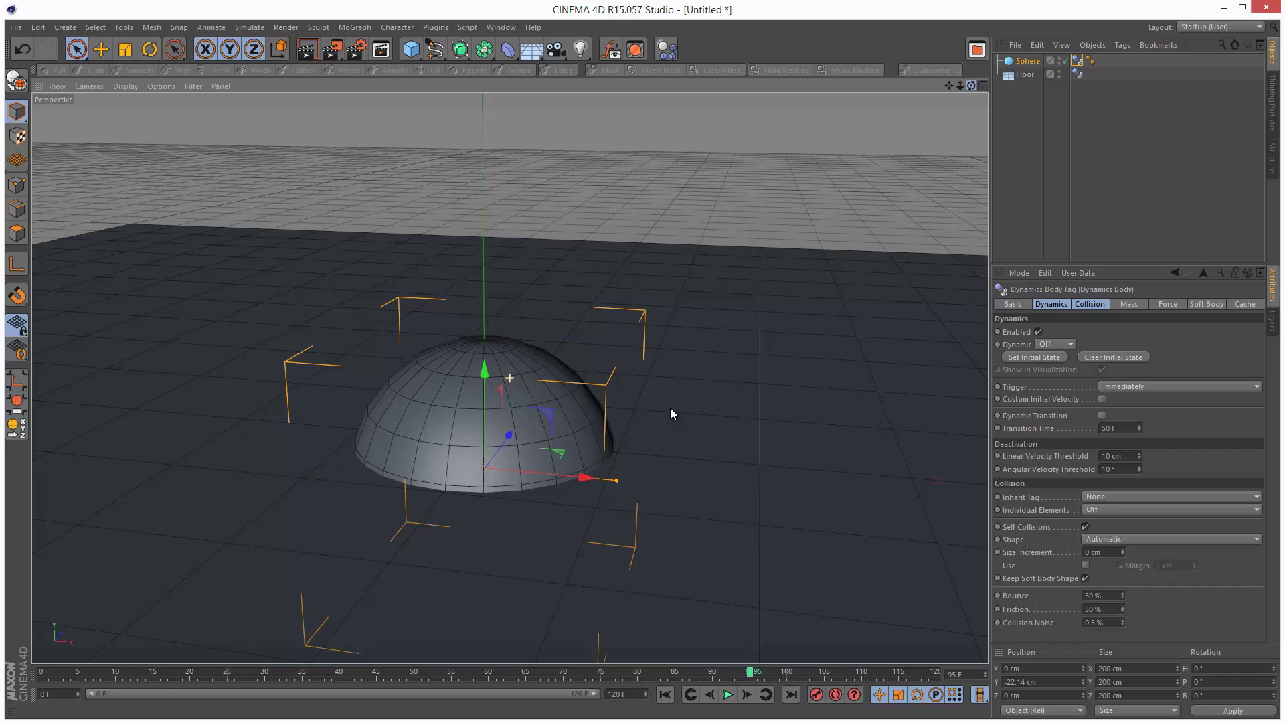
pyautogui.moveTo(954, 91); pyautogui.dragTo(670, 408)
pyautogui.moveTo(972, 87); pyautogui.dragTo(972, 87)
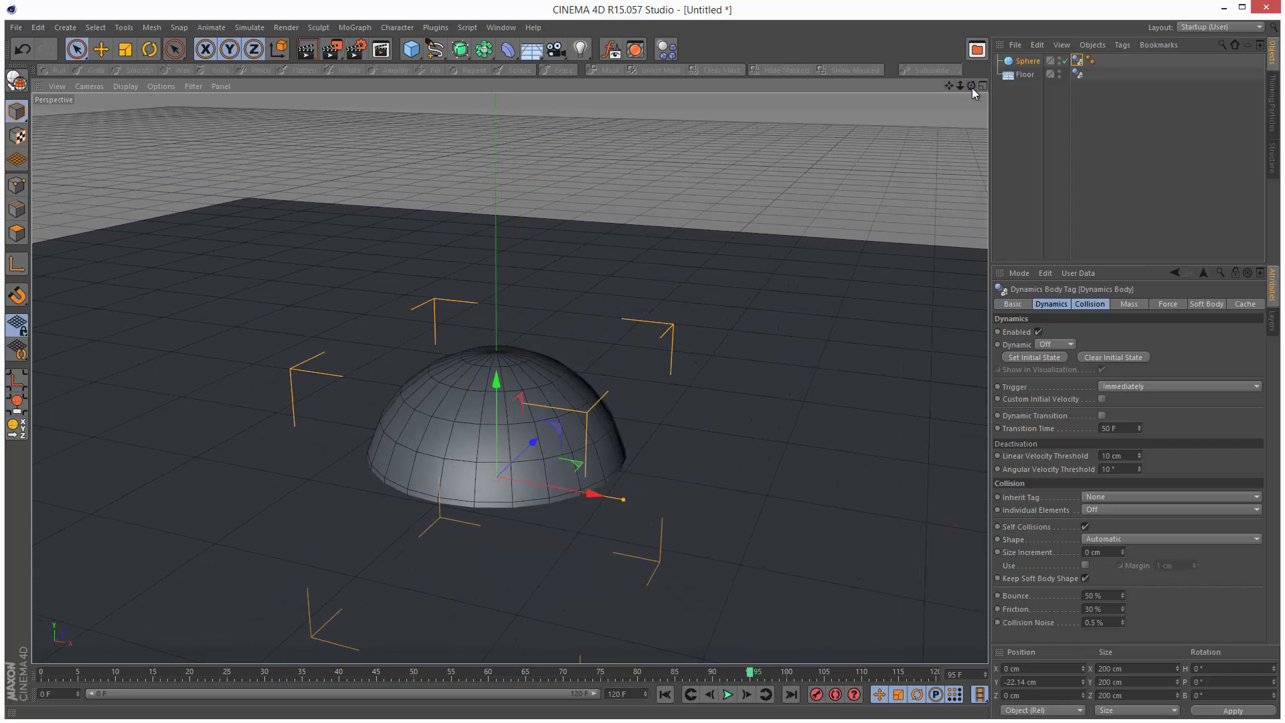
# Step: Add a cube 288 cm wide and raise it above the half-sphere
pyautogui.click(409, 53)
pyautogui.click(553, 70)
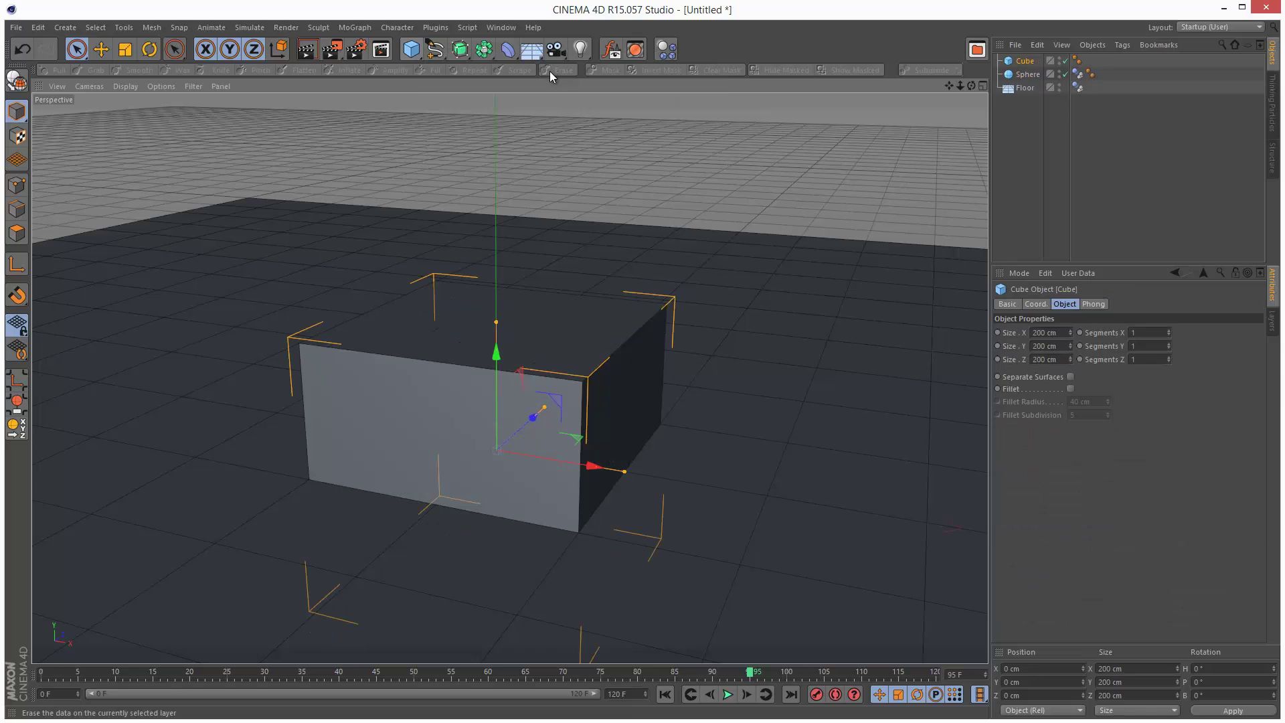
pyautogui.moveTo(1069, 331); pyautogui.dragTo(1074, 335)
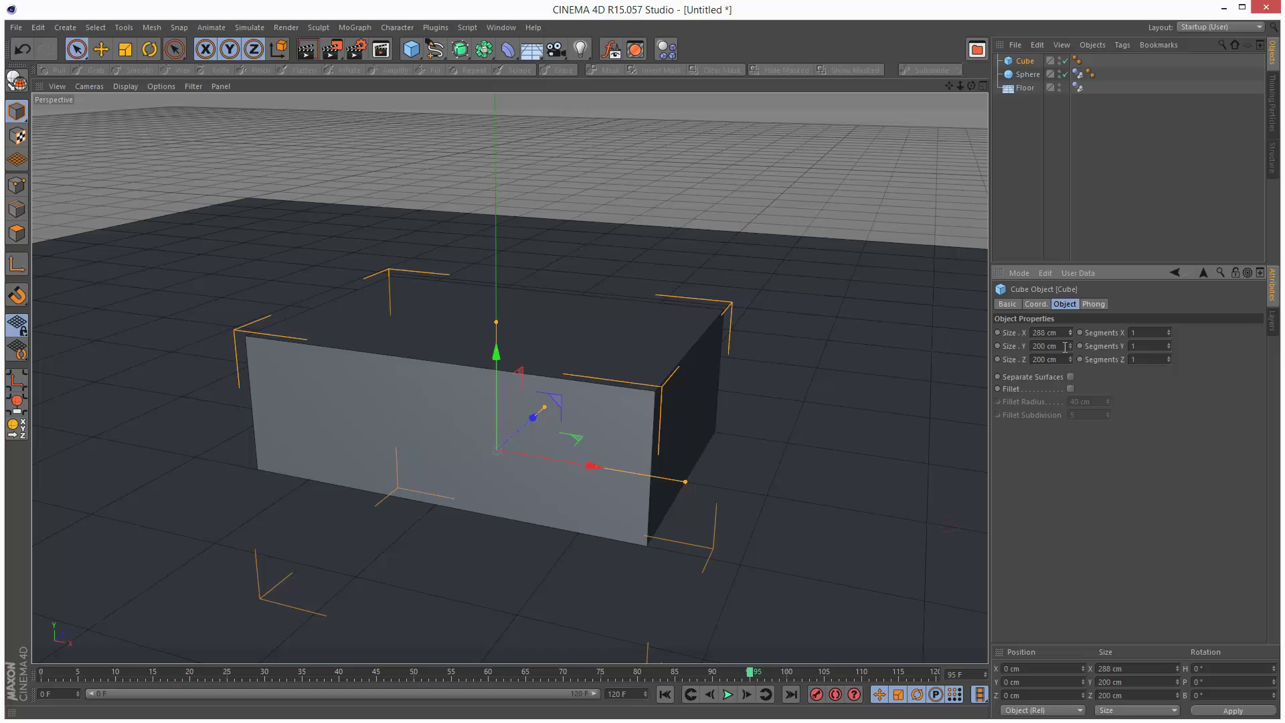
pyautogui.click(1065, 347)
pyautogui.write('50')
pyautogui.press('Tab')
pyautogui.write('5')
pyautogui.press('Return')
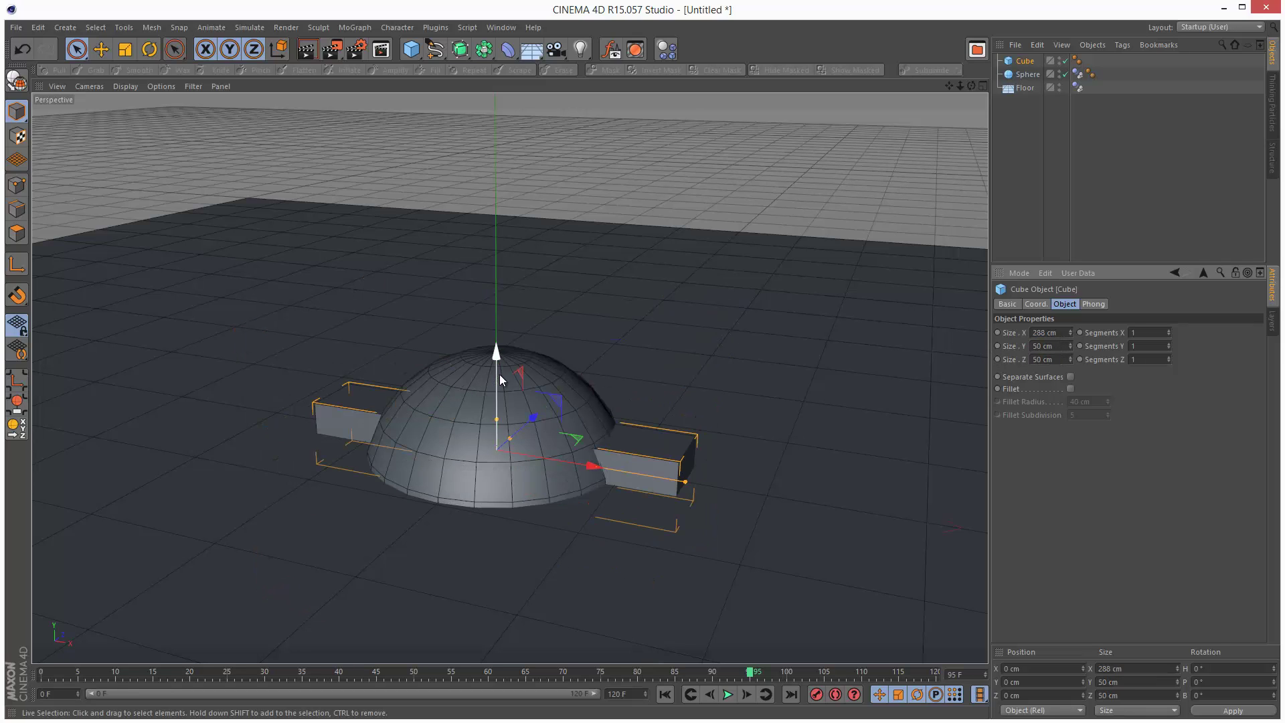
pyautogui.moveTo(500, 372); pyautogui.dragTo(496, 143)
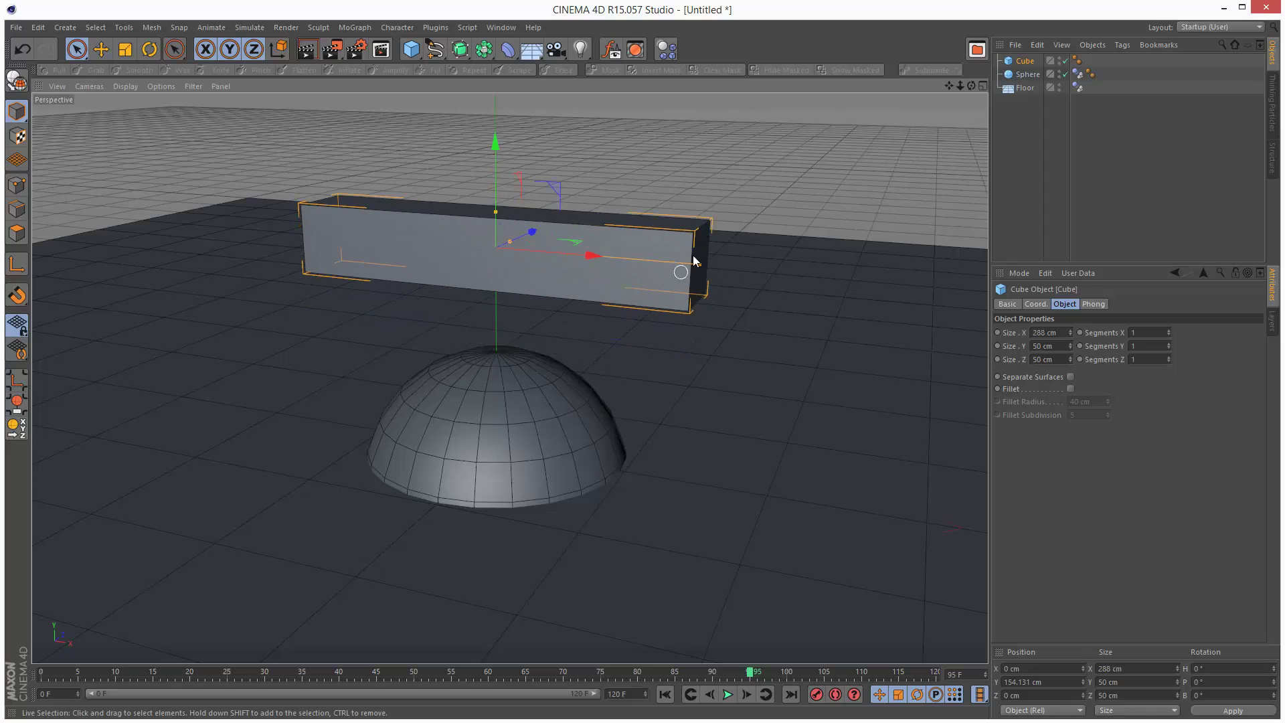
# Step: Set the cube's height and depth to 100 cm and its X segments to 7
pyautogui.click(1043, 346)
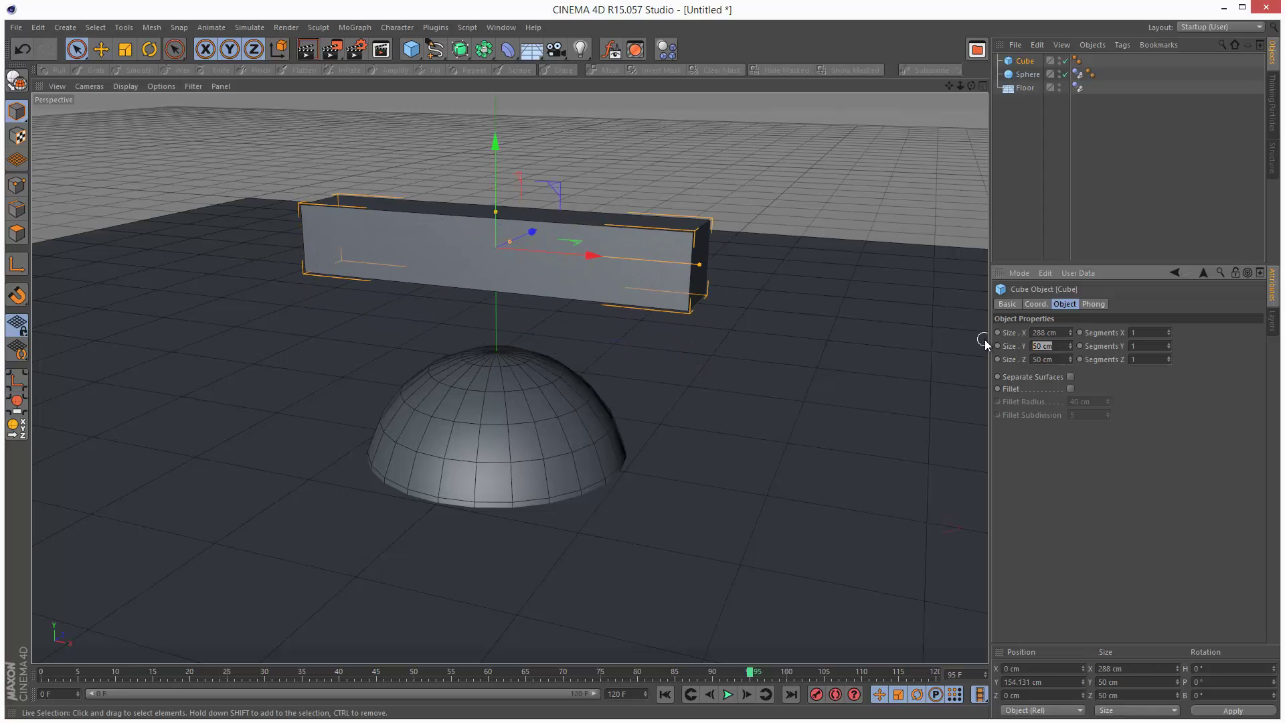
pyautogui.write('100')
pyautogui.press('Tab')
pyautogui.write('100')
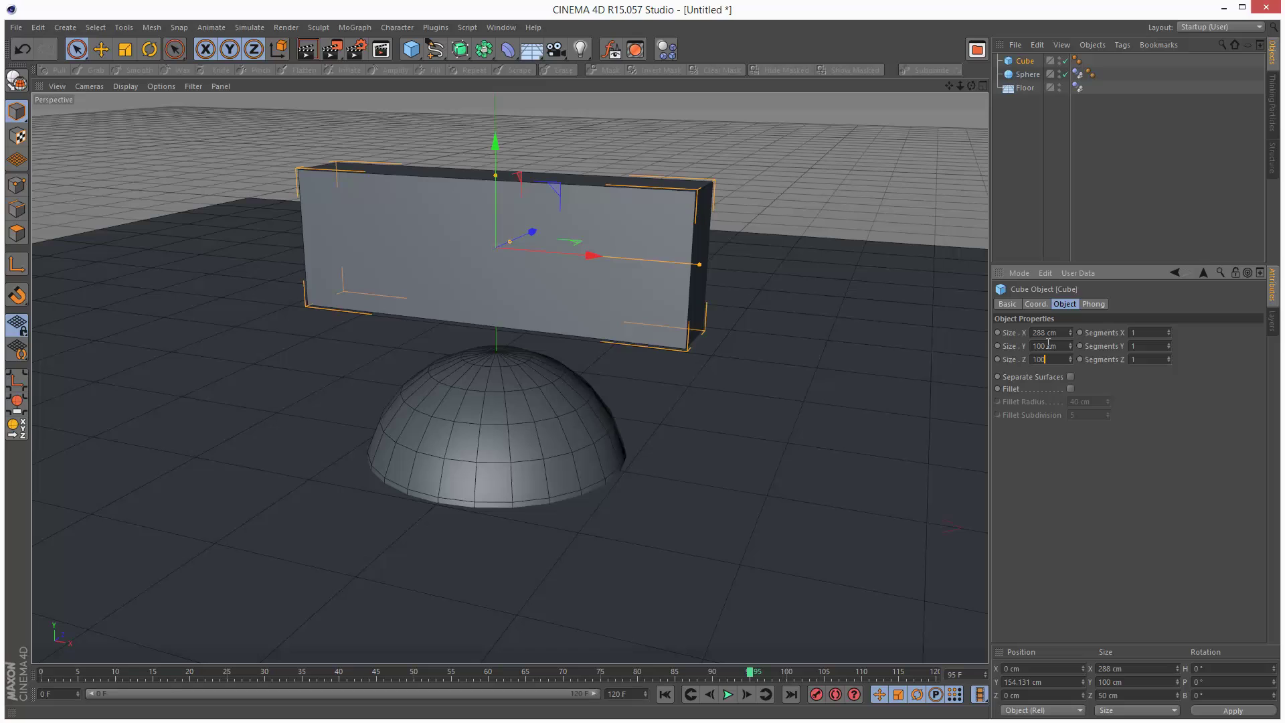
pyautogui.press('Return')
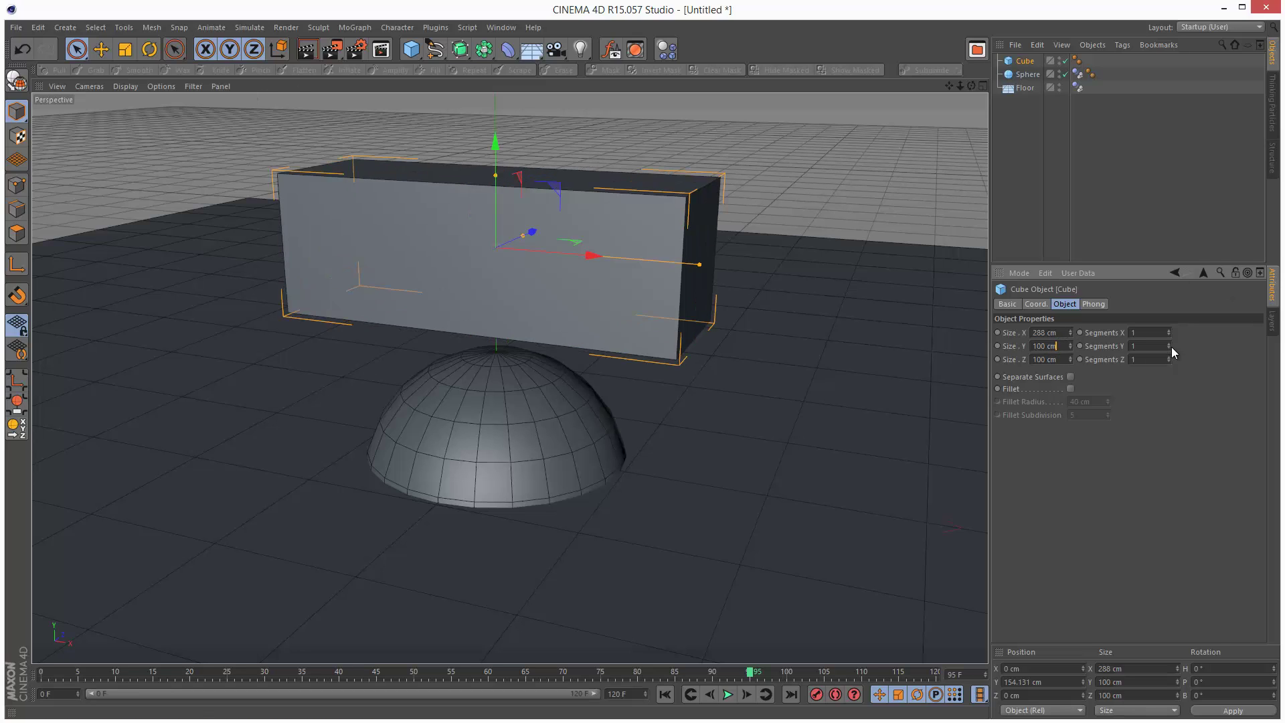
pyautogui.moveTo(1171, 347); pyautogui.dragTo(1169, 334)
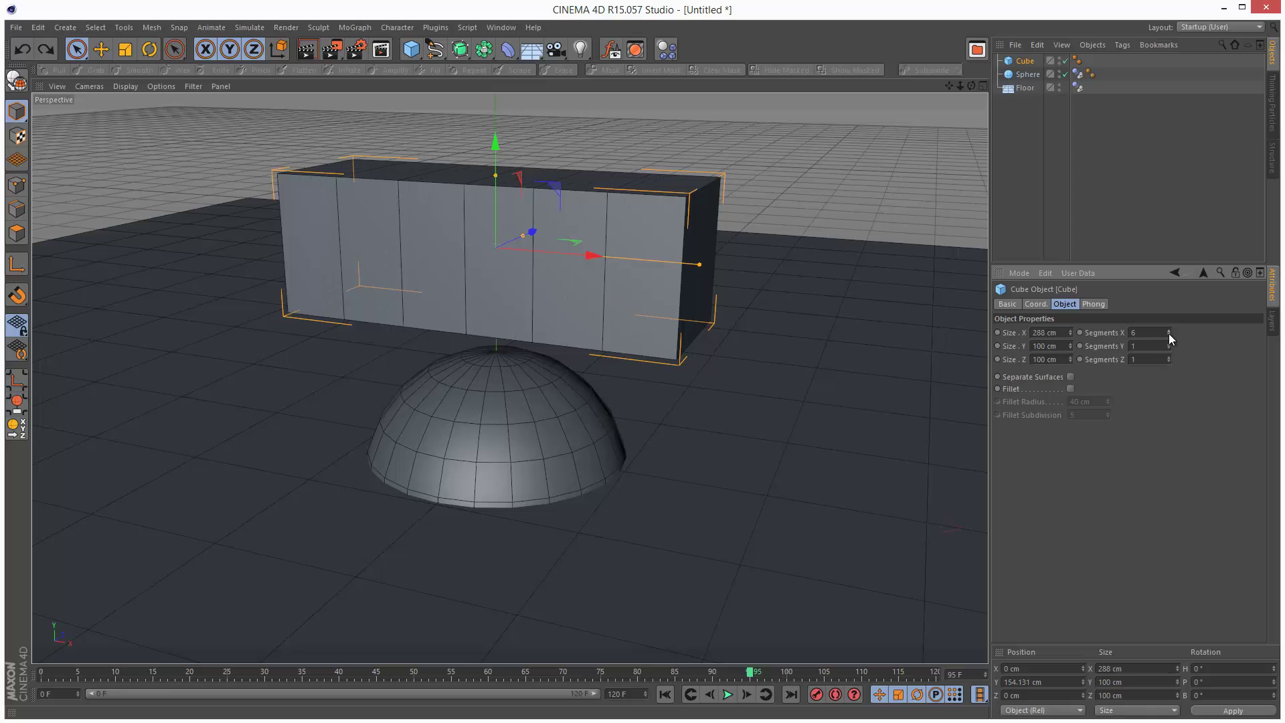
pyautogui.click(1169, 335)
pyautogui.click(1171, 331)
pyautogui.click(1170, 331)
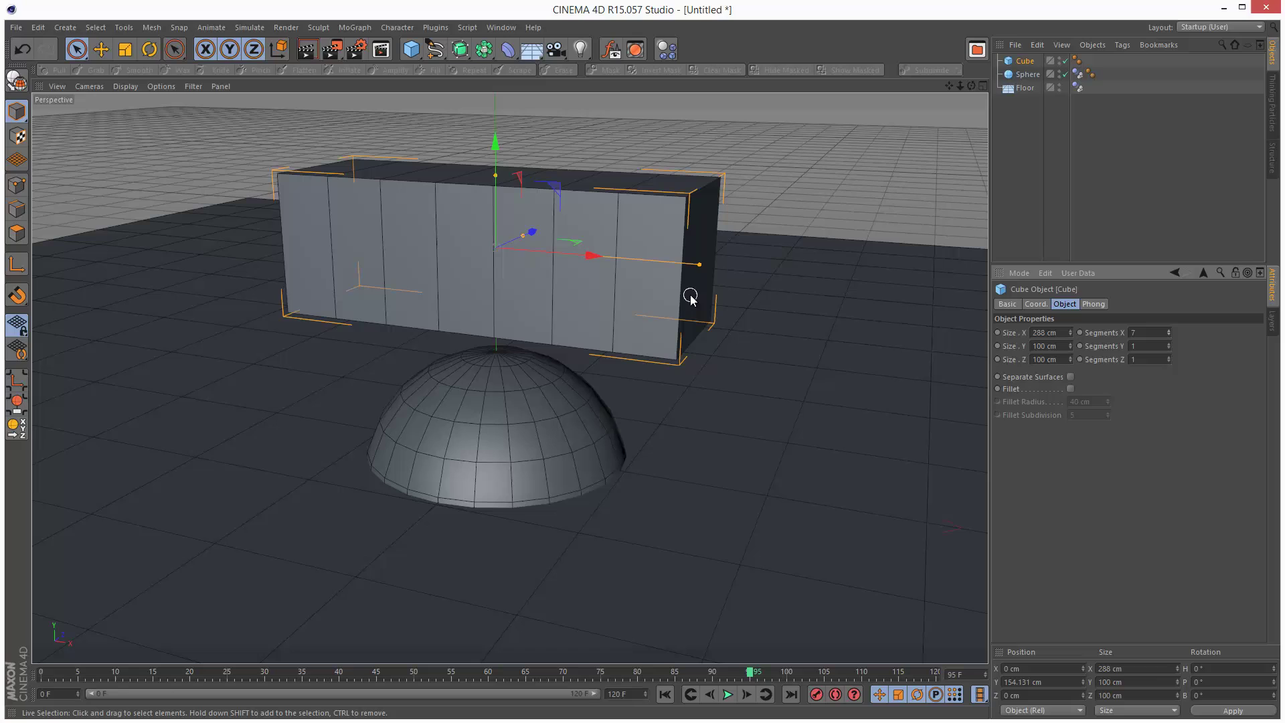
# Step: Make the cube editable and switch to Edge mode with the Loop Selection tool
pyautogui.click(17, 81)
pyautogui.click(96, 27)
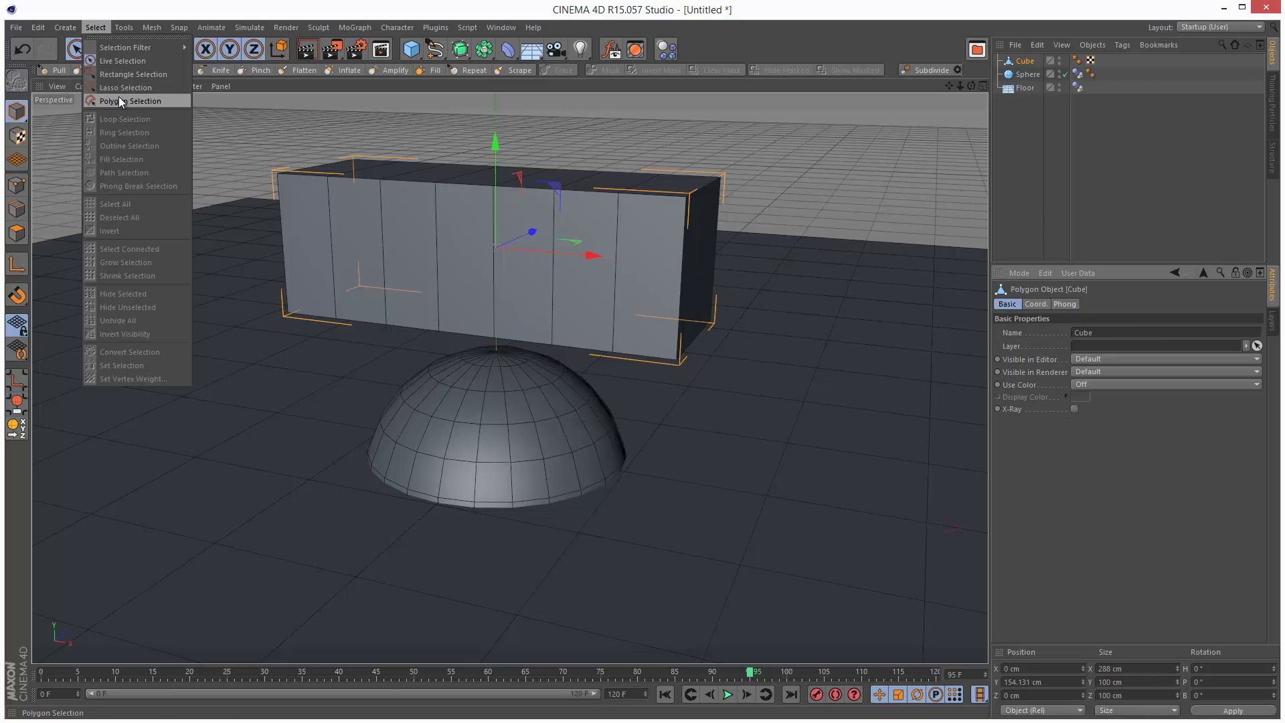
pyautogui.moveTo(65, 28)
pyautogui.click(16, 209)
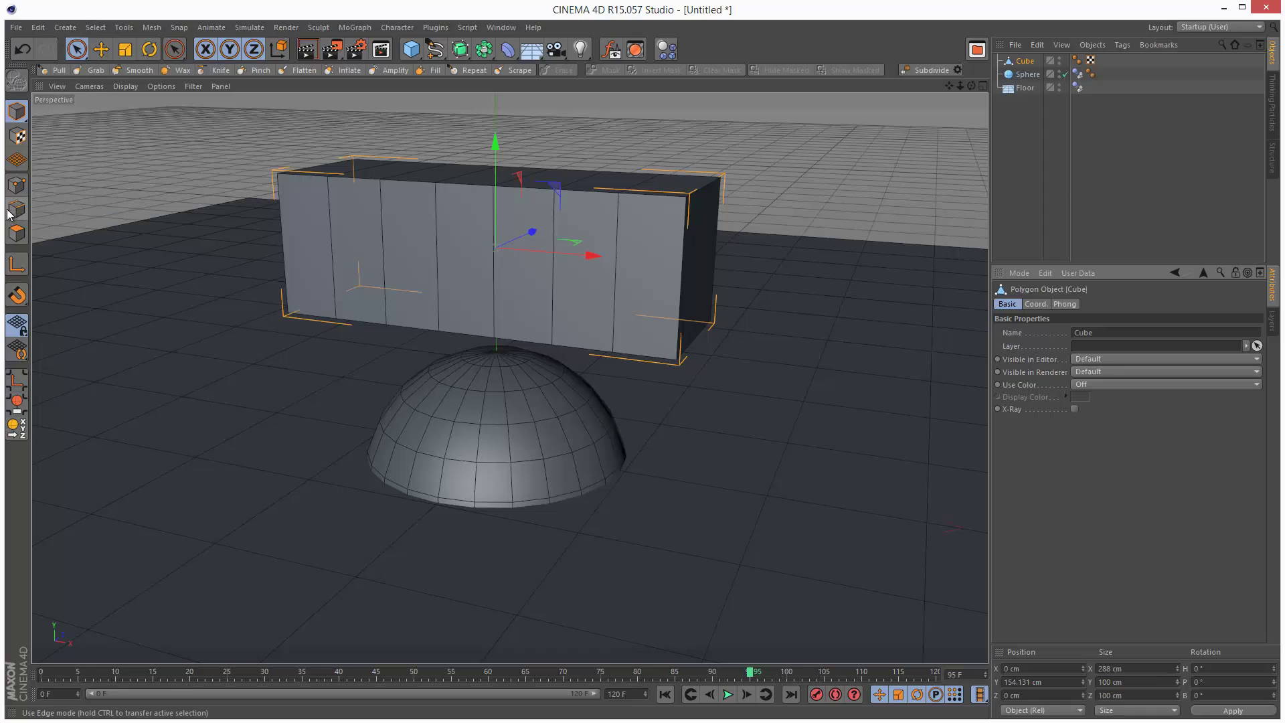
pyautogui.click(17, 209)
pyautogui.click(98, 27)
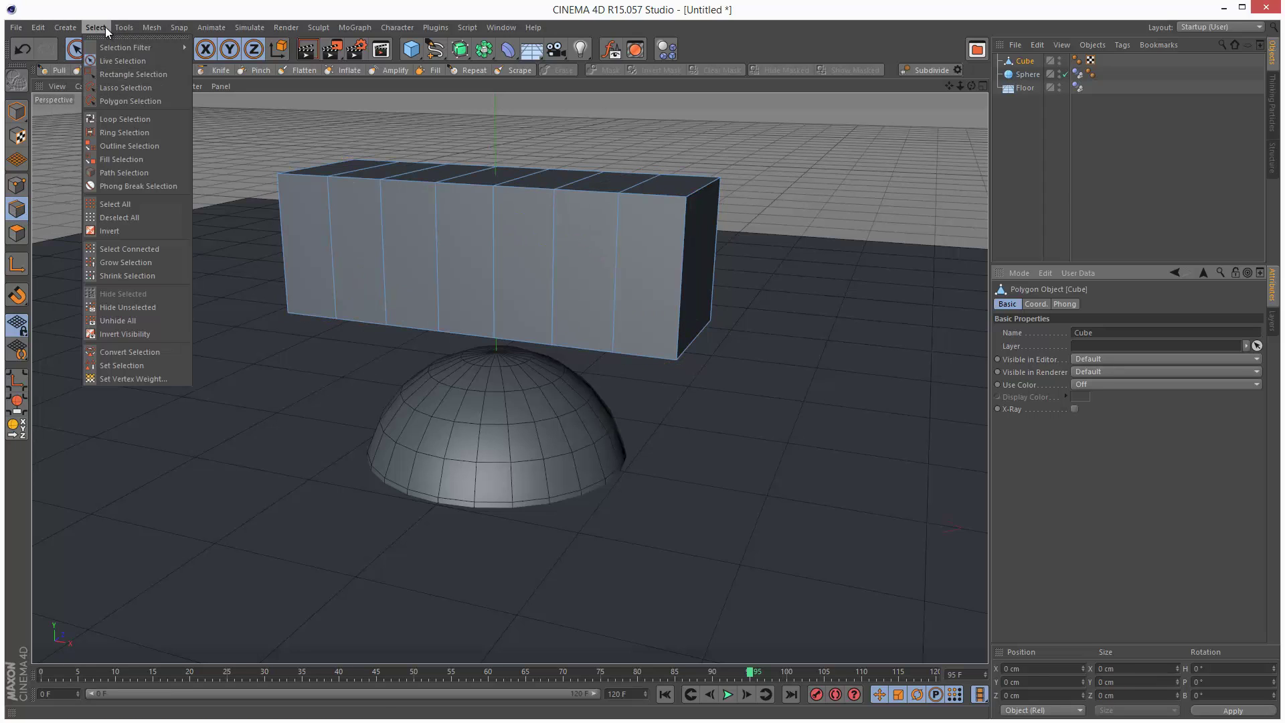
pyautogui.click(124, 119)
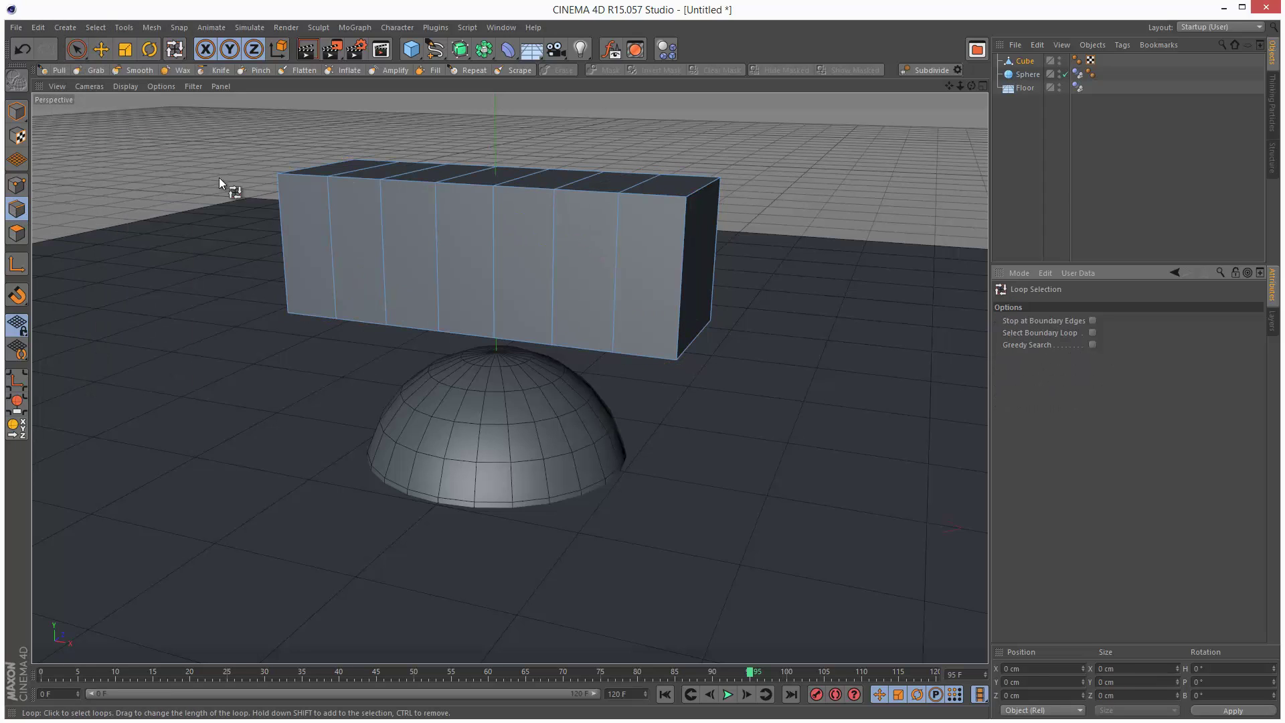
# Step: Select the four middle edge loops and scale them into a narrow, stretched handle
pyautogui.click(379, 215)
pyautogui.keyDown('shift'); pyautogui.click(439, 270); pyautogui.keyUp('shift')
pyautogui.keyDown('shift'); pyautogui.click(494, 269); pyautogui.keyUp('shift')
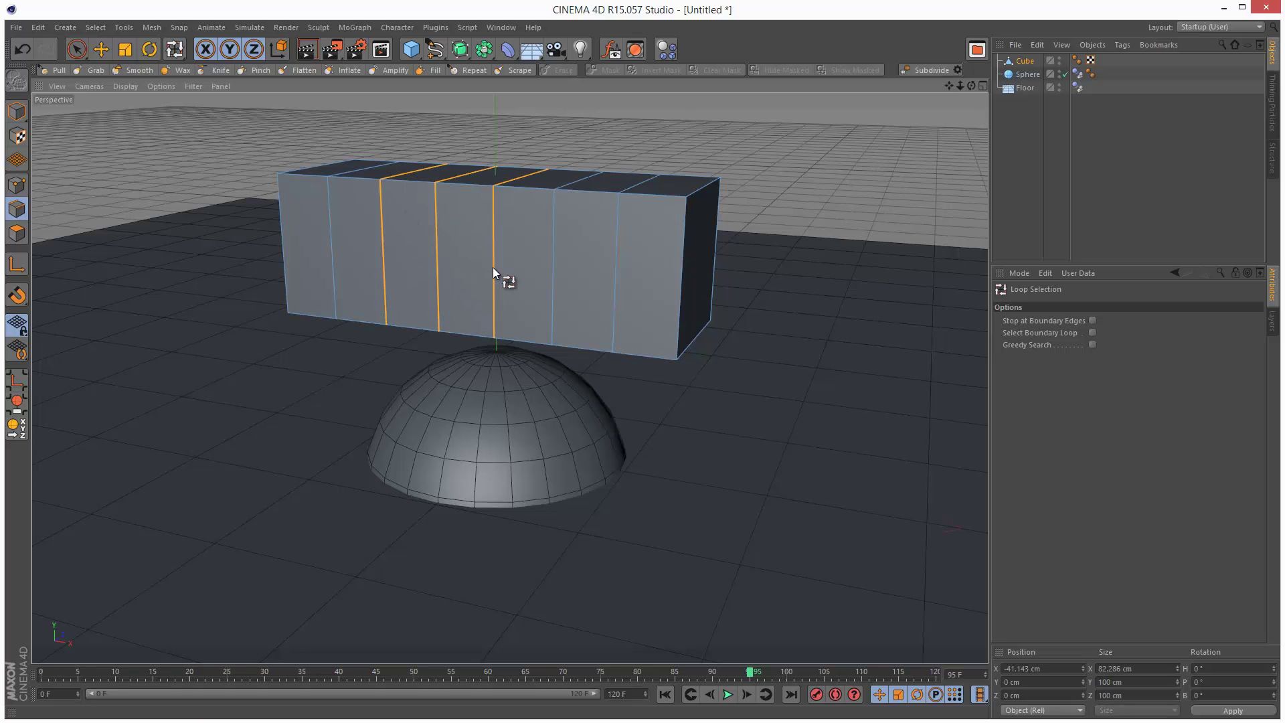
pyautogui.keyDown('shift'); pyautogui.click(568, 309); pyautogui.keyUp('shift')
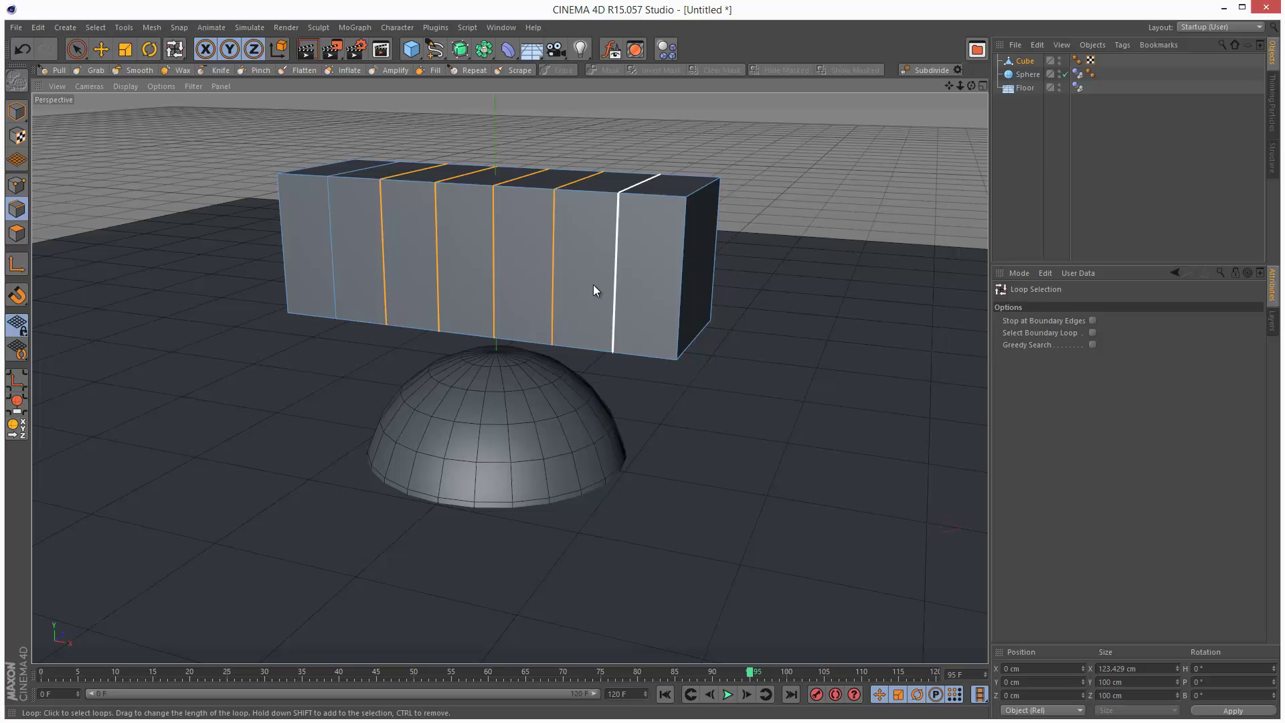
pyautogui.press('t')
pyautogui.moveTo(611, 158); pyautogui.dragTo(315, 347)
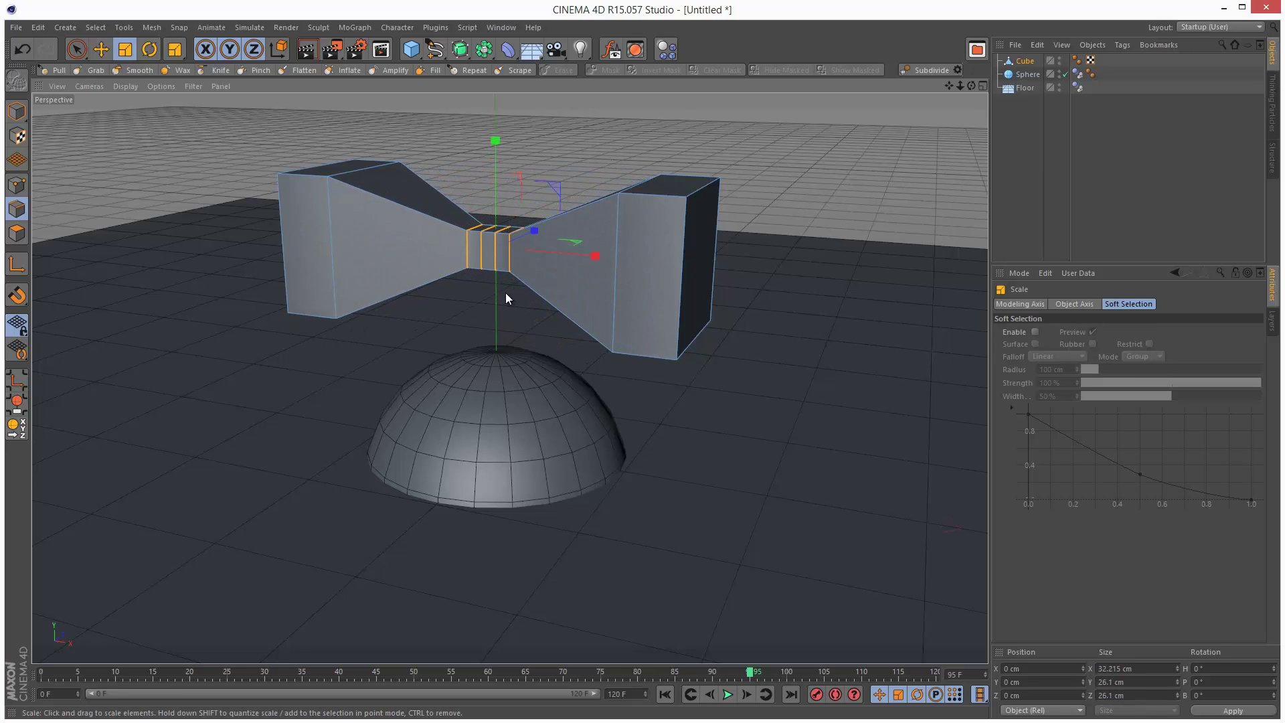
pyautogui.moveTo(597, 256); pyautogui.dragTo(670, 408)
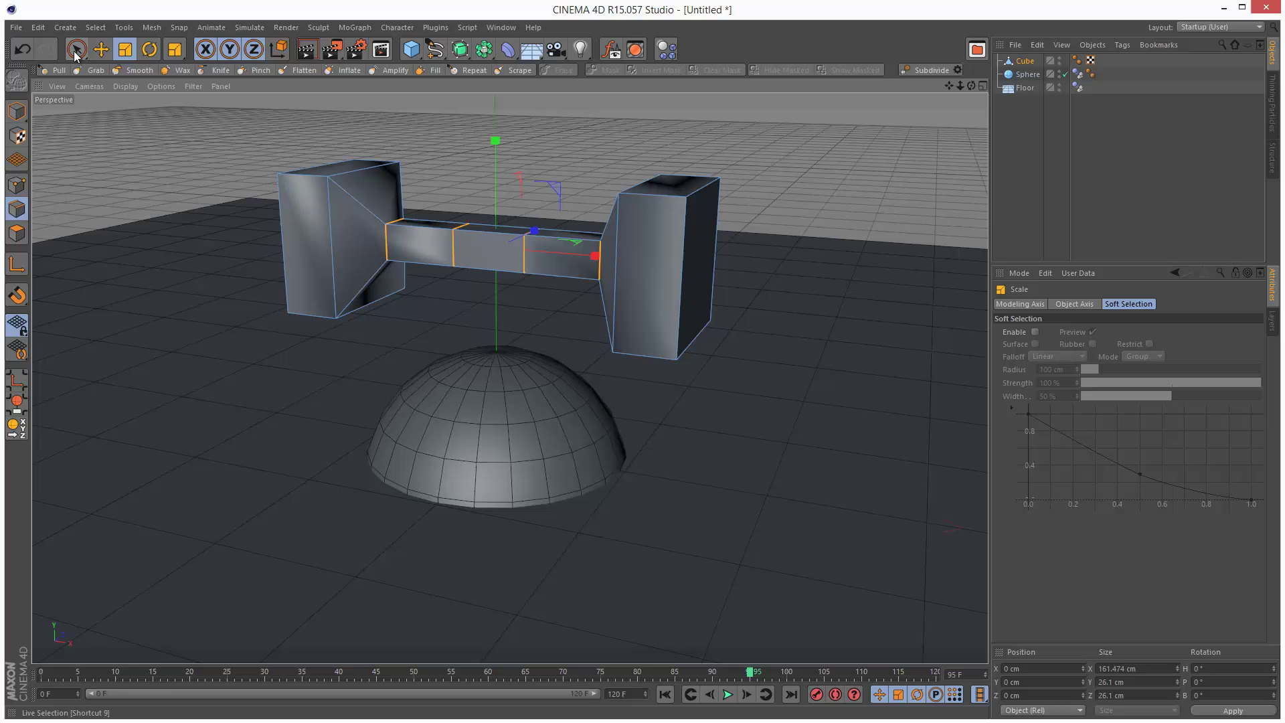
# Step: Return to object mode and set the Cube's Phong smoothing angle to 0° for flat shading
pyautogui.press('Return')
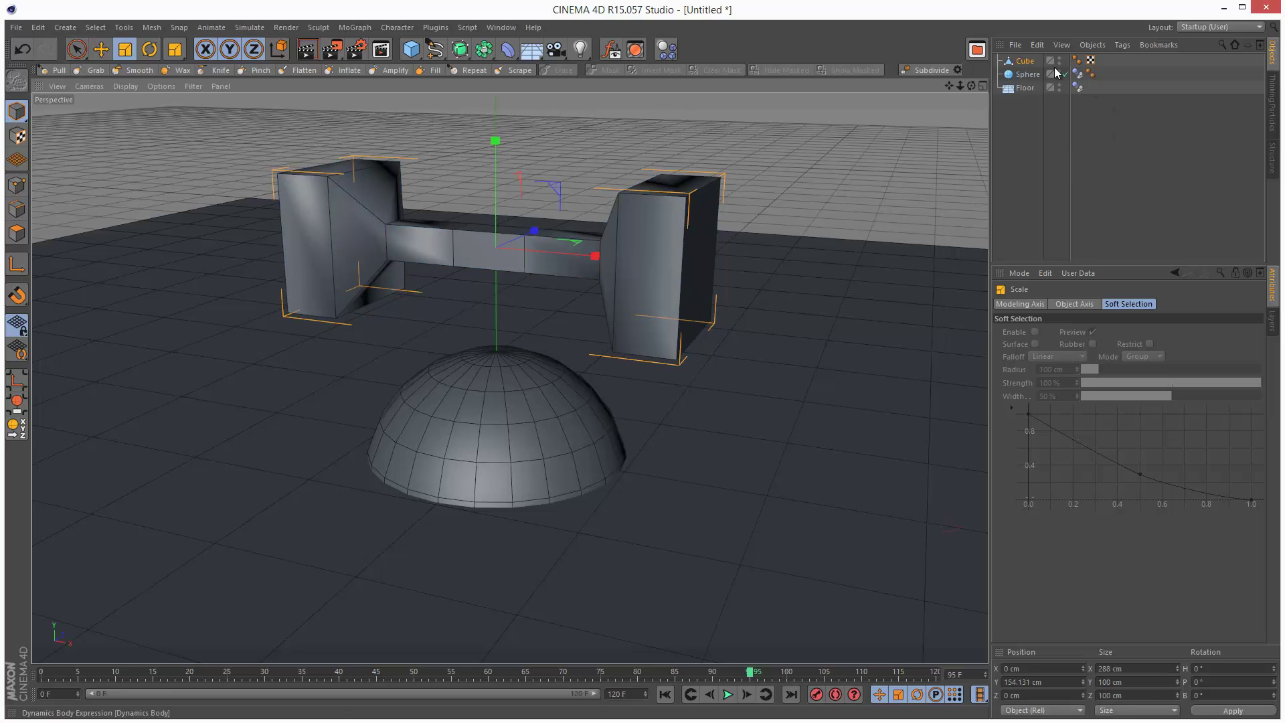
pyautogui.click(1077, 60)
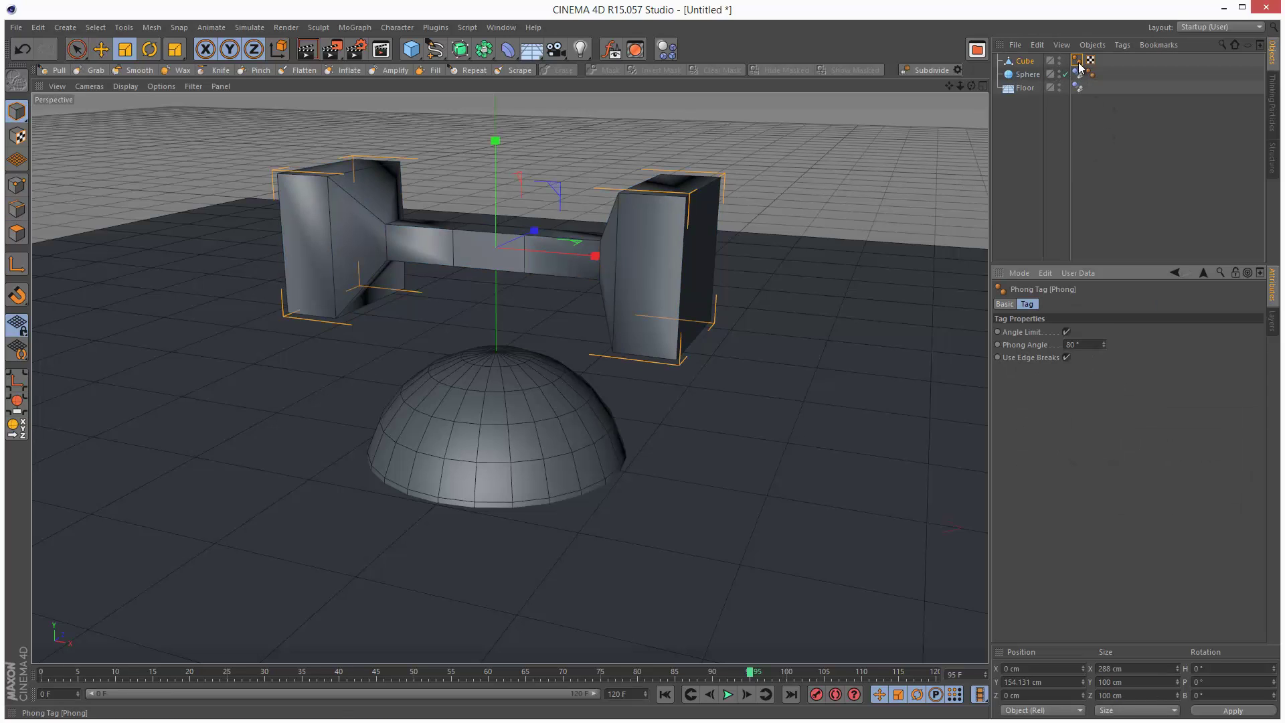
pyautogui.moveTo(1106, 345); pyautogui.dragTo(1103, 348)
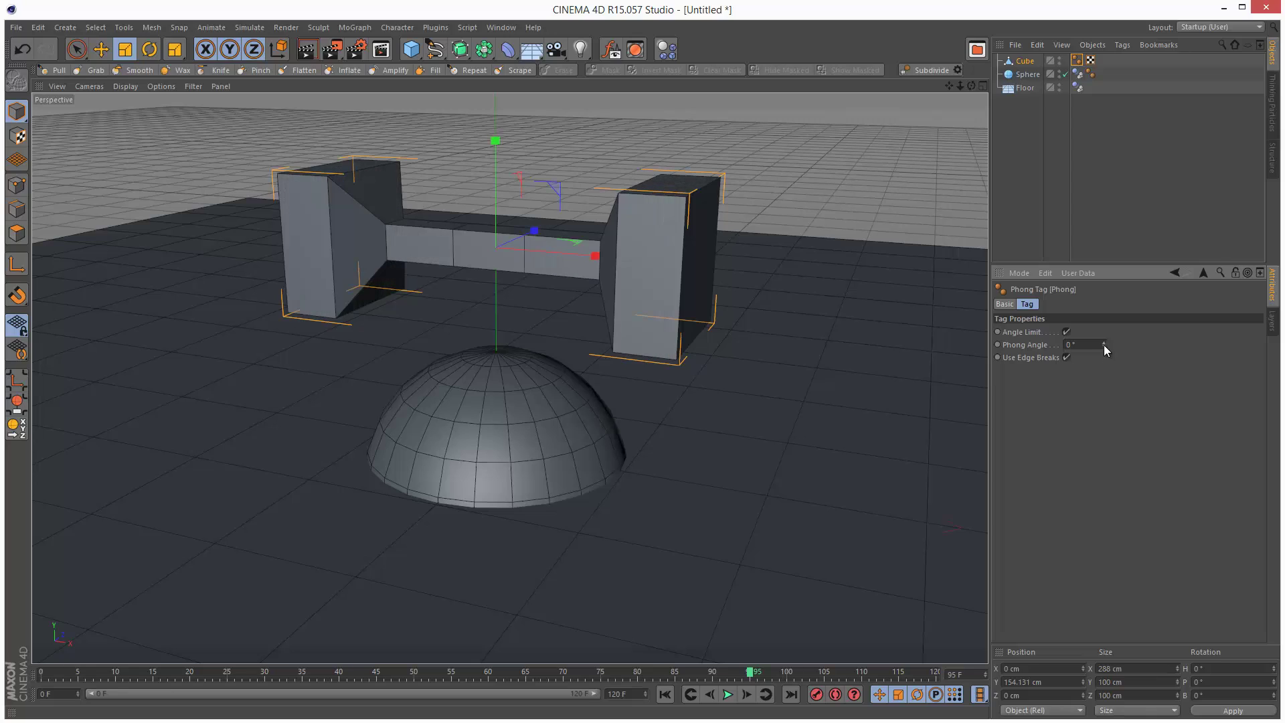
pyautogui.click(1118, 201)
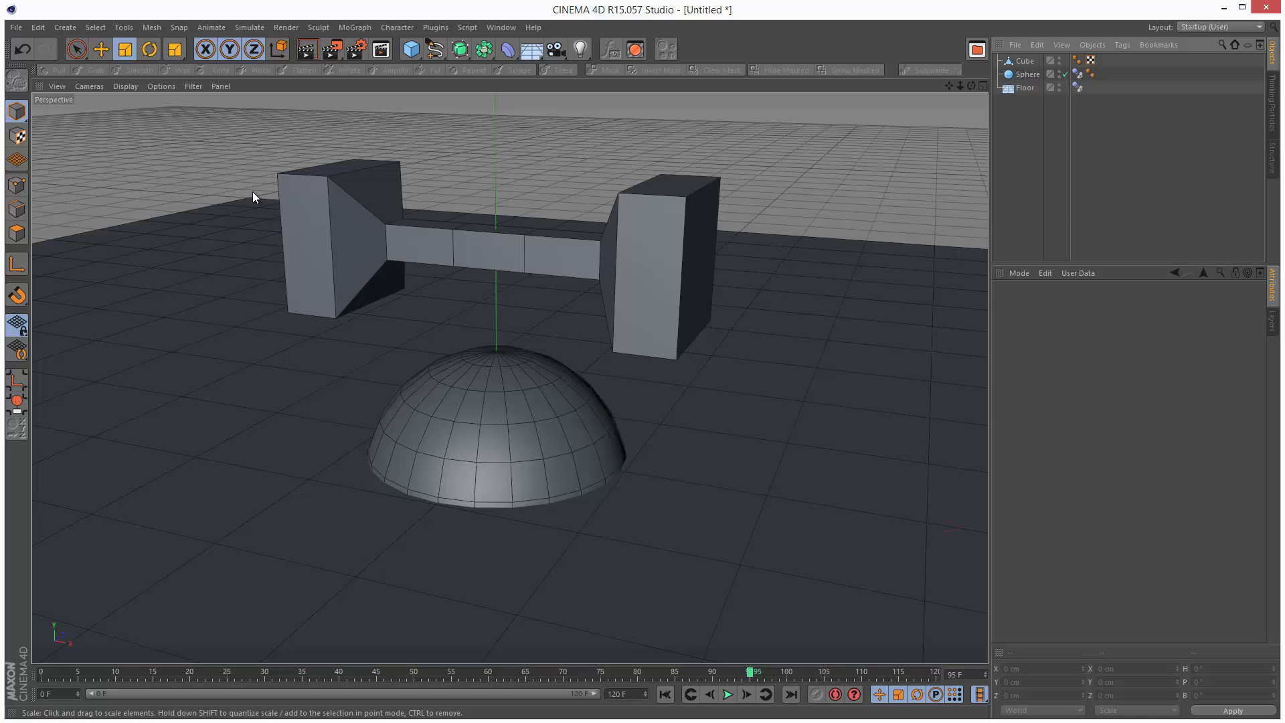
# Step: Show the Cube's Dynamics Body tag and replay from the start while orbiting, pausing at frame 85
pyautogui.click(1030, 59)
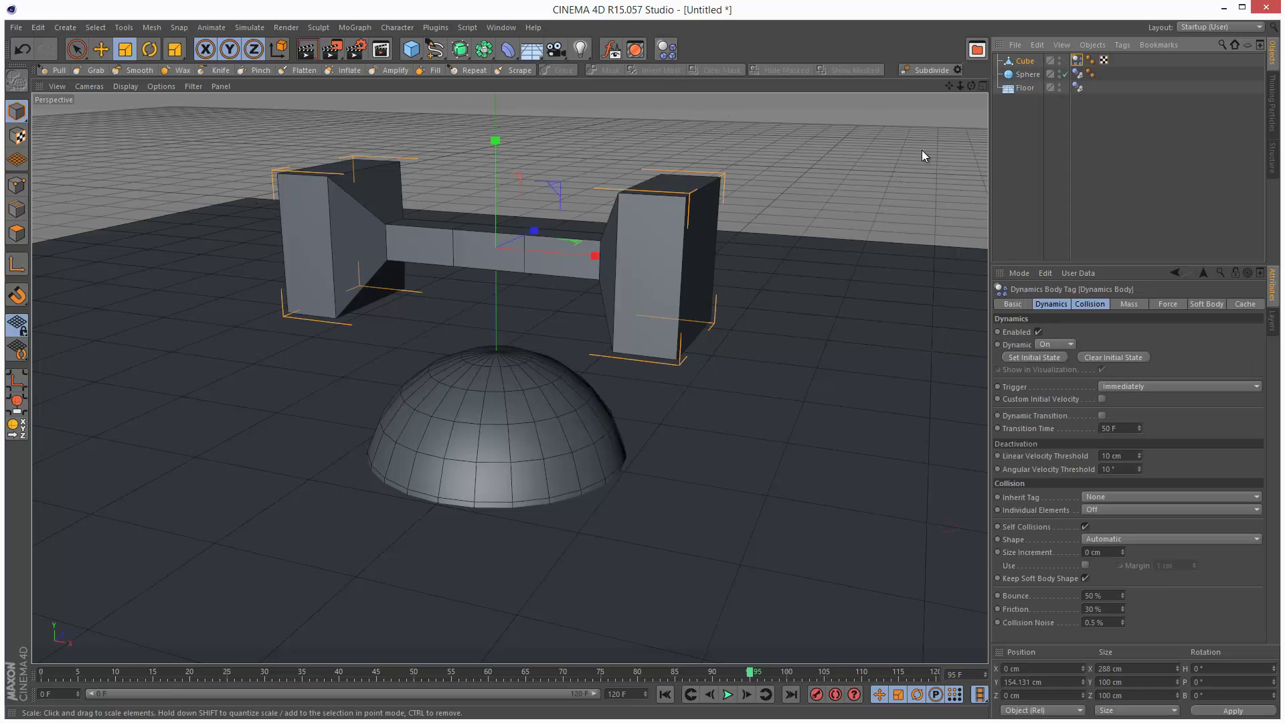
pyautogui.moveTo(972, 85); pyautogui.dragTo(837, 288)
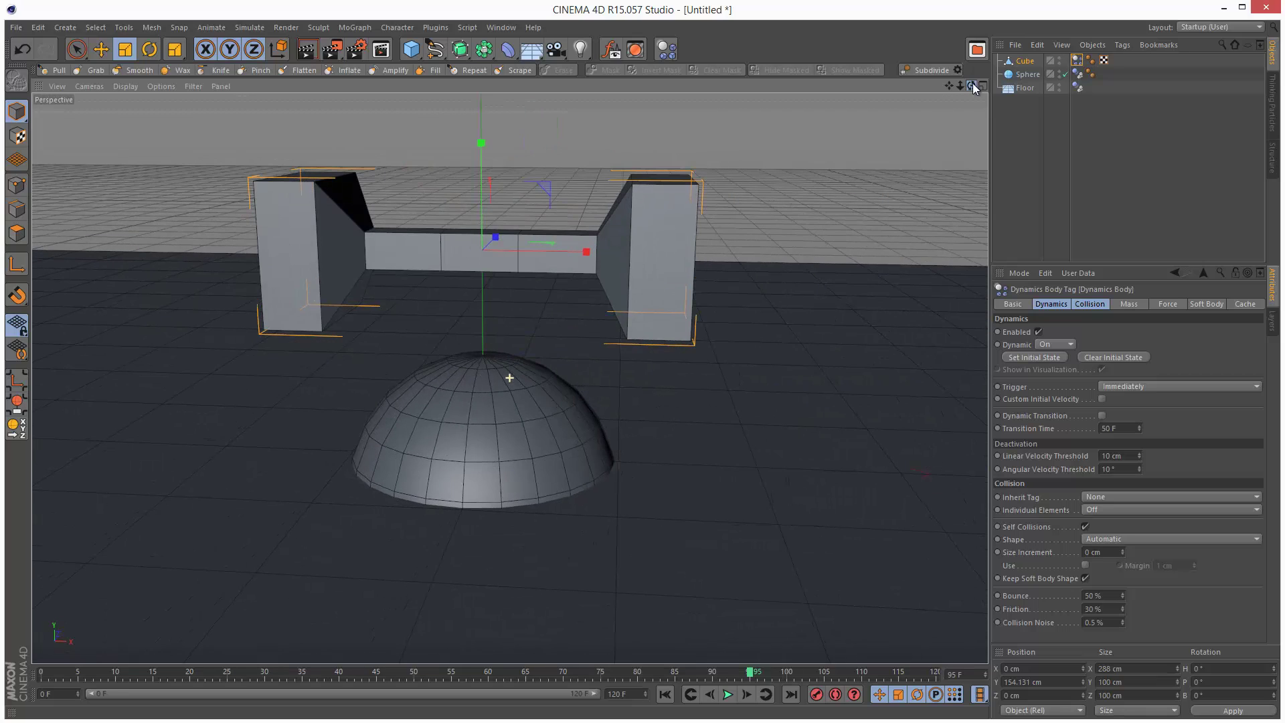
pyautogui.click(1119, 202)
pyautogui.click(664, 694)
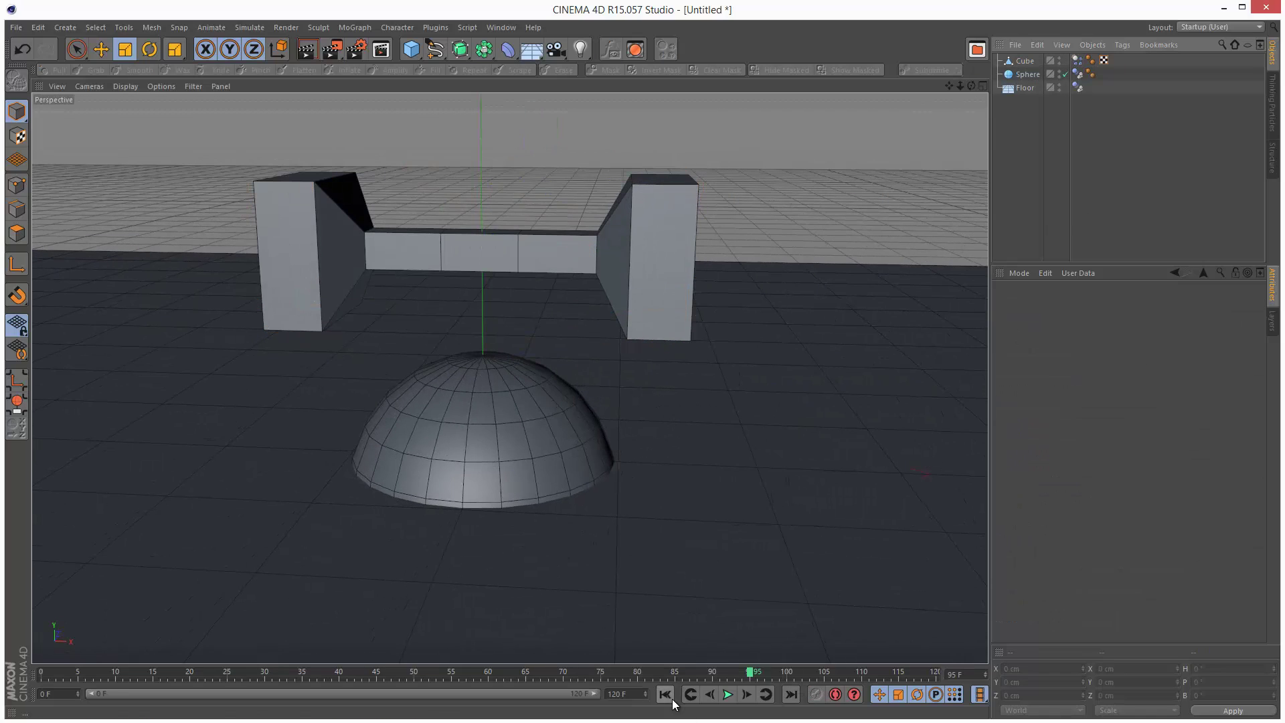
pyautogui.click(728, 694)
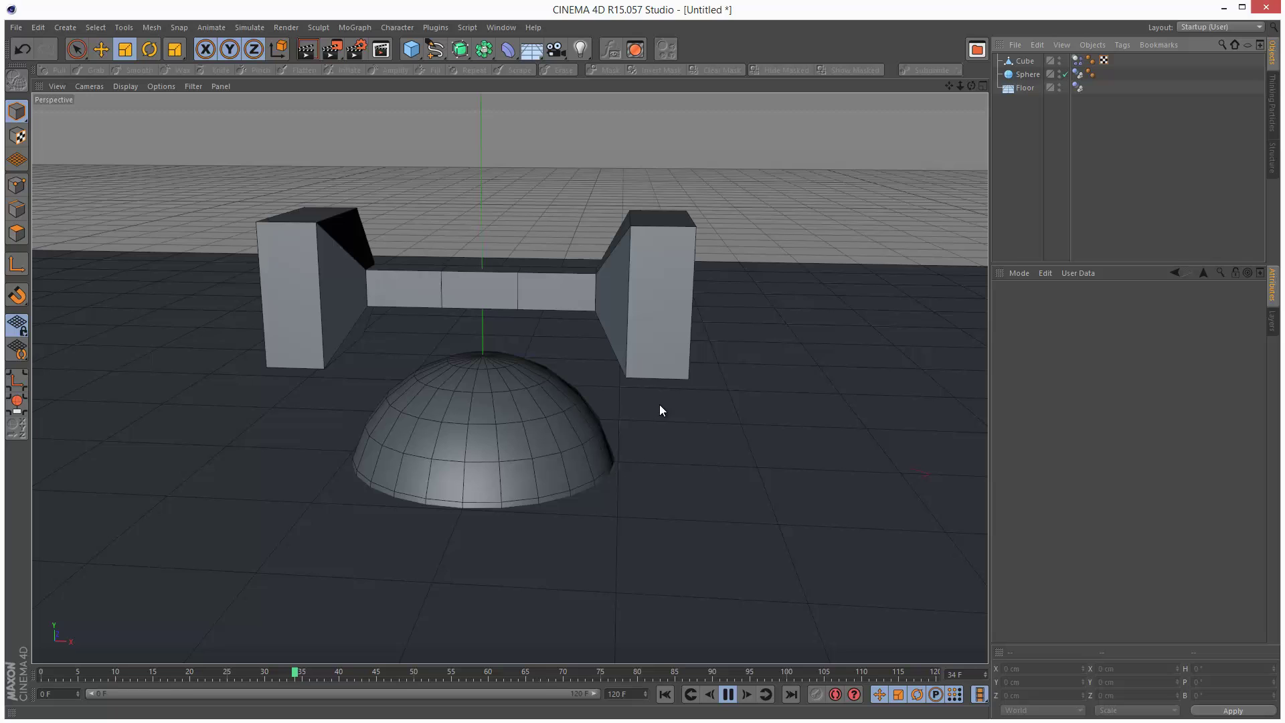
pyautogui.keyDown('alt'); pyautogui.moveTo(520, 382); pyautogui.dragTo(516, 320); pyautogui.keyUp('alt')
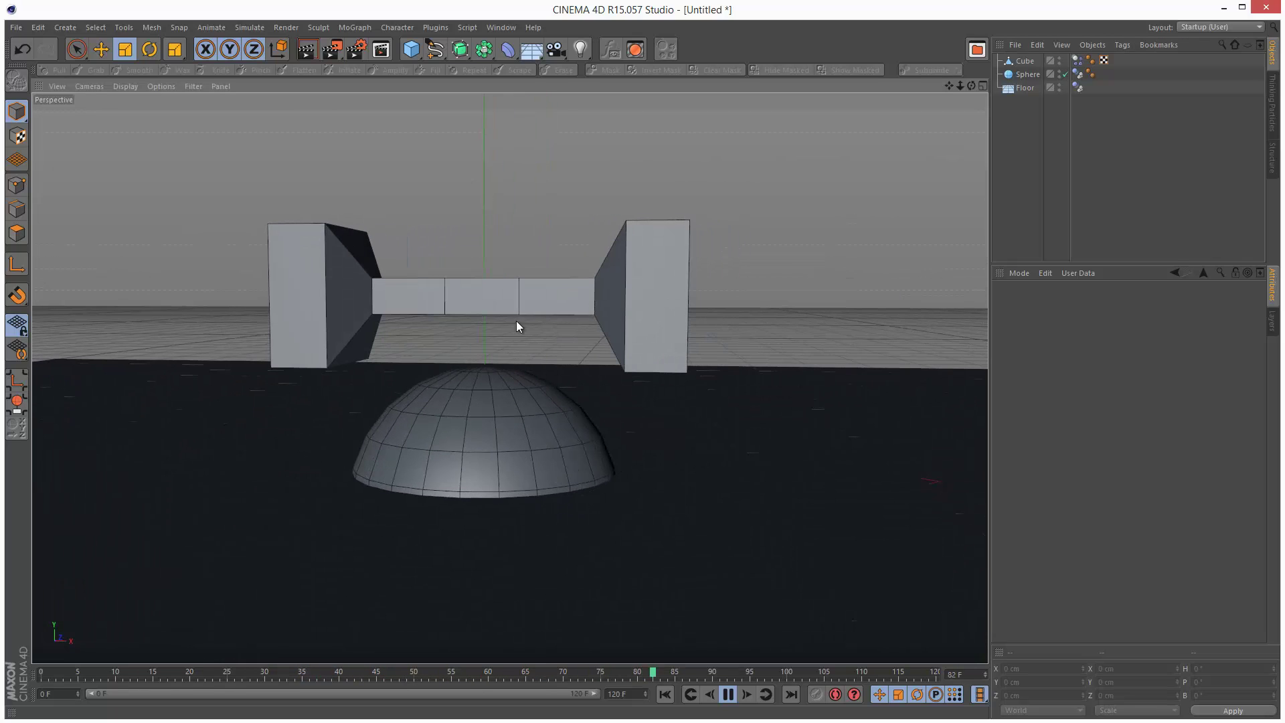
pyautogui.keyDown('alt'); pyautogui.moveTo(500, 432); pyautogui.dragTo(461, 489); pyautogui.keyUp('alt')
pyautogui.click(729, 694)
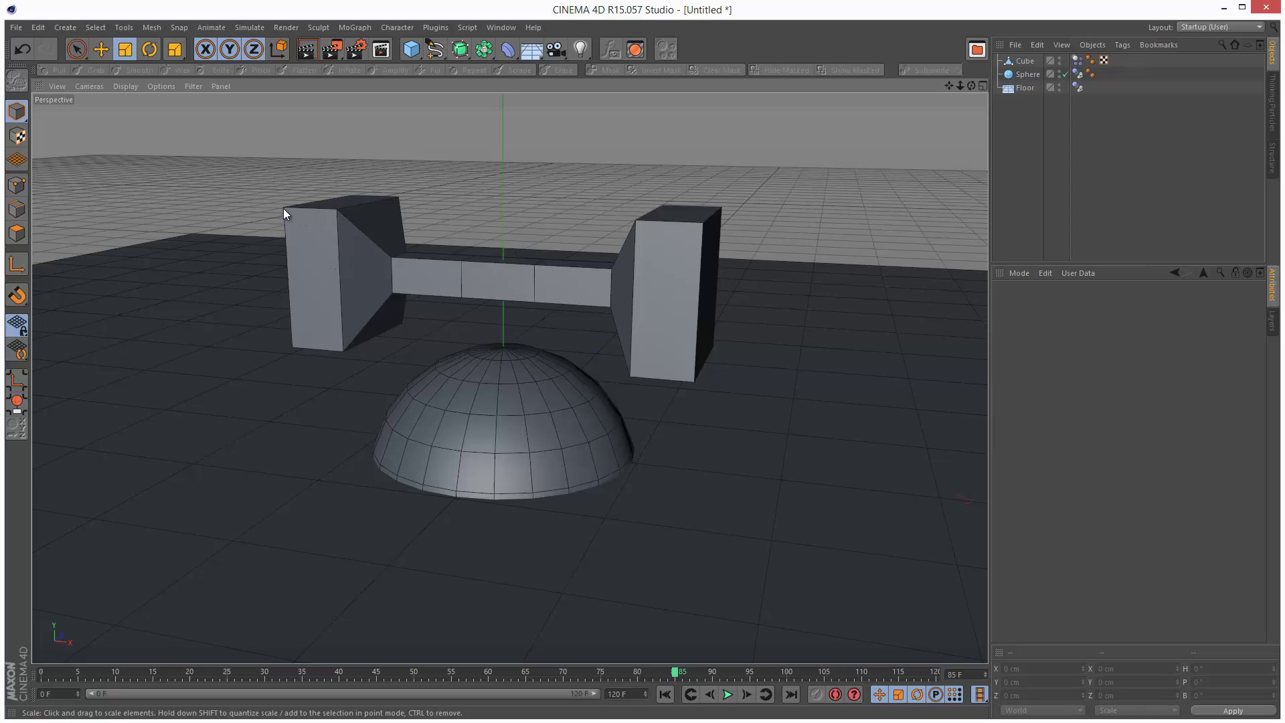
# Step: Turn on Enable under Dynamics Visualization in the Project Settings
pyautogui.click(39, 27)
pyautogui.click(90, 208)
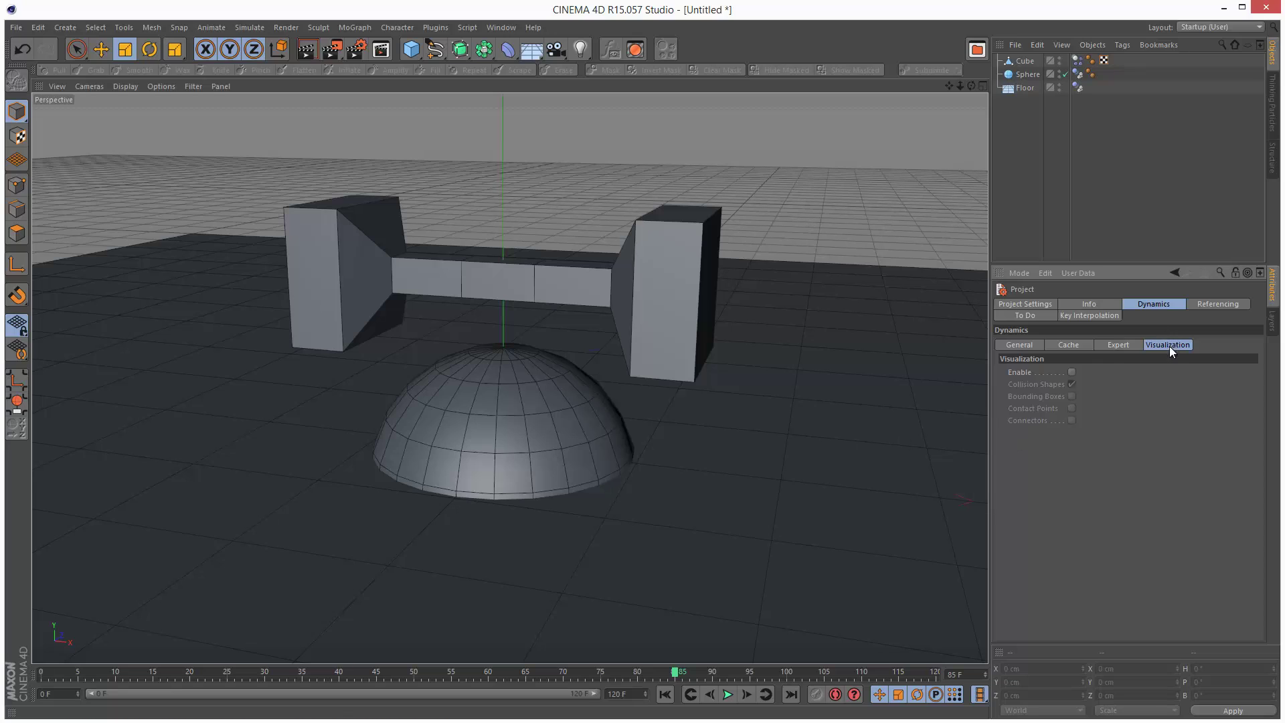
pyautogui.click(1072, 372)
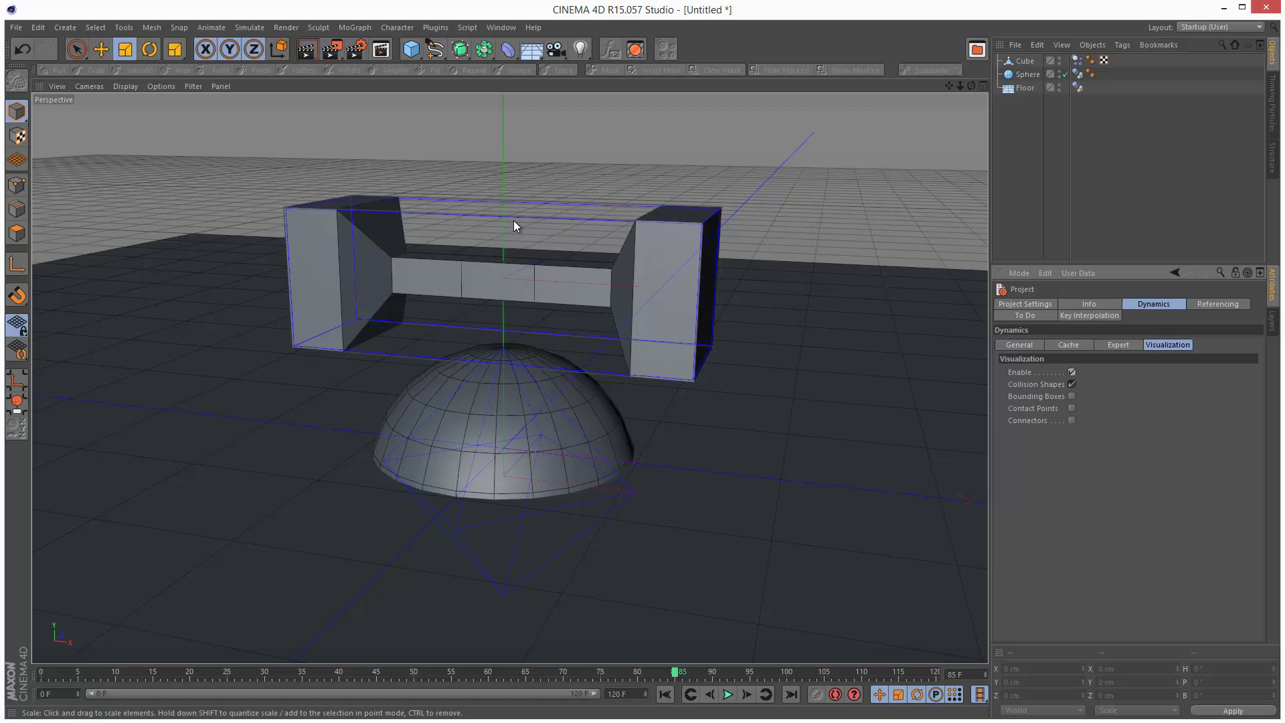
# Step: Replay the simulation to inspect the collision shapes, then rewind to frame 0
pyautogui.click(665, 694)
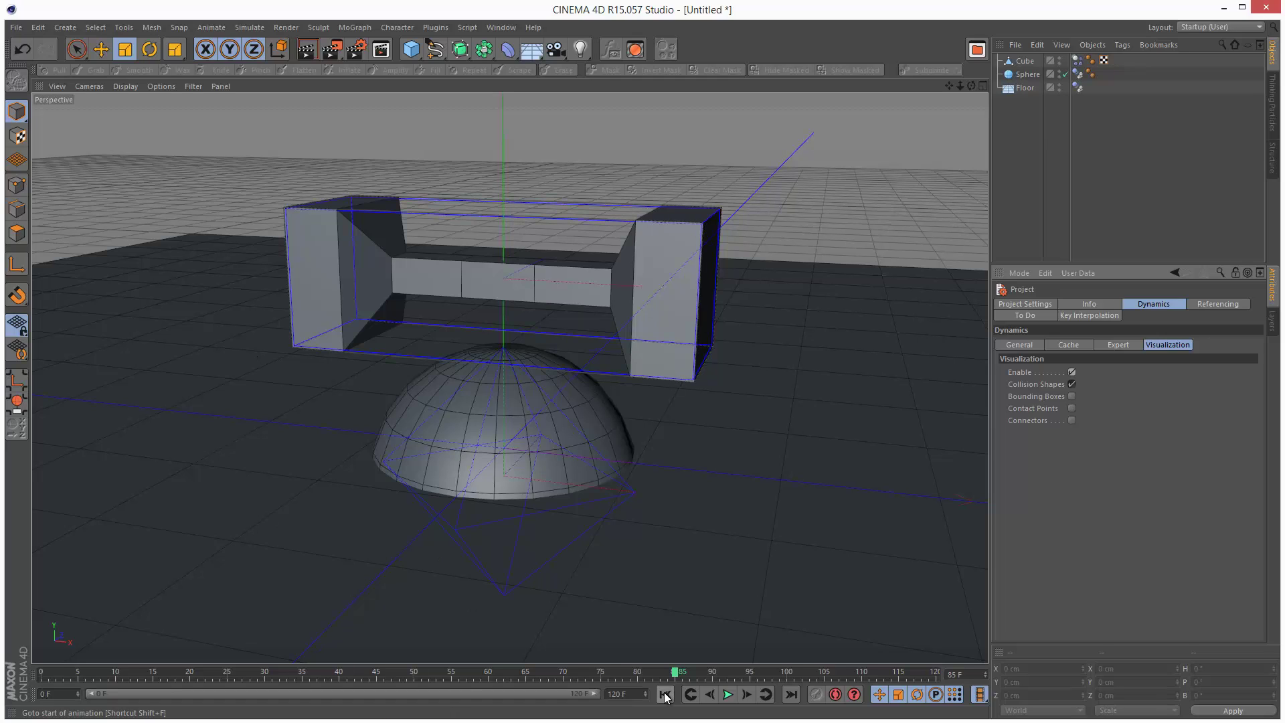
pyautogui.click(729, 695)
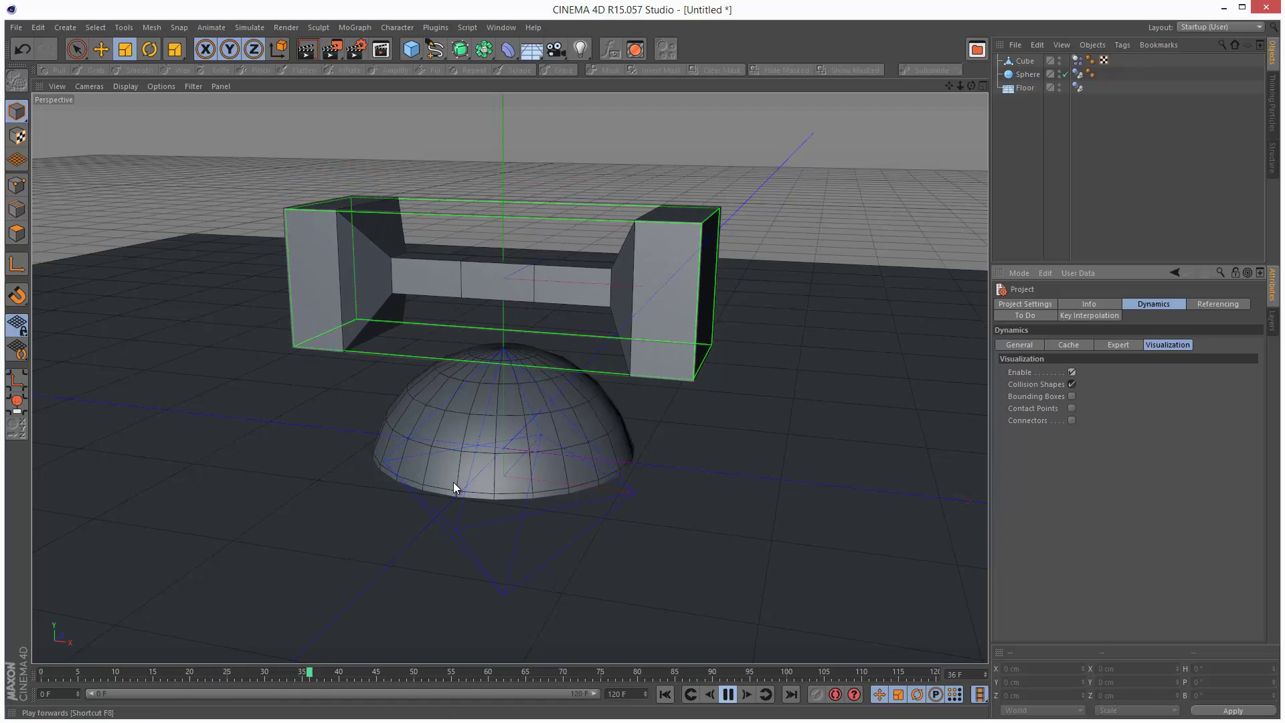
pyautogui.click(728, 694)
pyautogui.click(665, 694)
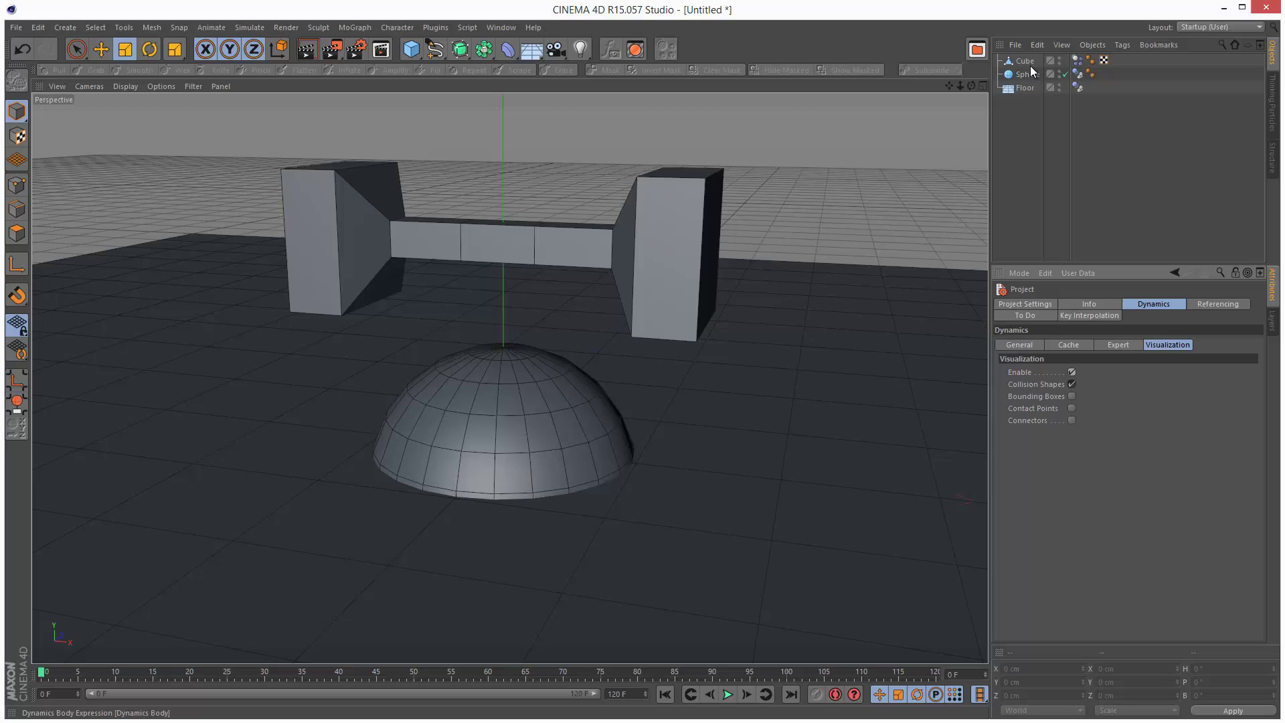
# Step: Set the Cube's Dynamics Body collision Shape to Moving Mesh
pyautogui.click(1077, 61)
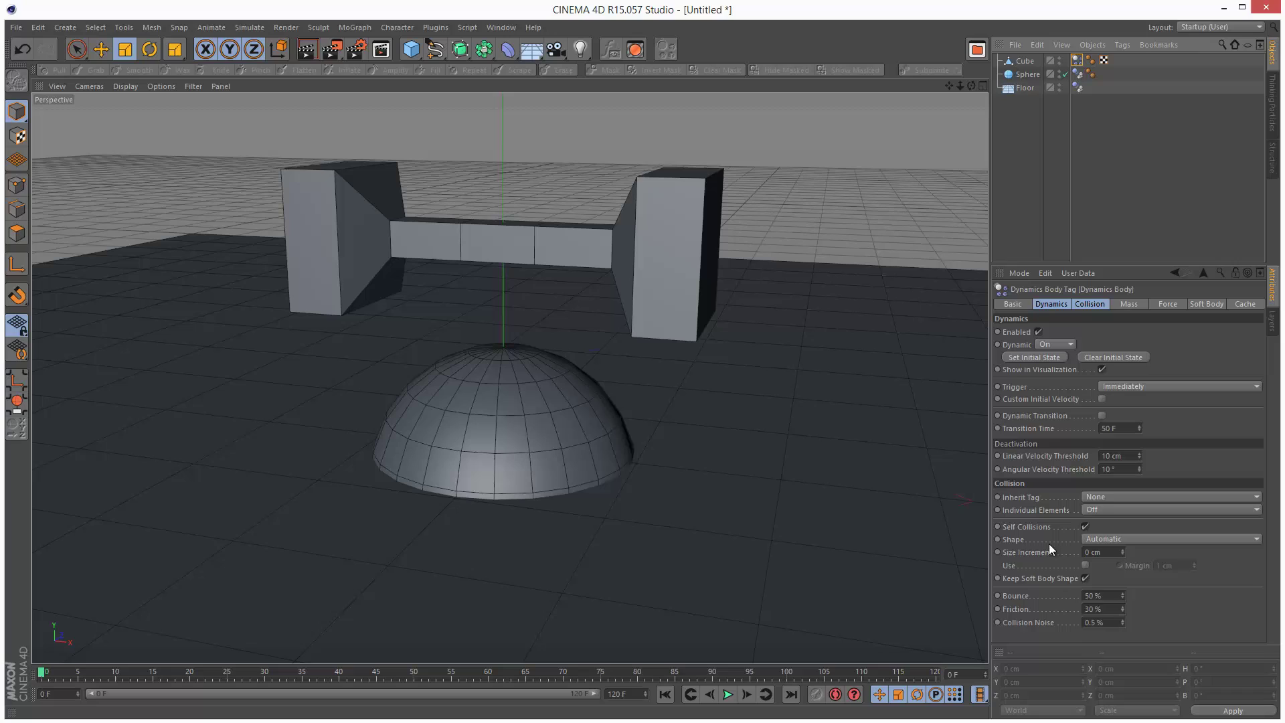
pyautogui.click(1119, 541)
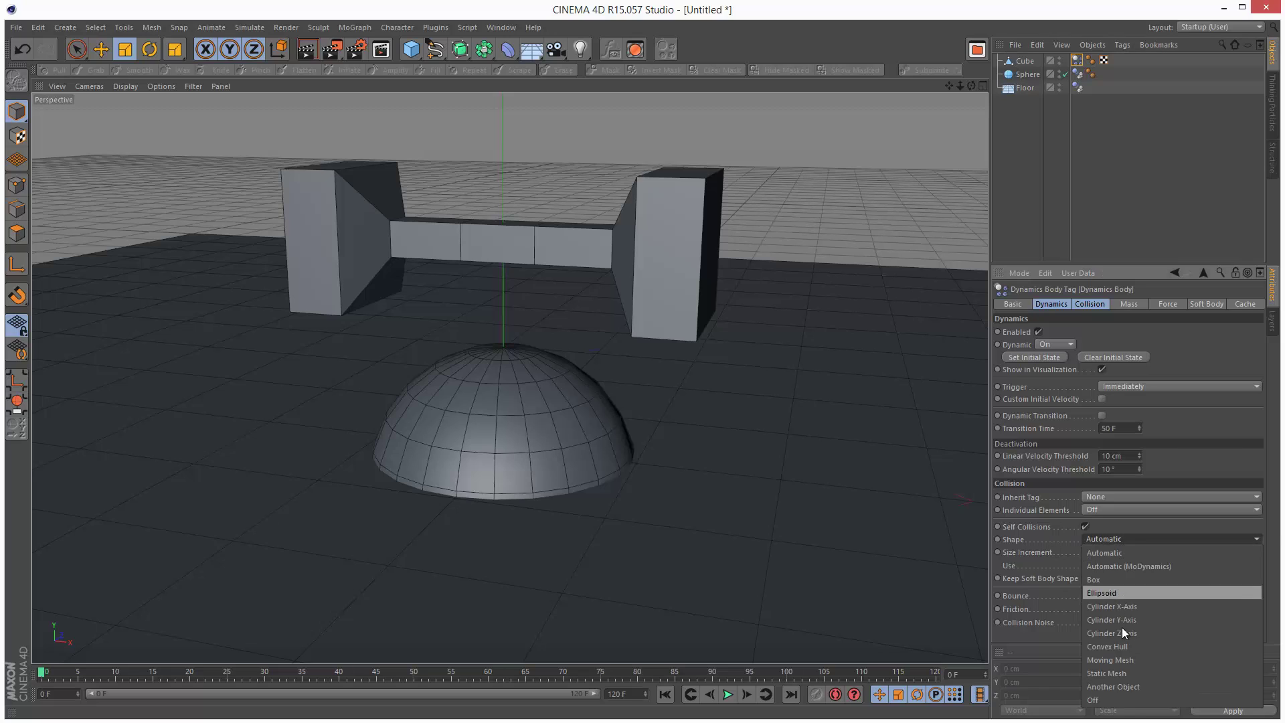
pyautogui.click(1136, 660)
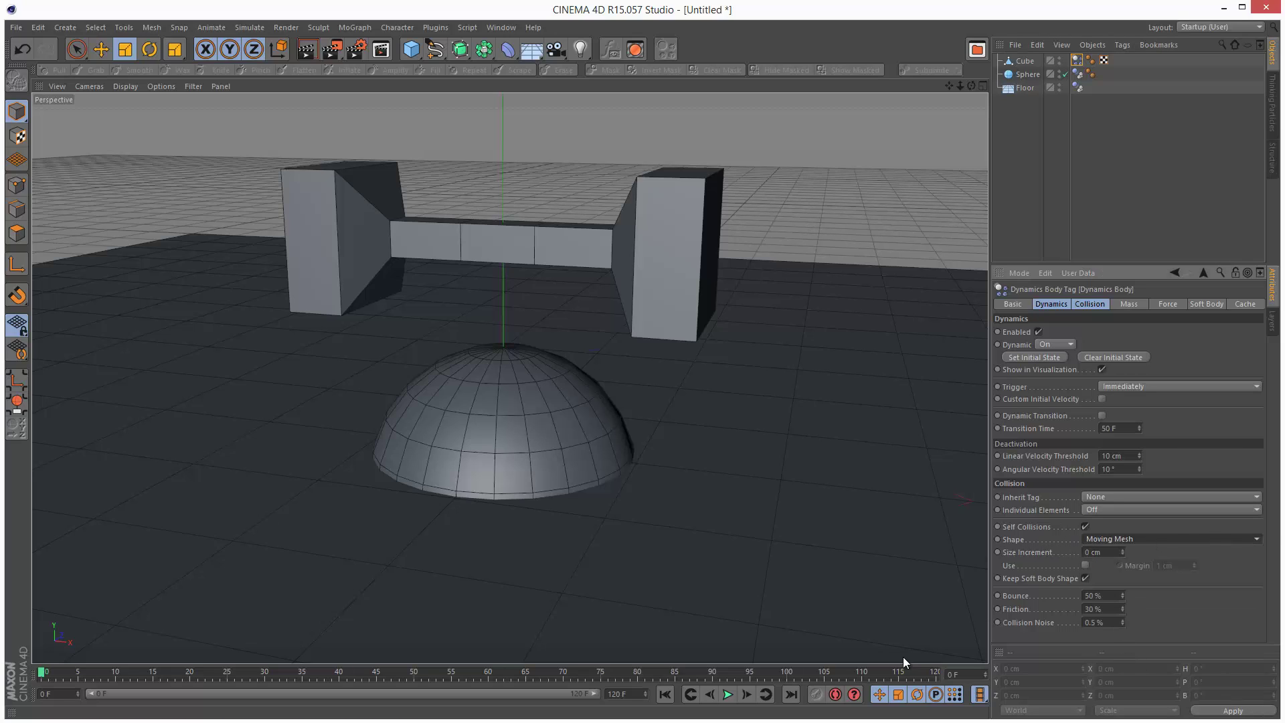
# Step: Play the simulation twice to test the new collision shape, then reset to frame 0
pyautogui.click(728, 695)
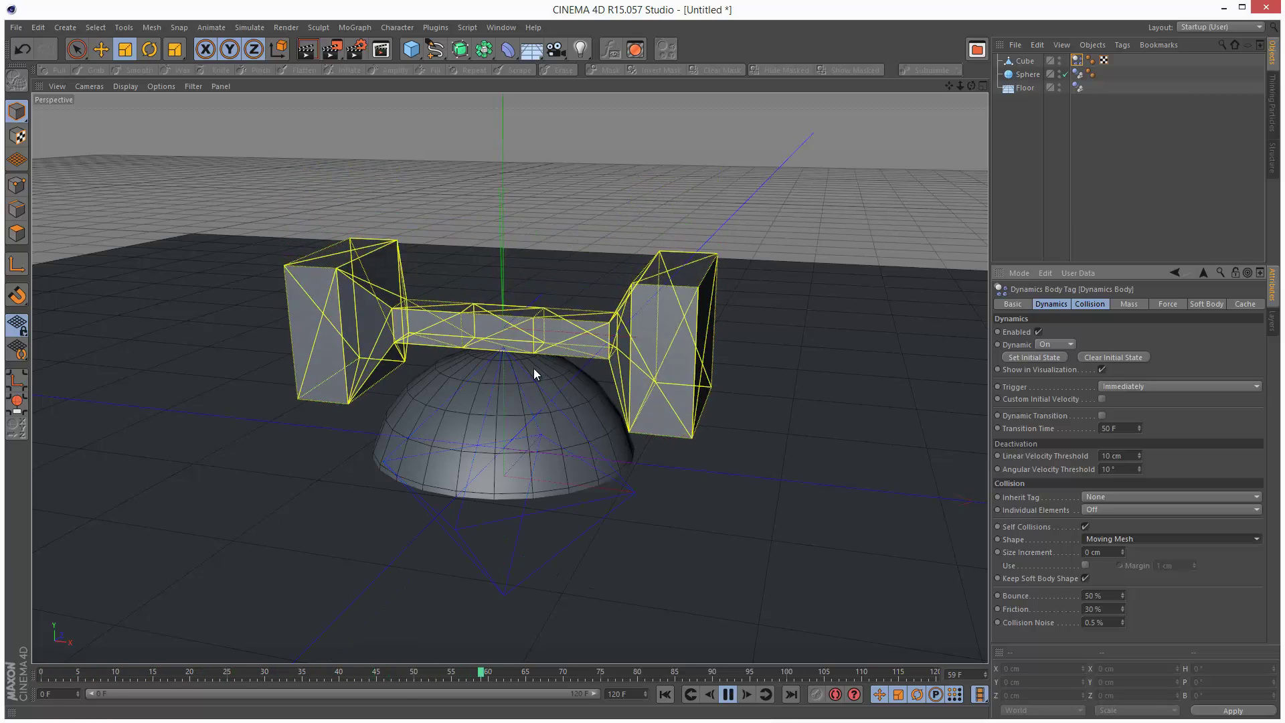
pyautogui.click(728, 694)
pyautogui.click(664, 694)
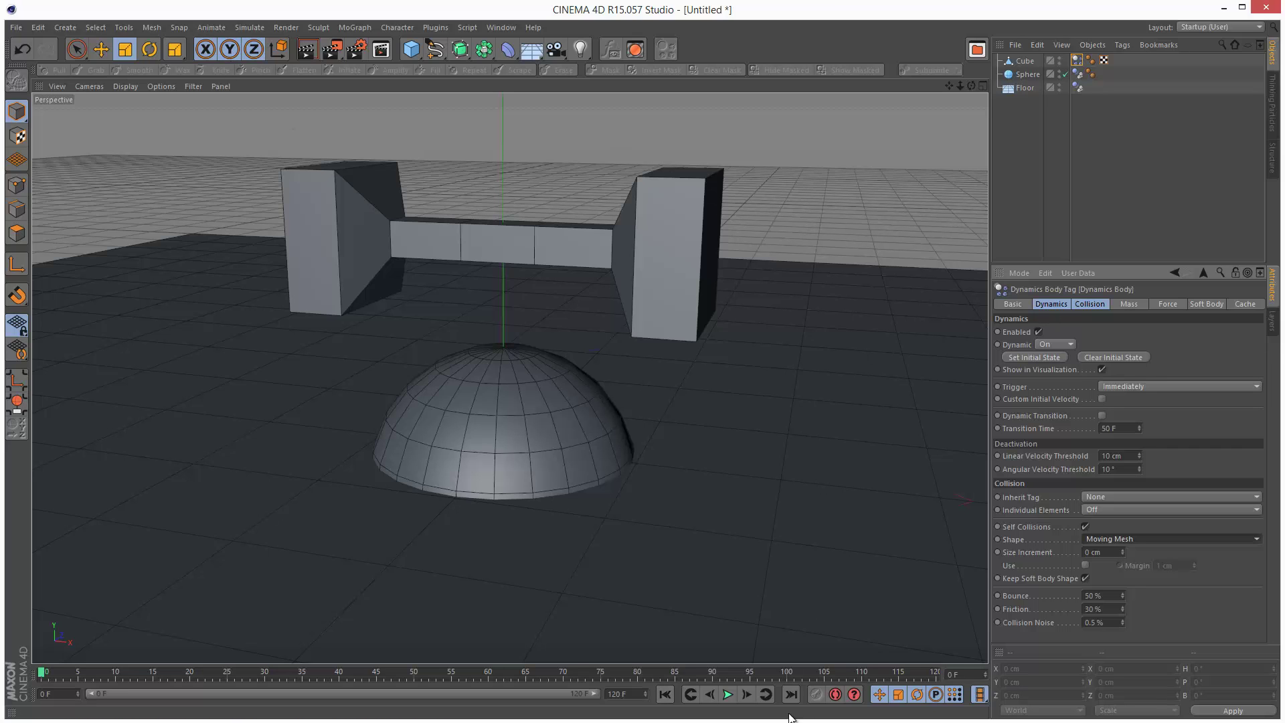
pyautogui.click(729, 695)
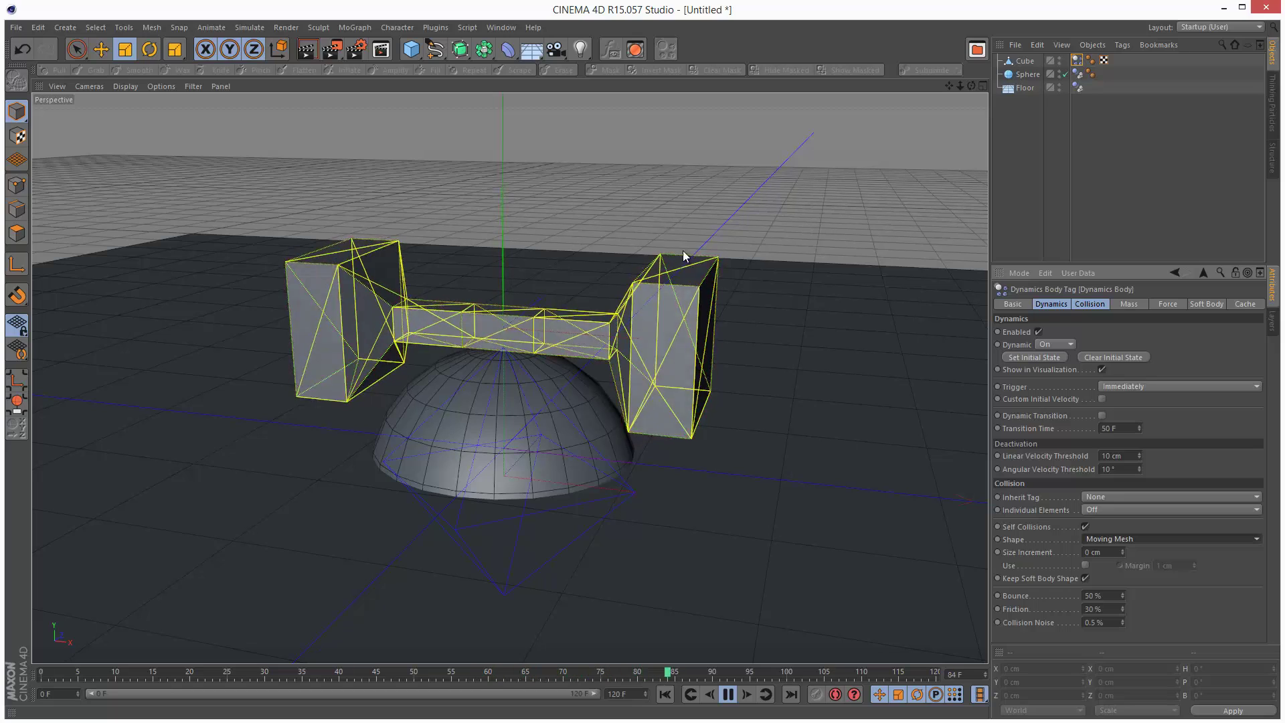
pyautogui.click(665, 696)
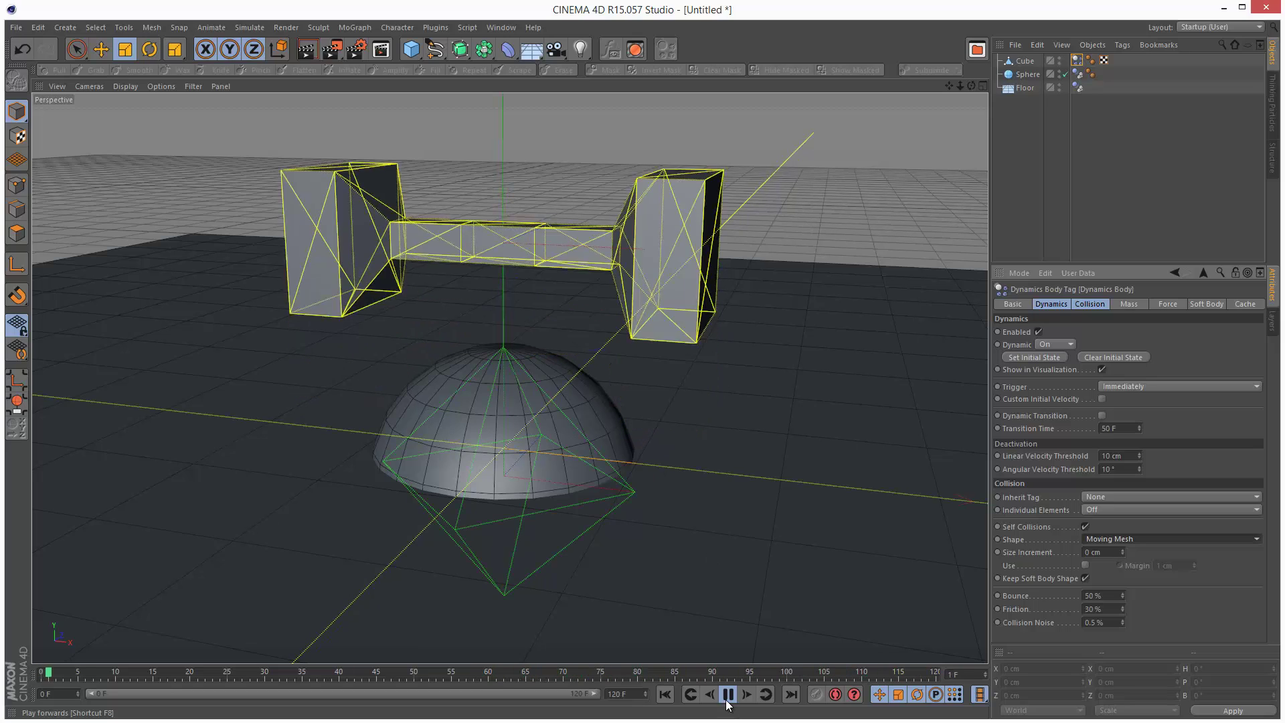
pyautogui.click(665, 696)
# Step: Uncheck Enable in the project's Dynamics Visualization settings to hide collision shapes
pyautogui.click(40, 27)
pyautogui.click(95, 198)
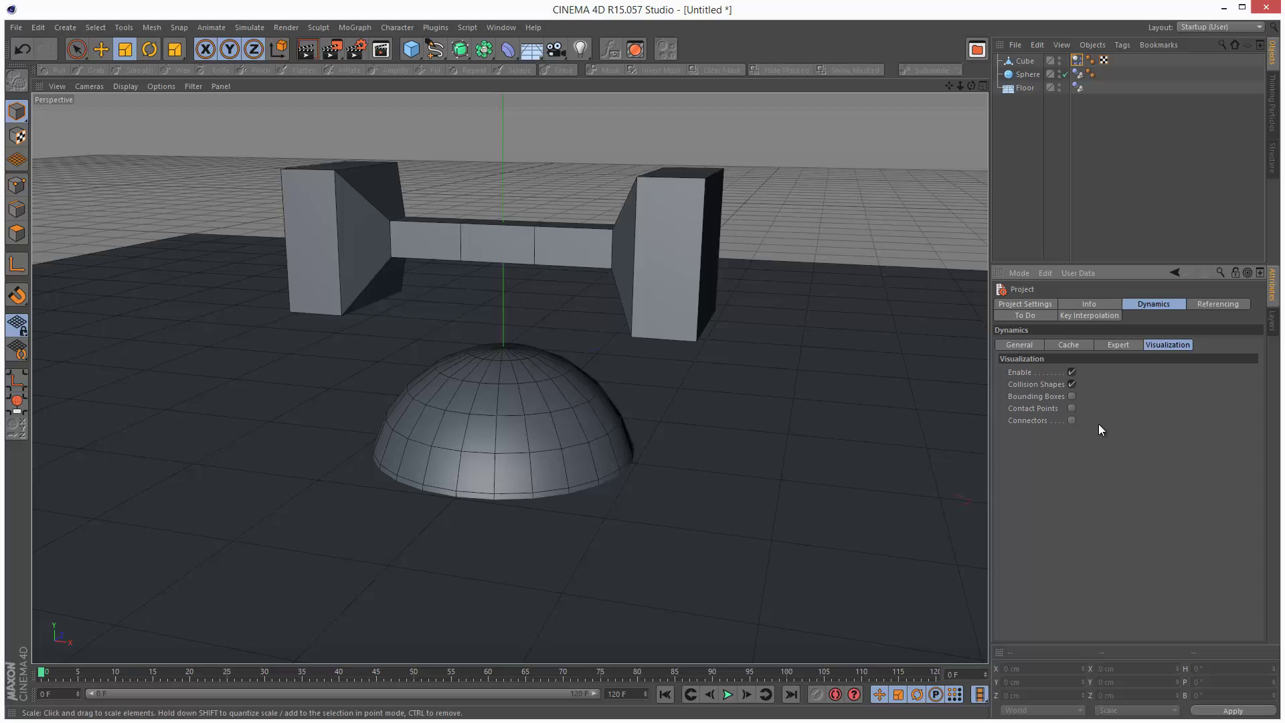
pyautogui.click(1073, 372)
# Step: Move the dumbbell about 21 cm along Z and replay until it settles, pausing at frame 94
pyautogui.click(1030, 67)
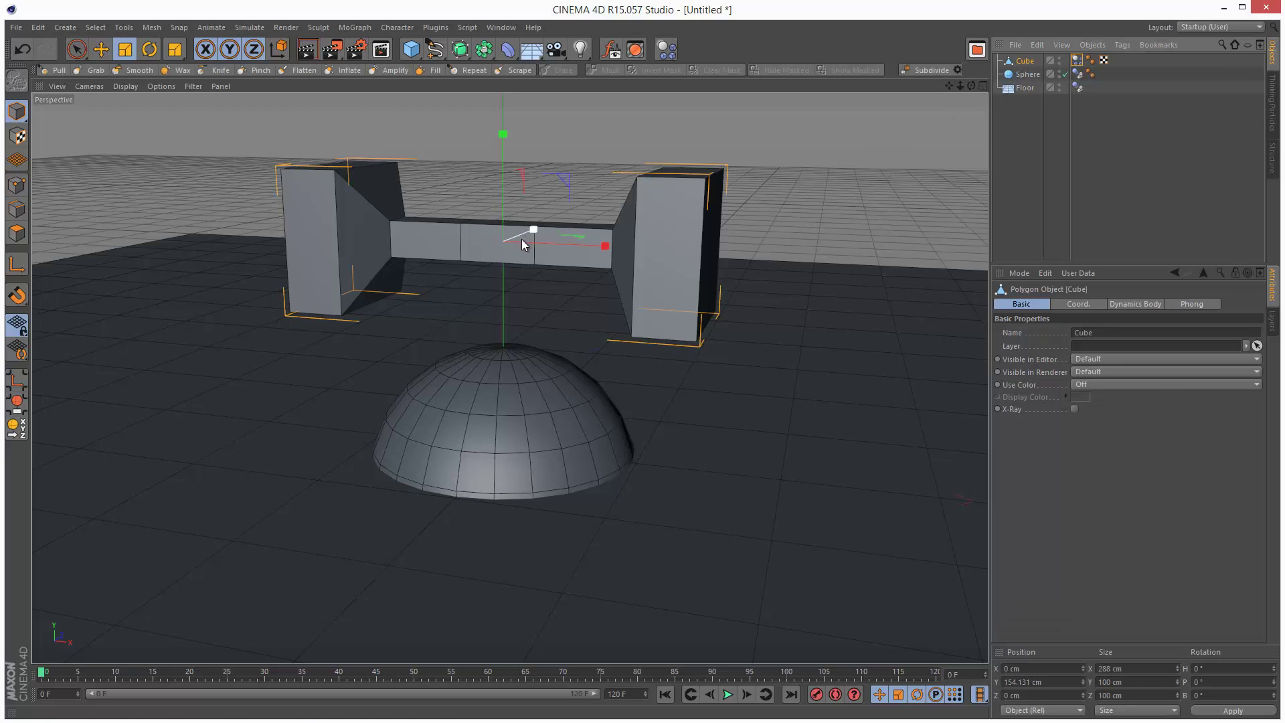
pyautogui.press('e')
pyautogui.moveTo(536, 231); pyautogui.dragTo(544, 229)
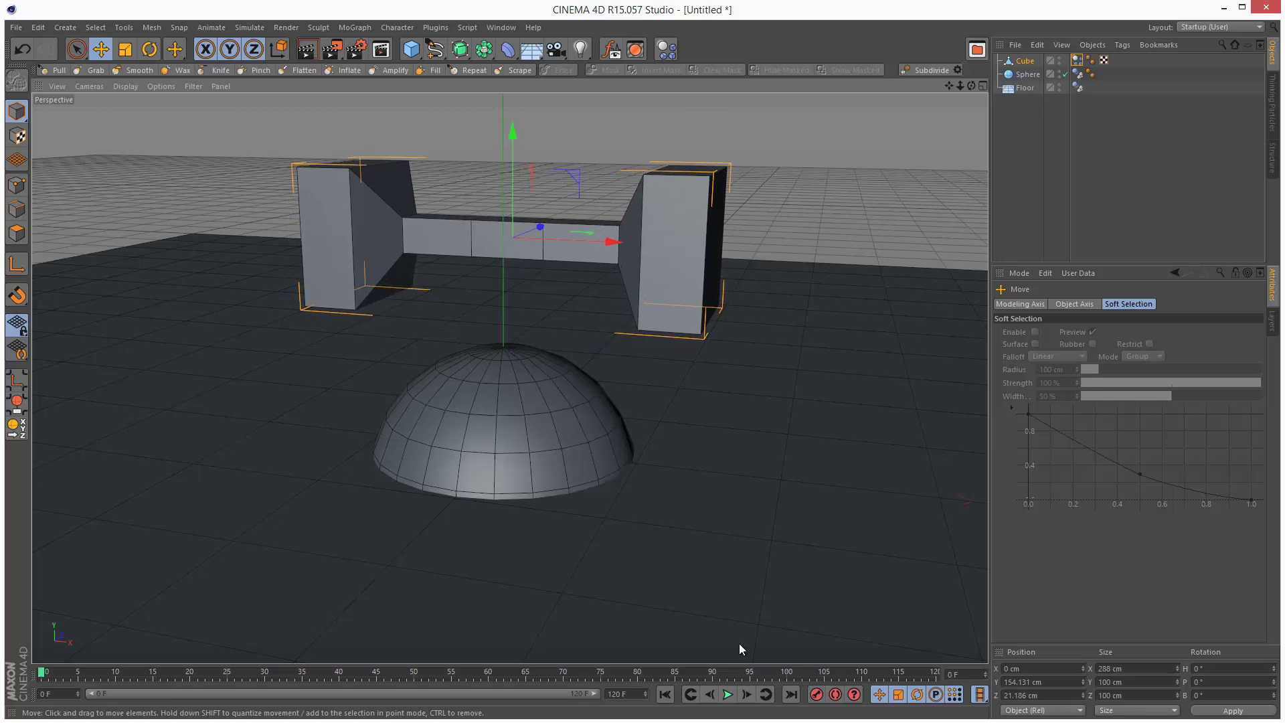
pyautogui.click(729, 694)
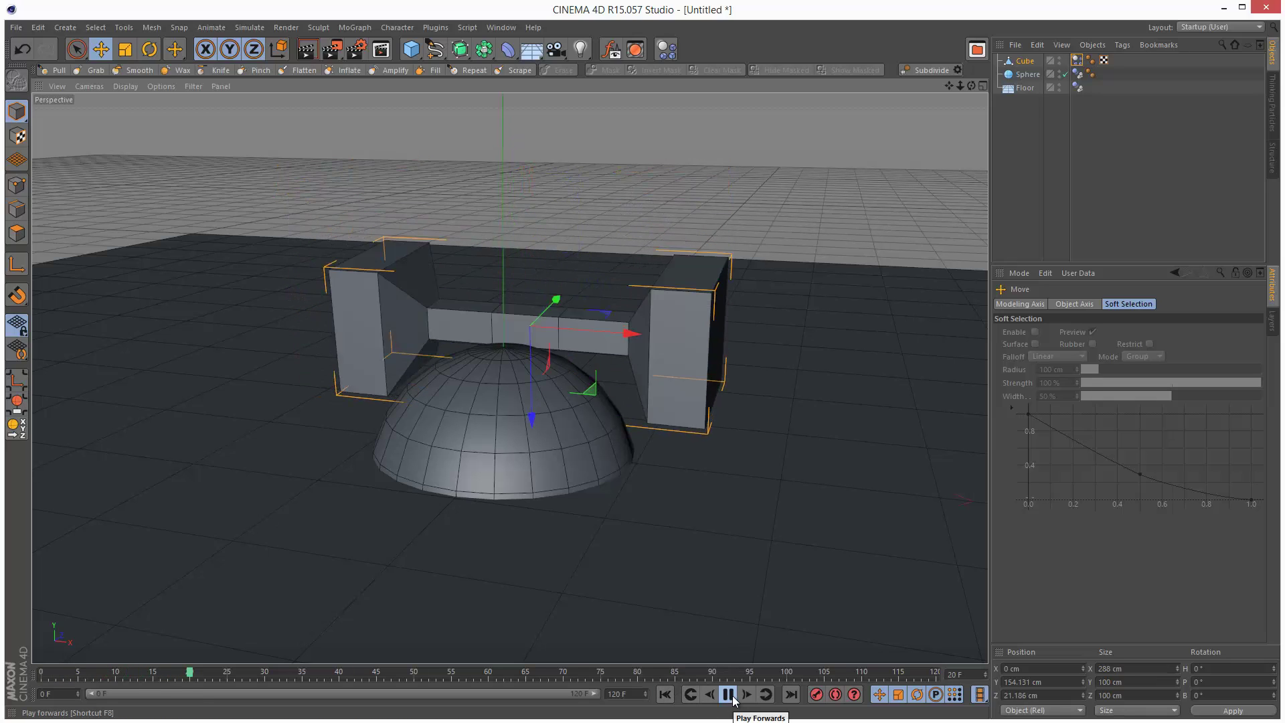
pyautogui.click(1099, 213)
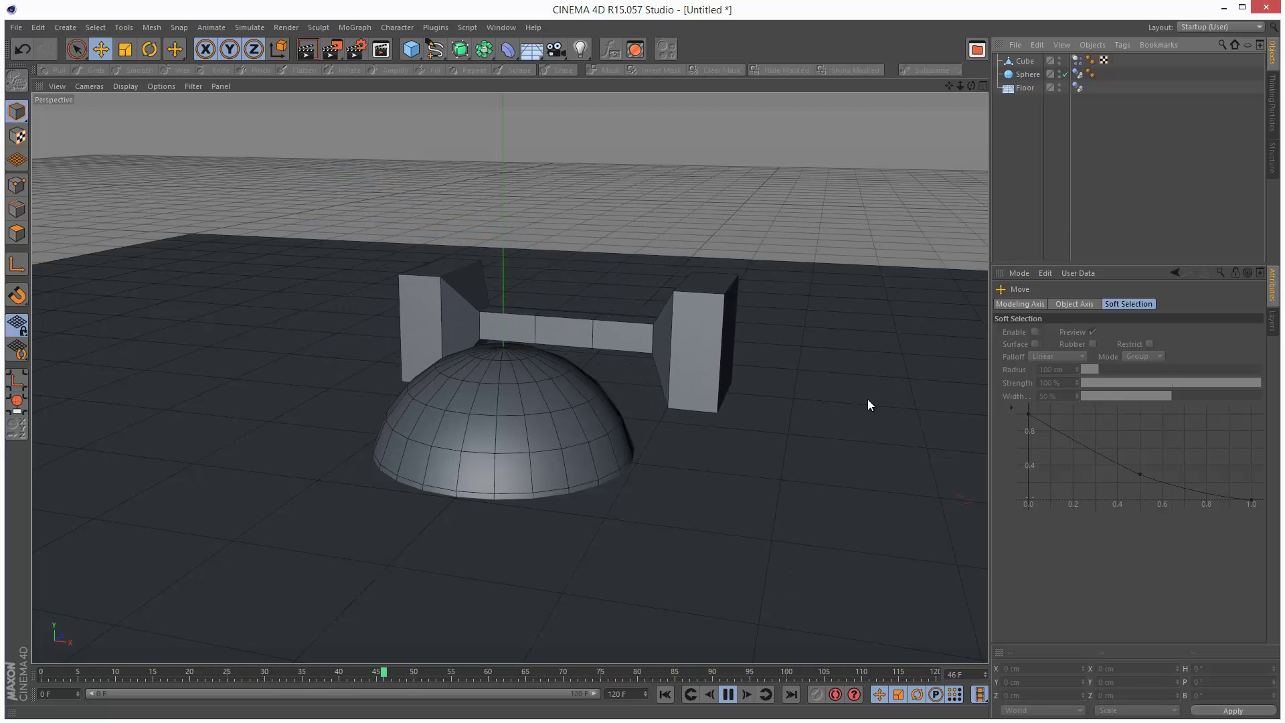
pyautogui.click(729, 695)
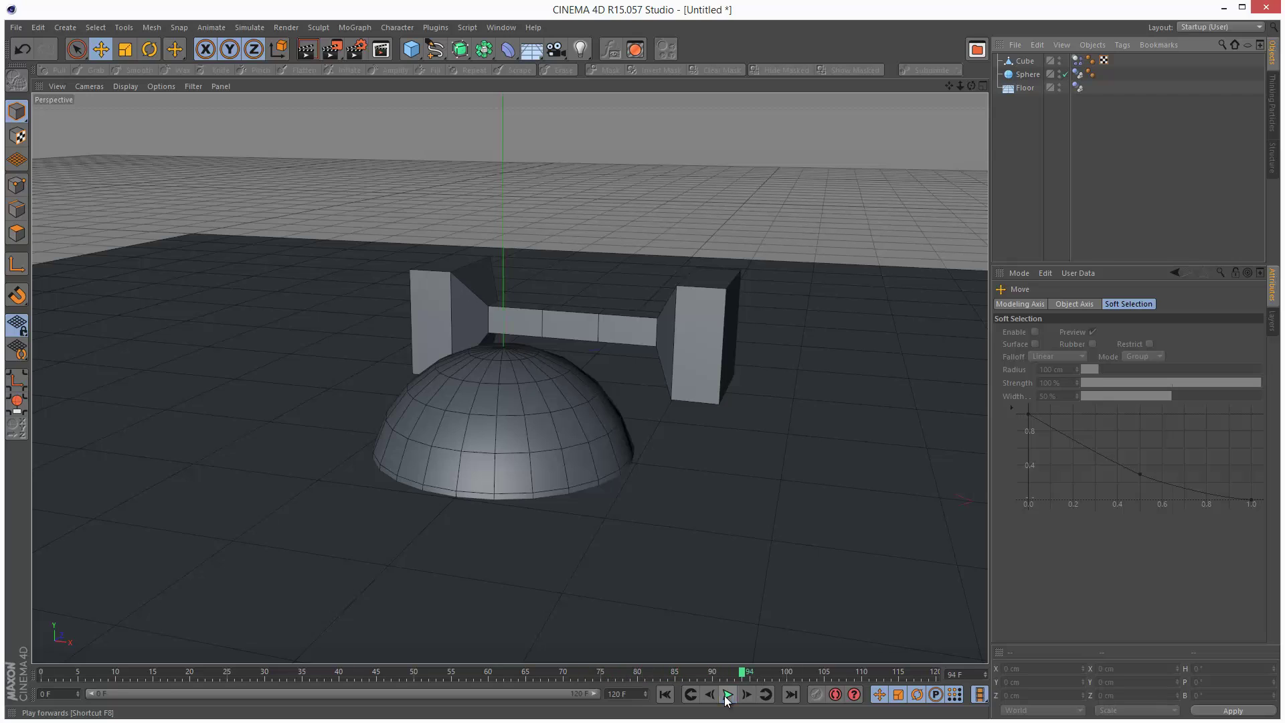